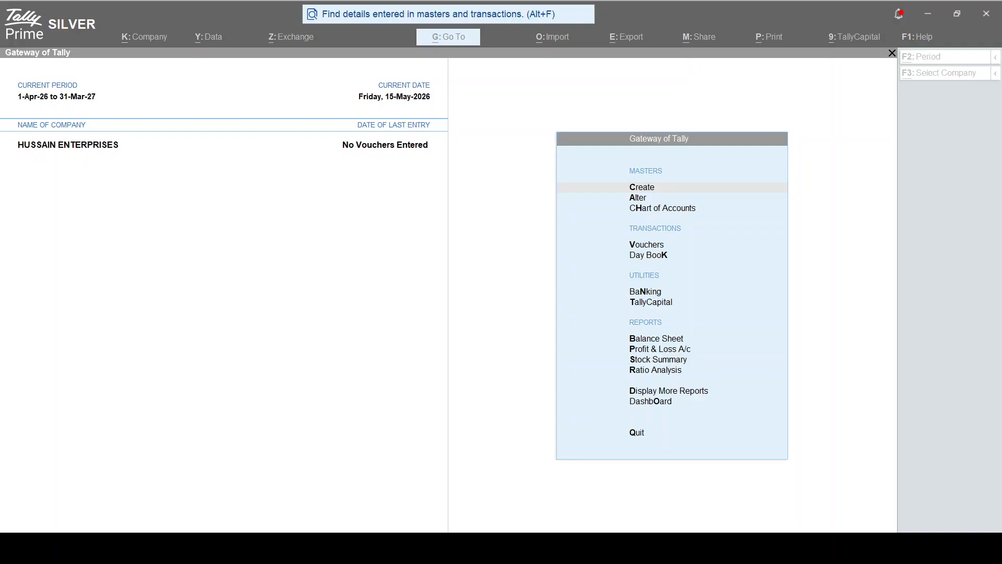
- Start a new ledger master in HUSSAIN ENTERPRISES and name it PURCHASE A/C, leaving the alias blank
key("alt+Tab")
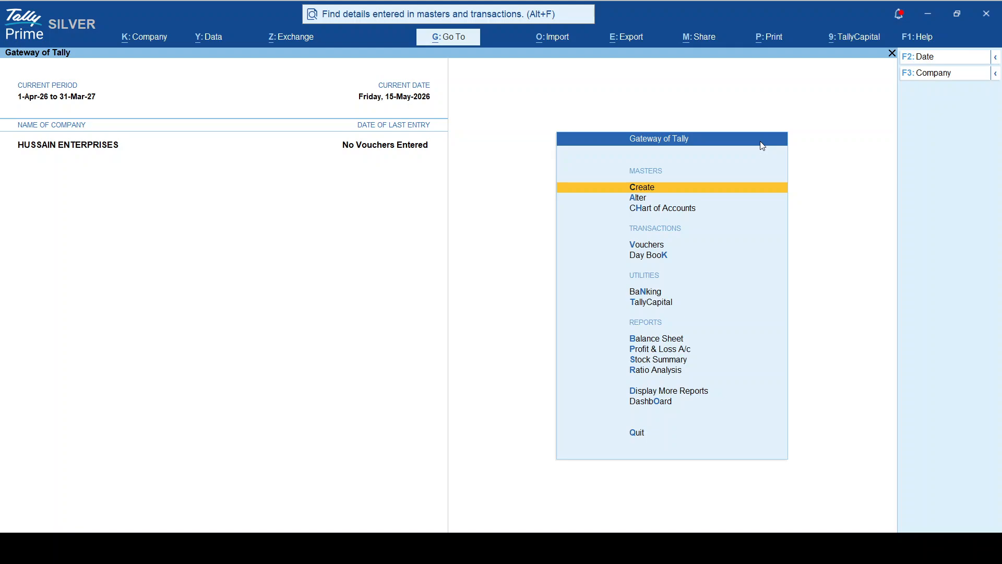
key("Return")
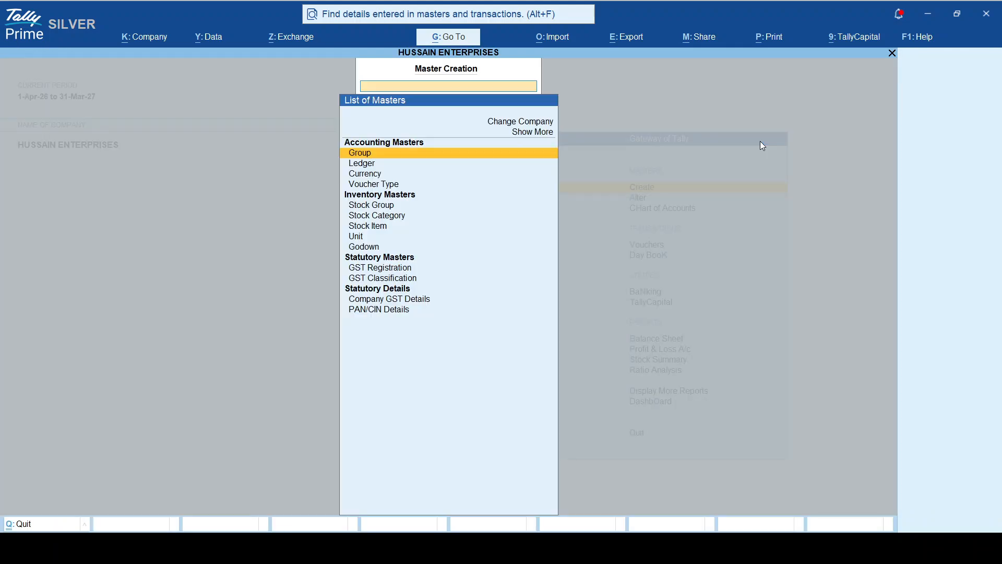
key("Down")
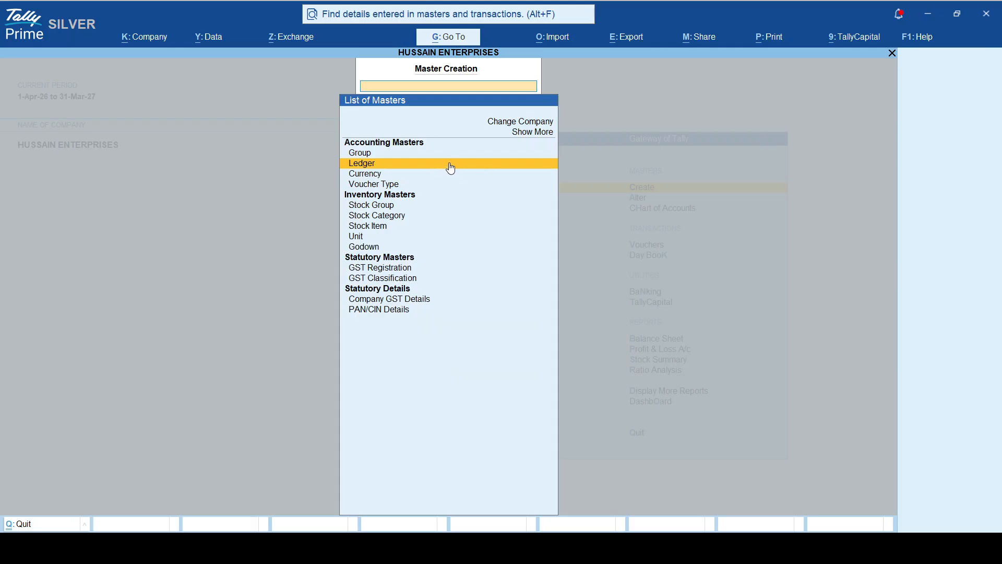
left_click(481, 163)
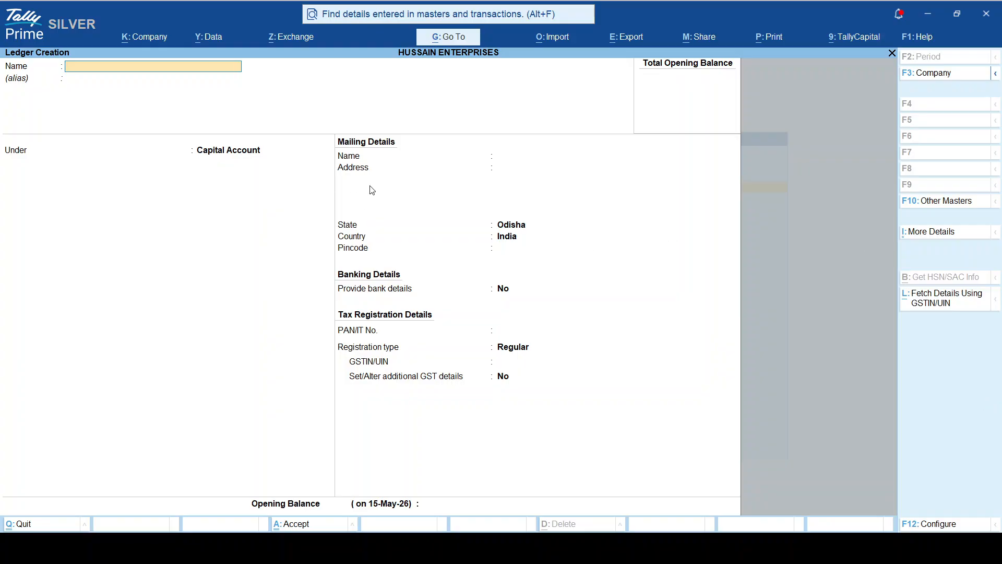
type("Pu")
type("URCHAS")
type("E")
type(" A/C")
key("Return")
key("Return")
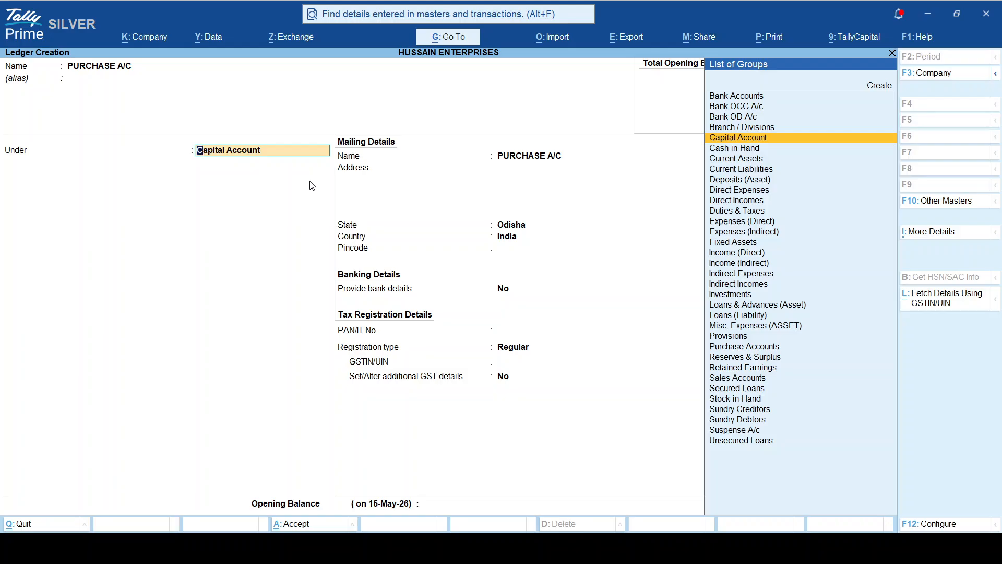
- Place the PURCHASE A/C ledger under the Purchase Accounts group
key("End")
type("P")
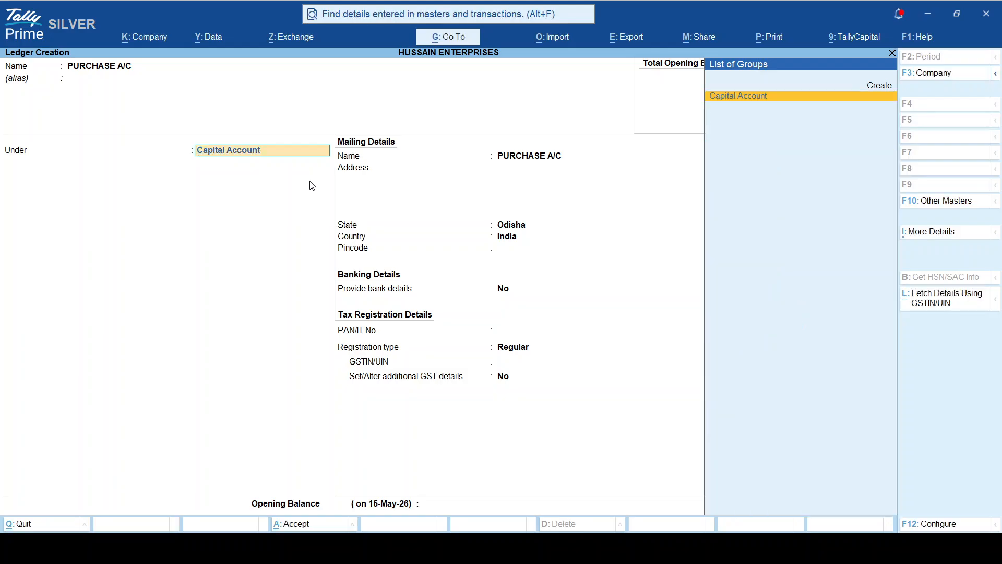
key("BackSpace")
key("BackSpace")
key("BackSpace")
key("BackSpace")
key("BackSpace")
key("BackSpace")
key("BackSpace")
key("BackSpace")
key("BackSpace")
key("BackSpace")
key("BackSpace")
key("BackSpace")
key("BackSpace")
key("BackSpace")
key("BackSpace")
type("PUR")
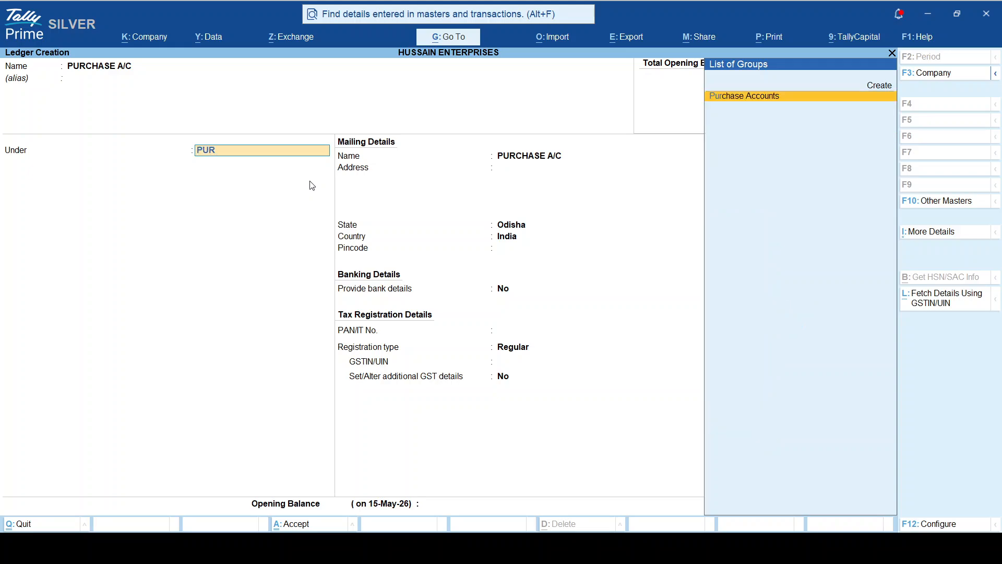
key("Return")
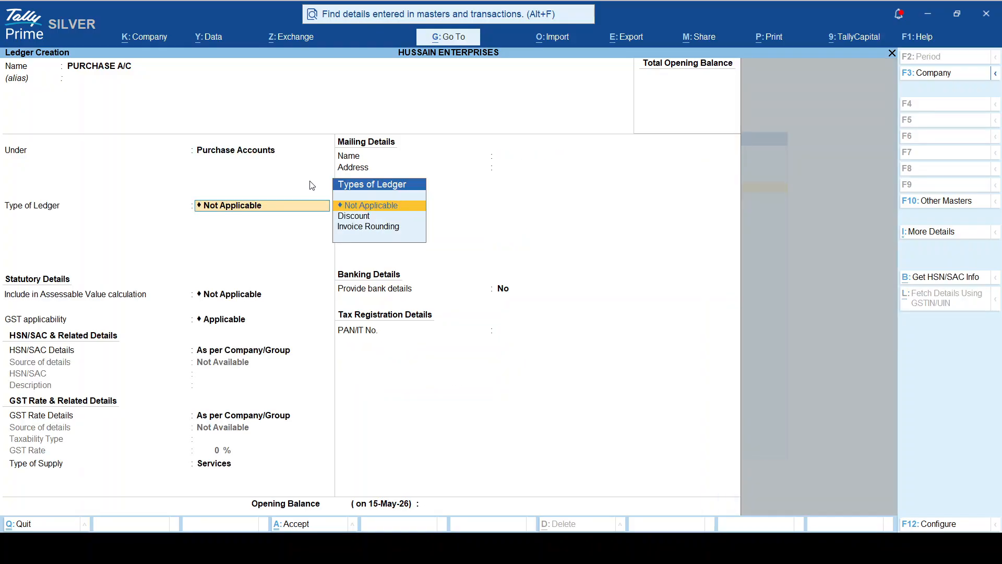
- Keep ledger type and assessable value Not Applicable, GST Applicable, and the HSN/SAC and GST rate details As per Company/Group
key("Return")
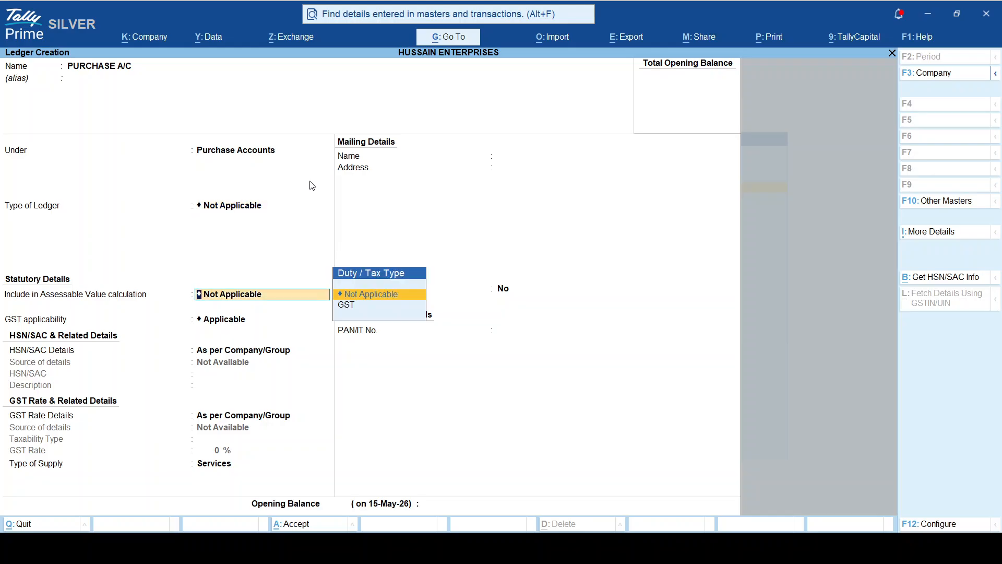
key("Return")
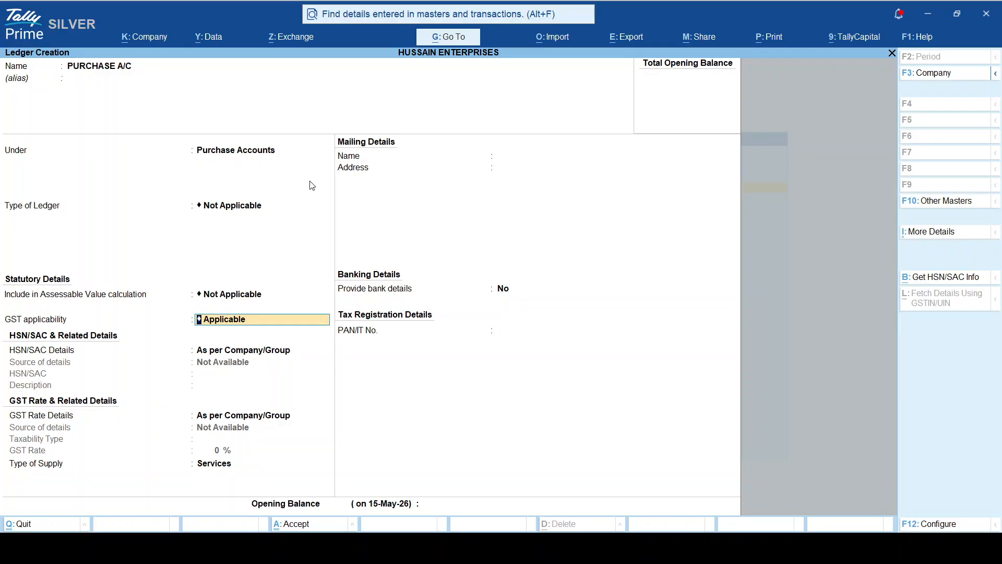
key("Return")
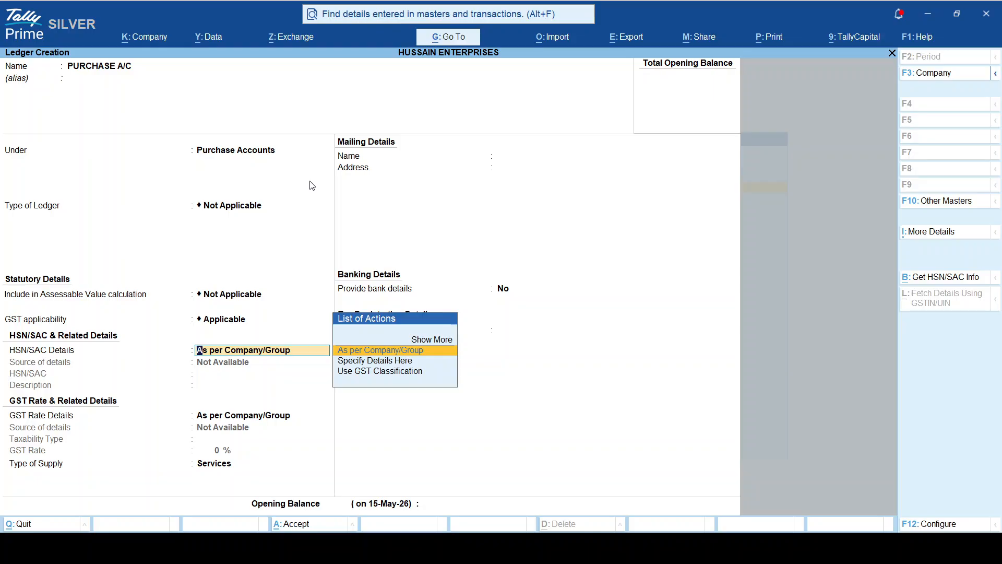
key("Return")
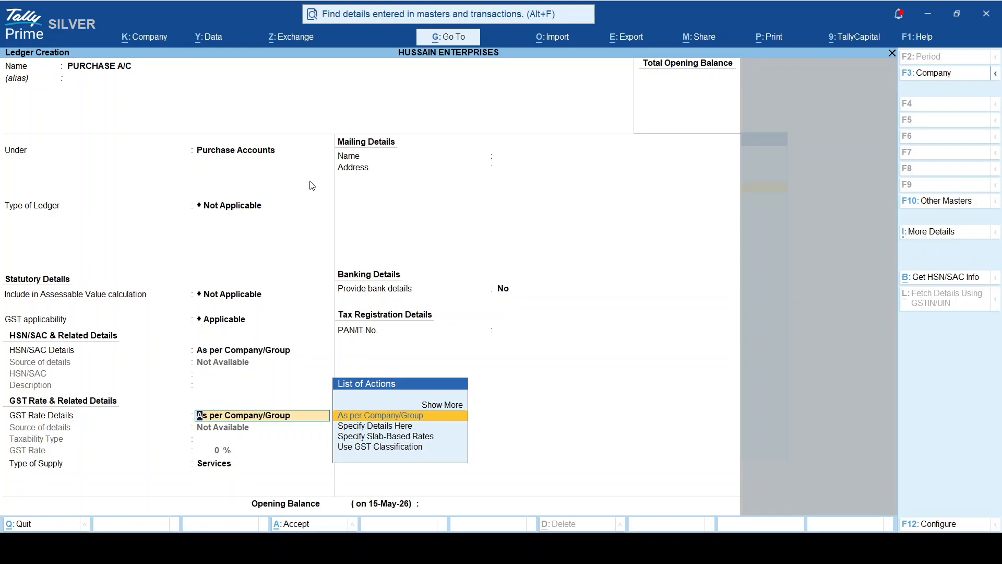
key("Return")
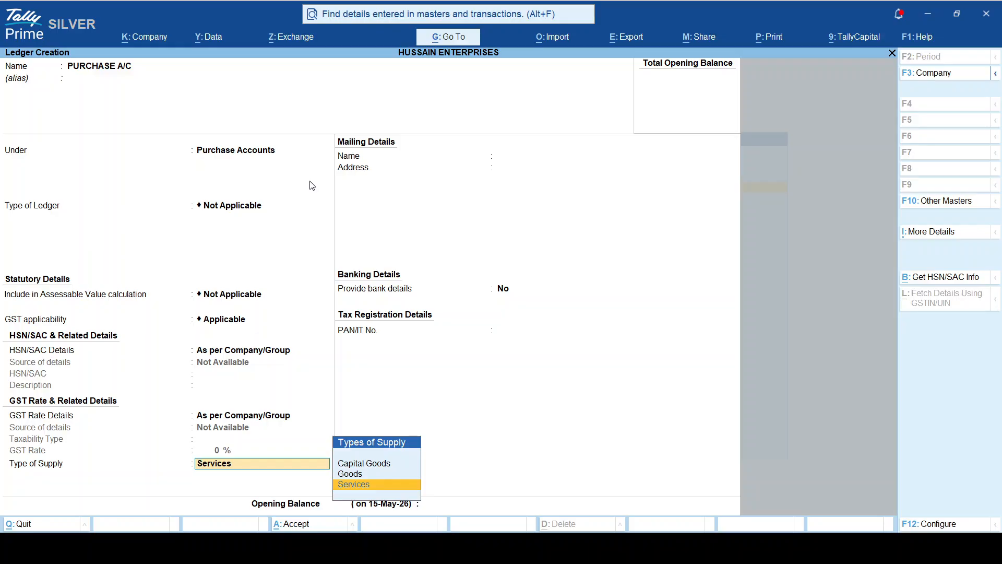
- Go back through the ledger's fields from its group down to the type of supply
left_click(264, 149)
key("Return")
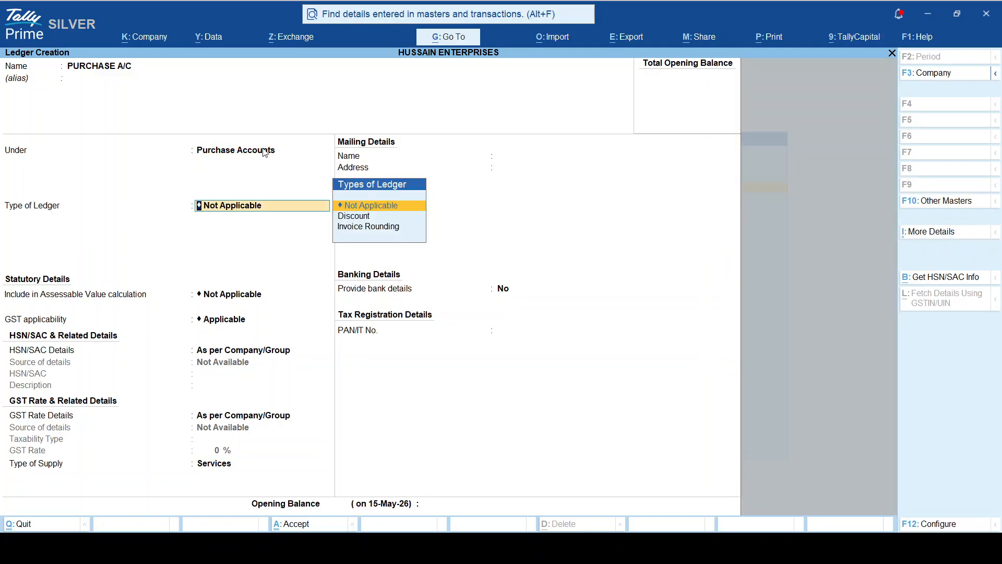
key("Return")
key("Return")
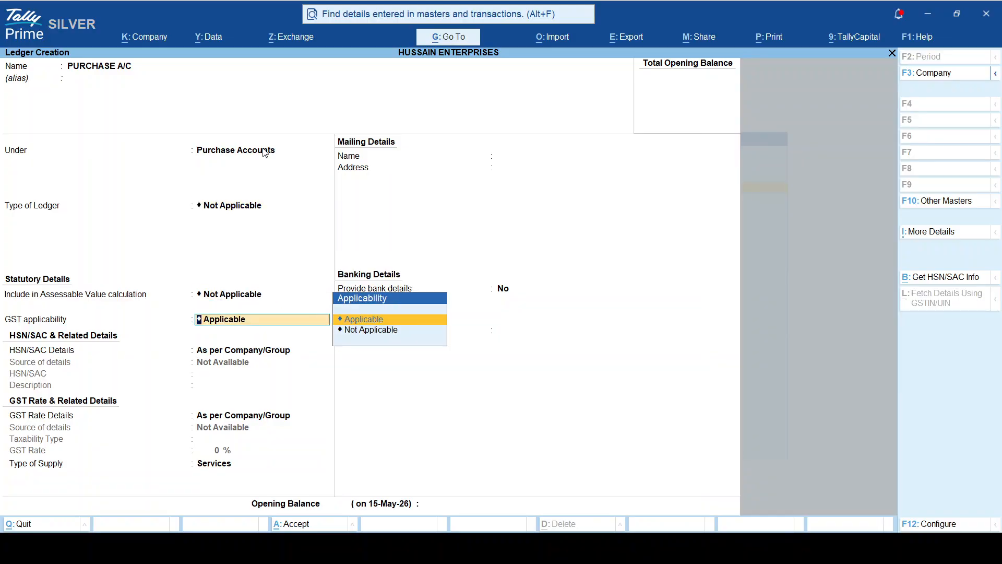
key("Return")
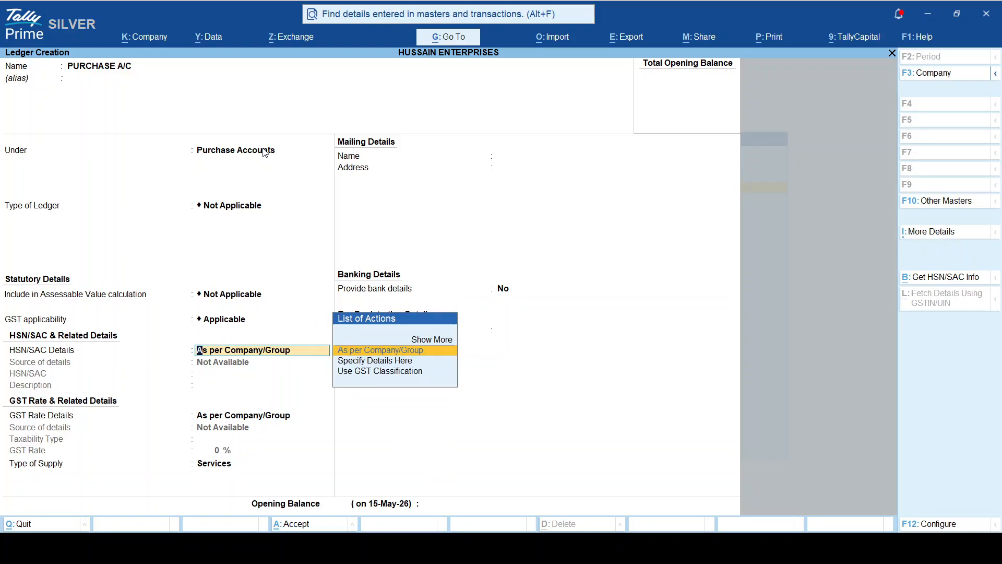
key("Return")
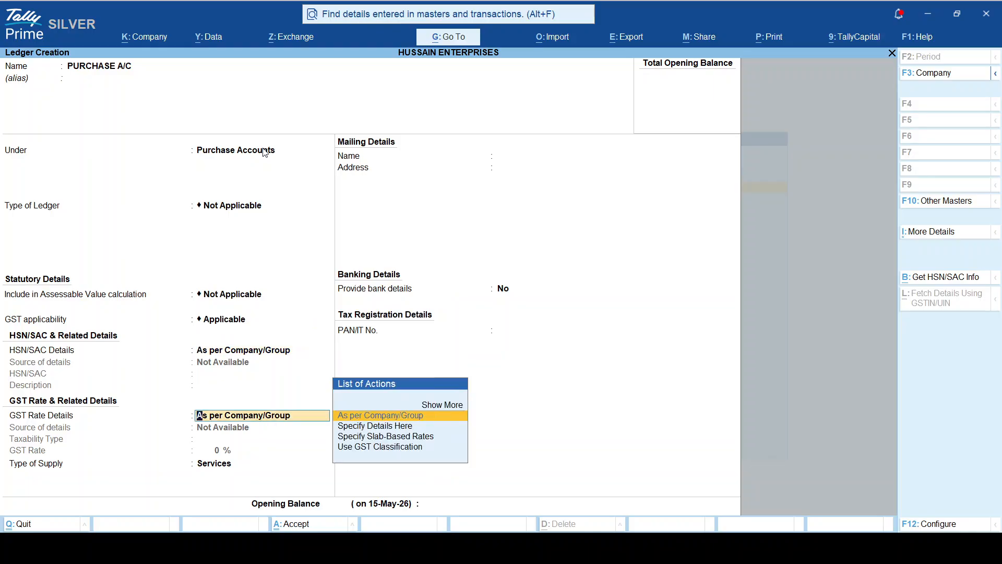
key("Return")
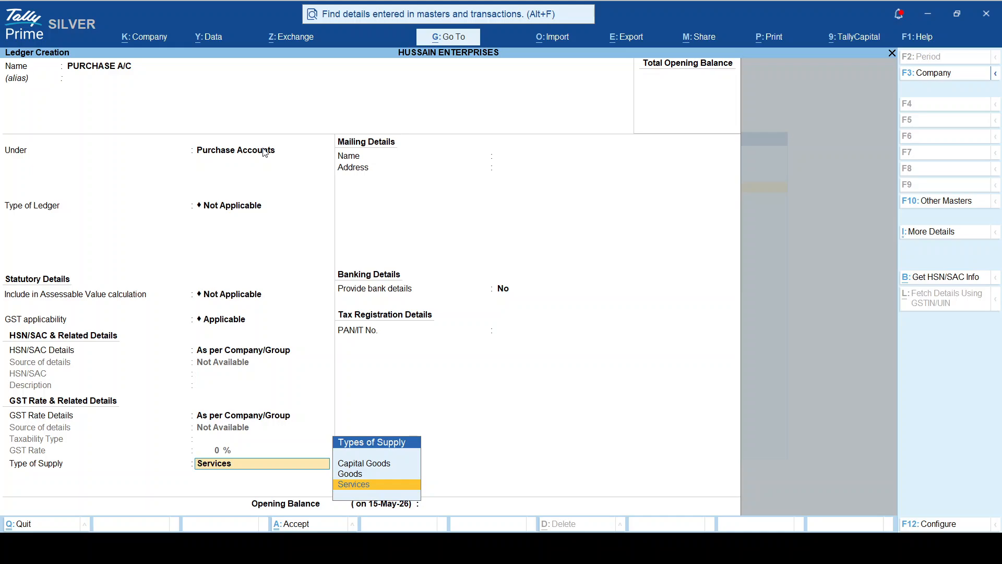
- Set the ledger's type of supply to Goods and keep Provide bank details at No
key("Up")
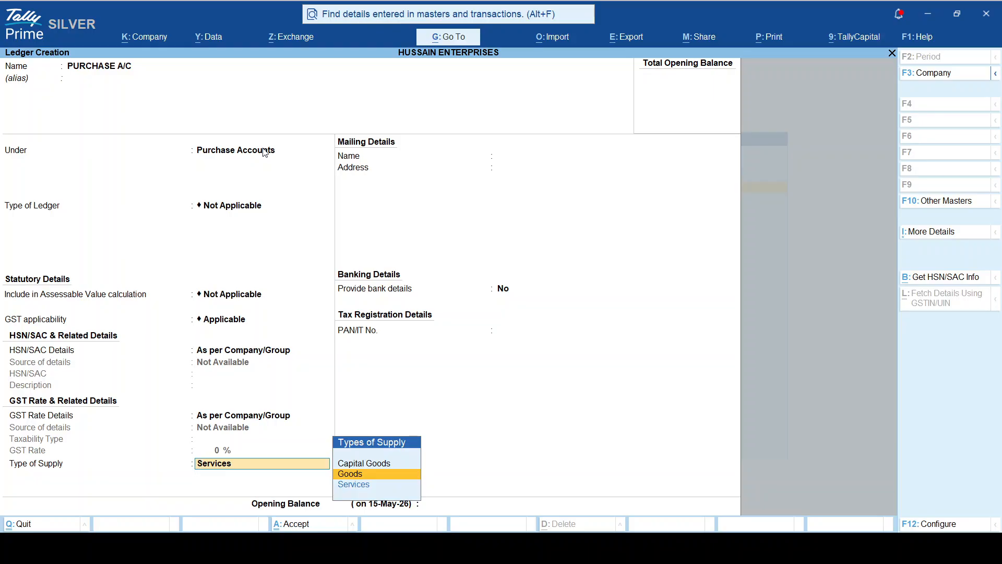
key("Return")
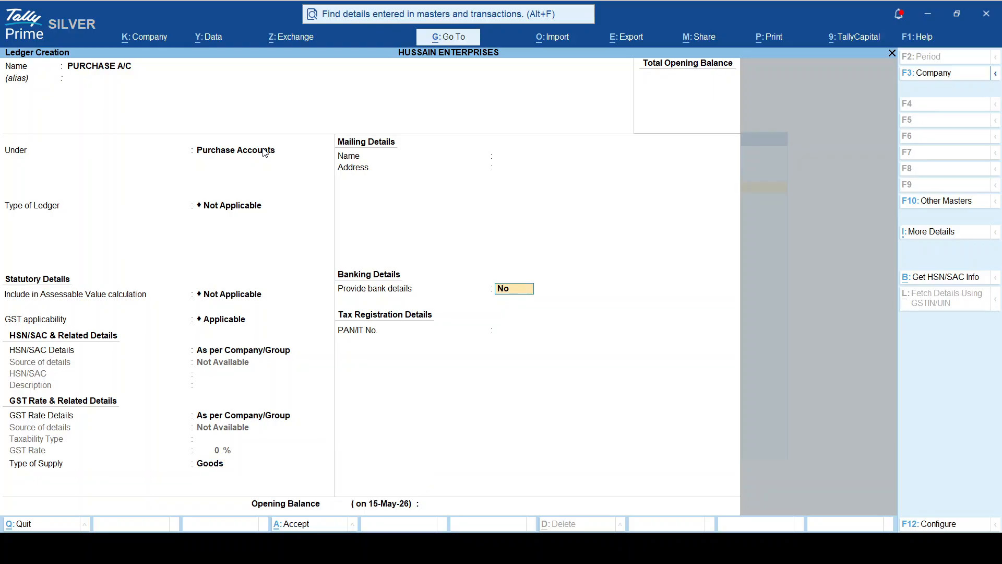
key("Return")
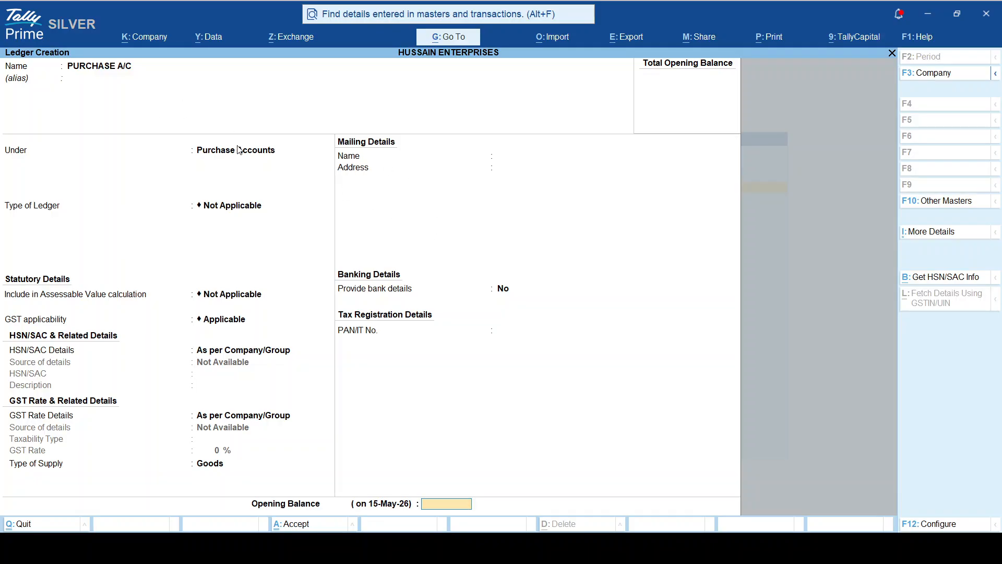
- Recheck the PURCHASE A/C fields from the group onward, leave the opening balance blank and save the ledger
left_click(222, 154)
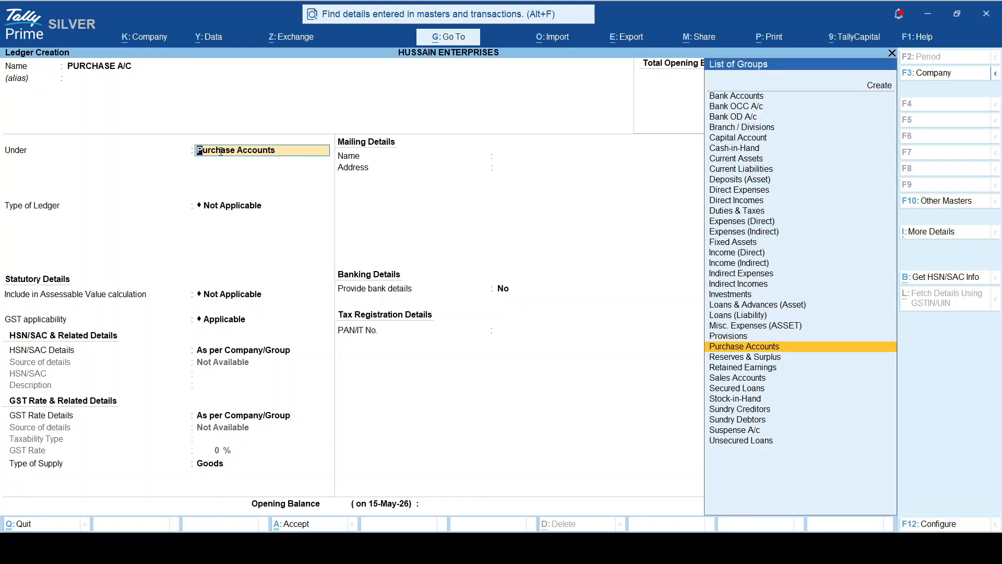
key("Return")
key("Return")
key("Return")
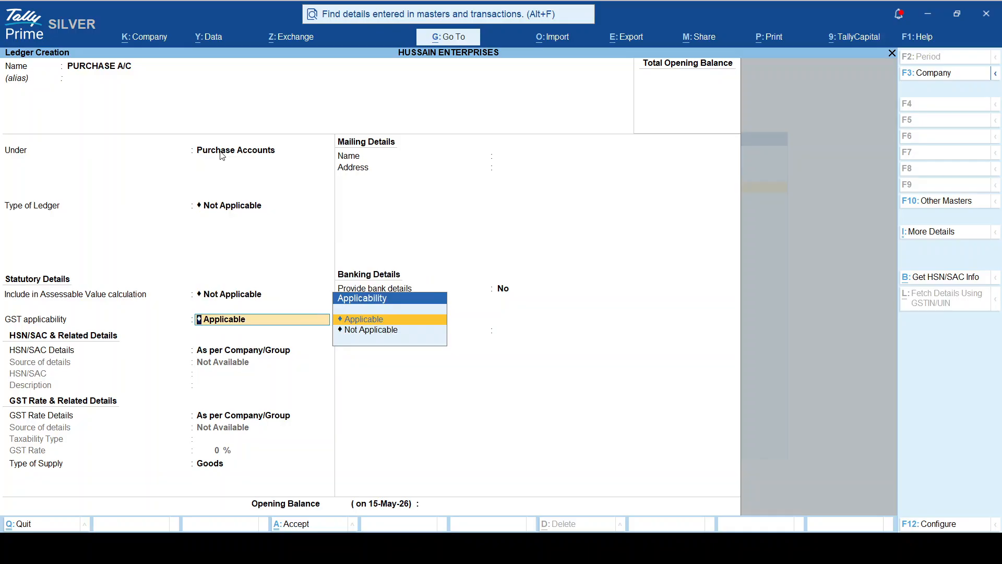
key("Return")
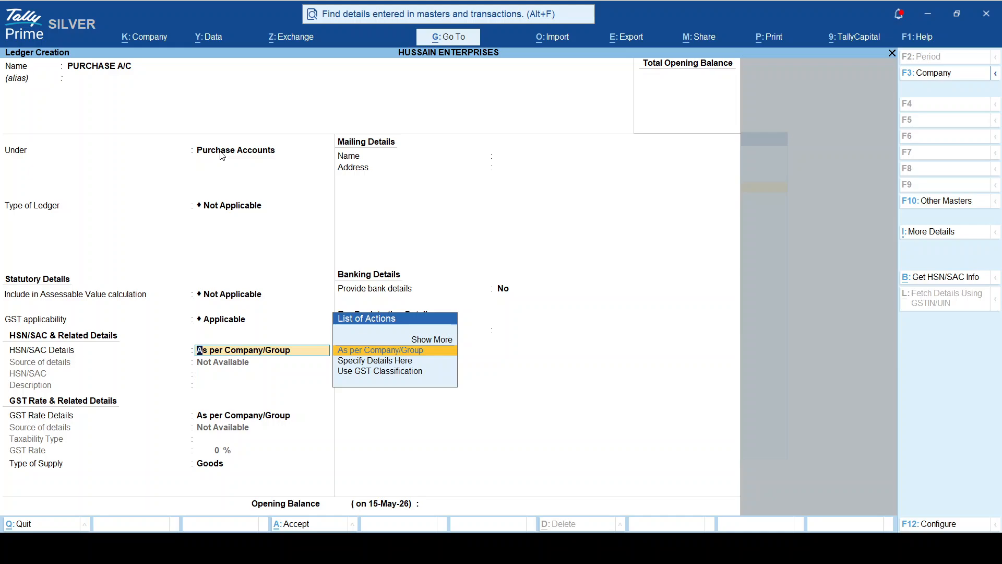
key("Return")
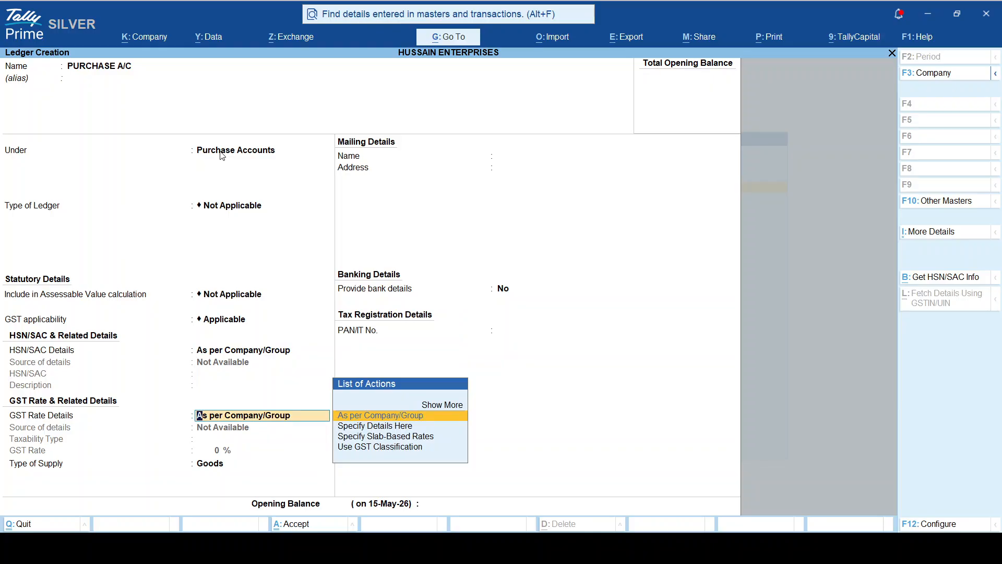
key("Return")
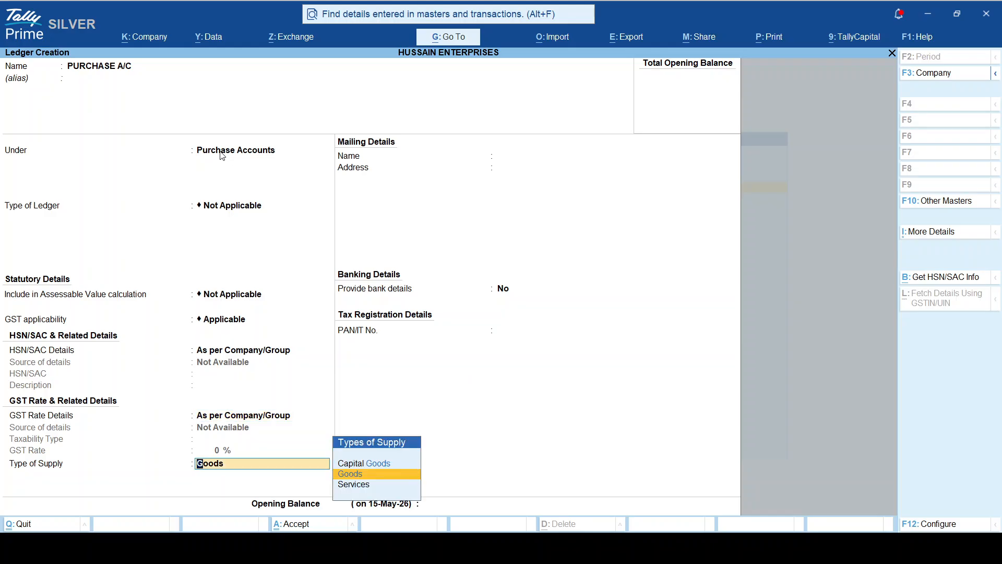
key("Return")
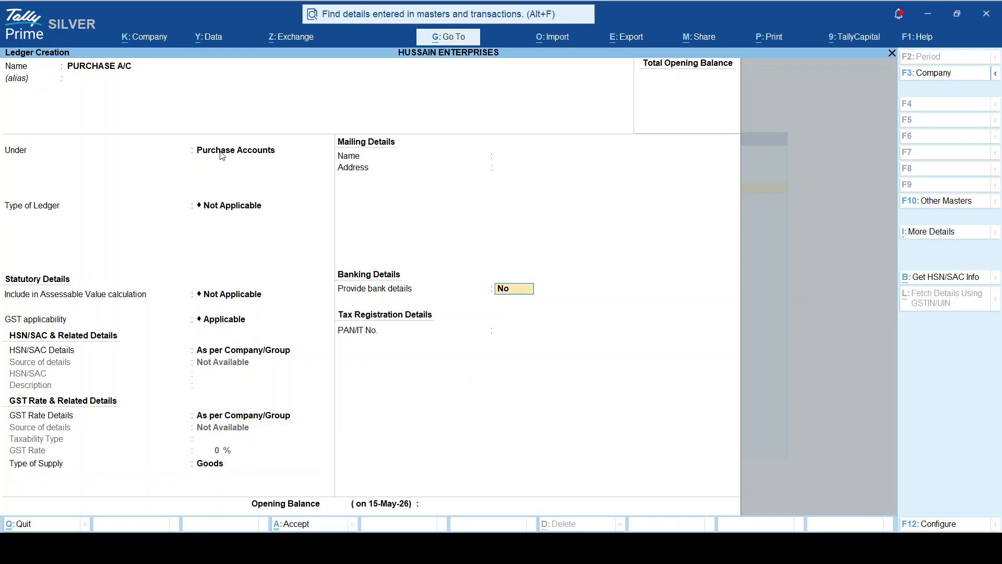
key("Return")
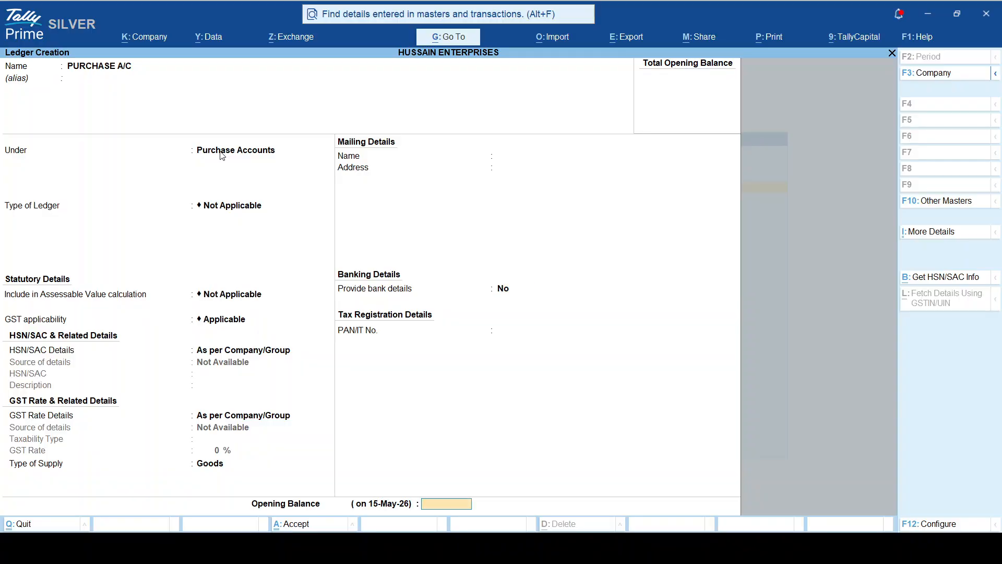
key("Return")
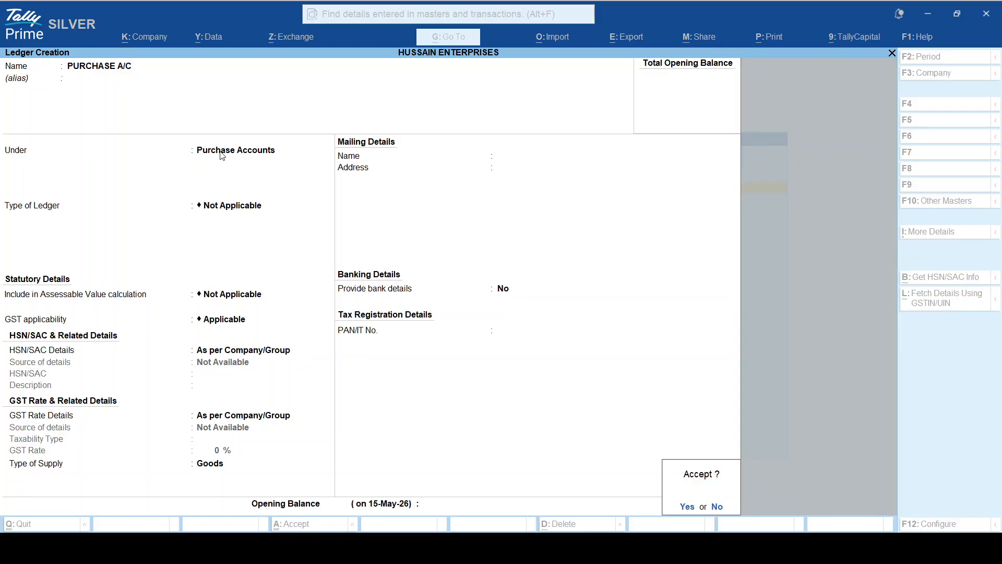
key("Return")
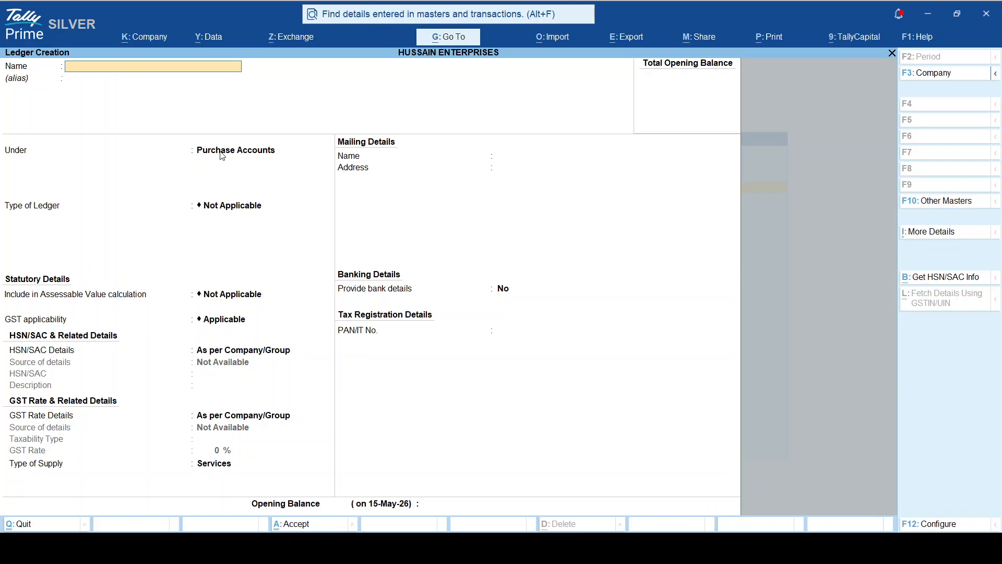
- Leave ledger creation and return to the Gateway of Tally
key("Escape")
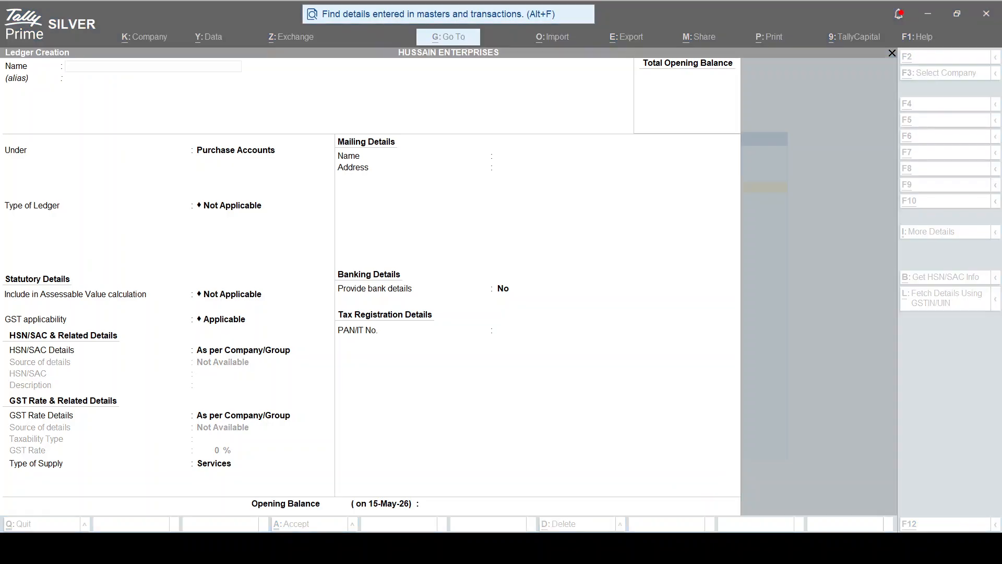
left_click(990, 404)
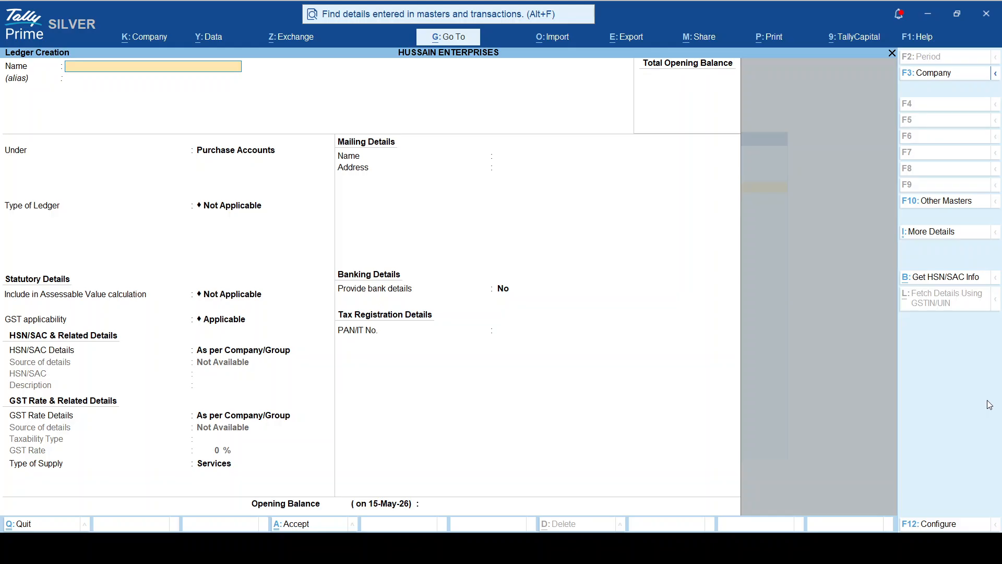
key("Escape")
key("y")
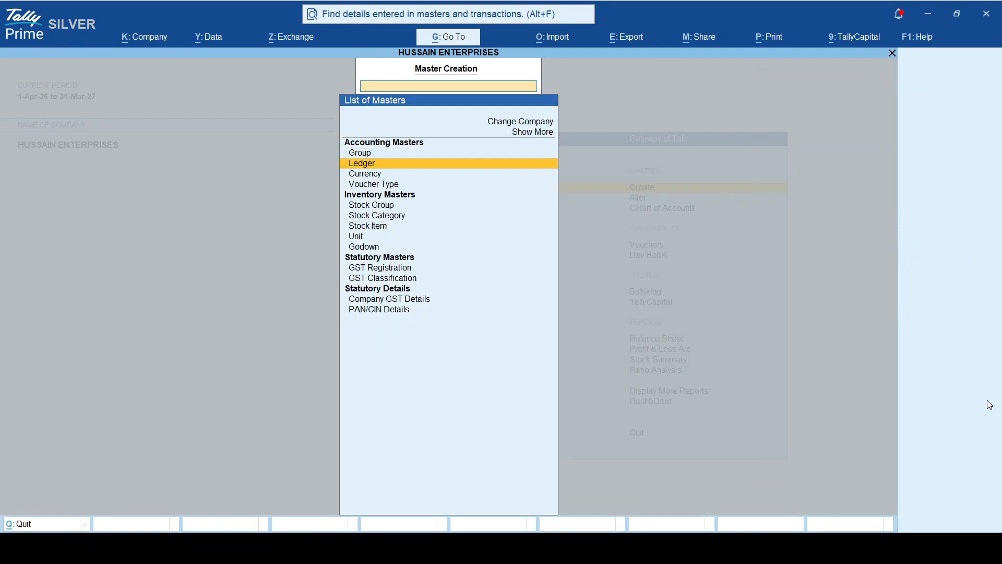
key("Escape")
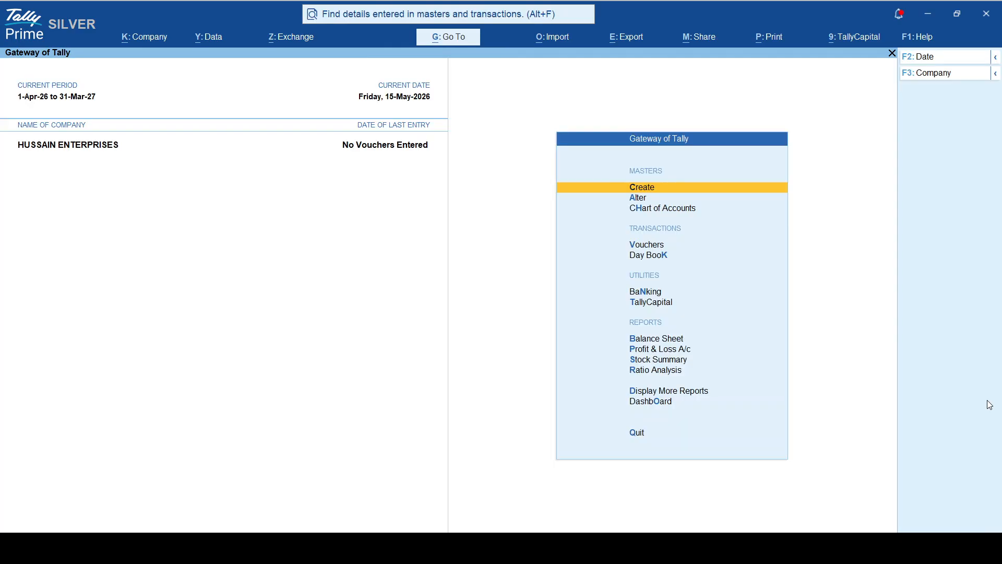
- Start a new ledger named SALES A/C and leave its alias blank
key("Return")
key("Down")
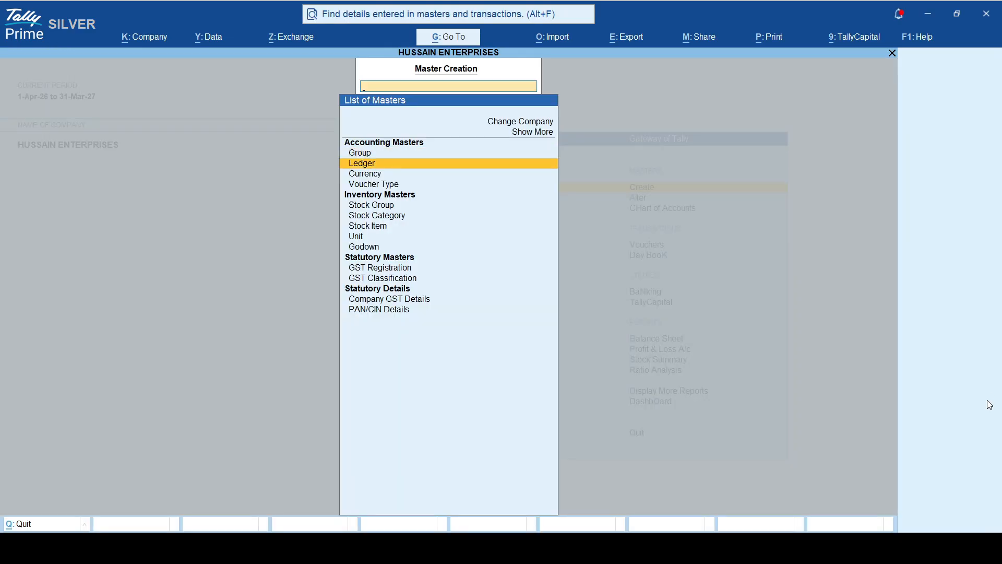
key("Return")
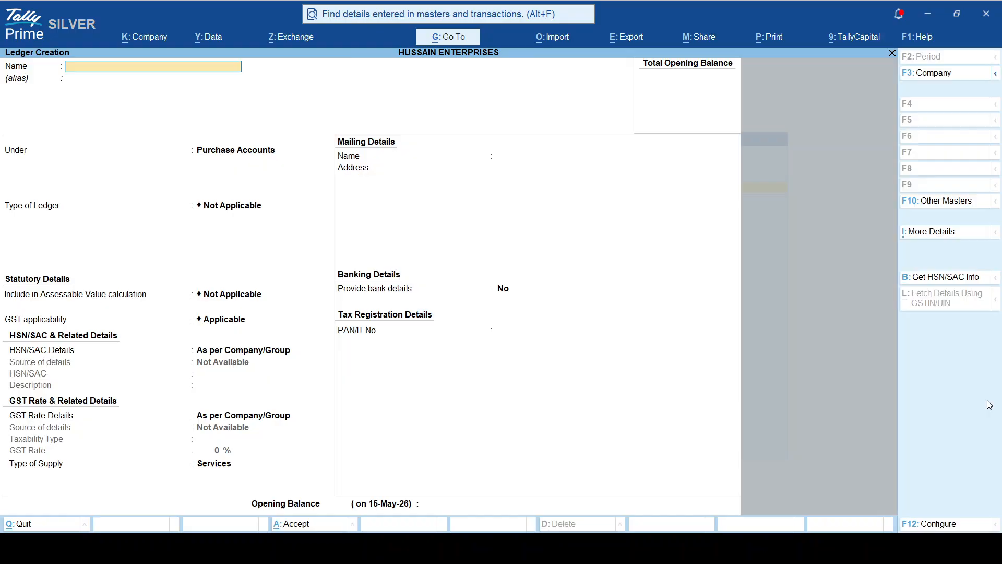
type("SALES A/C")
key("Return")
key("Return")
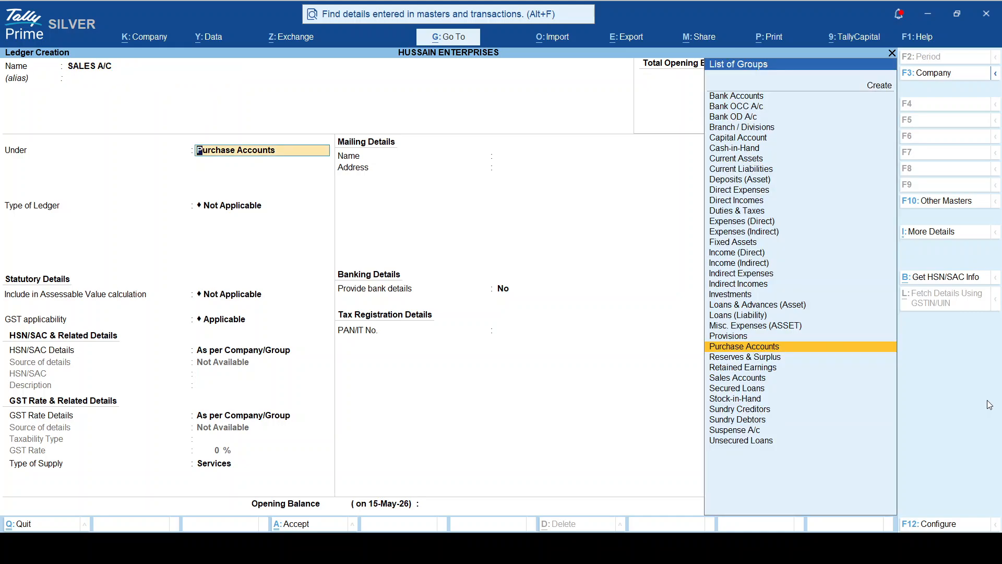
- Place the SALES A/C ledger under the Sales Accounts group
key("Up")
key("Down")
type("sa")
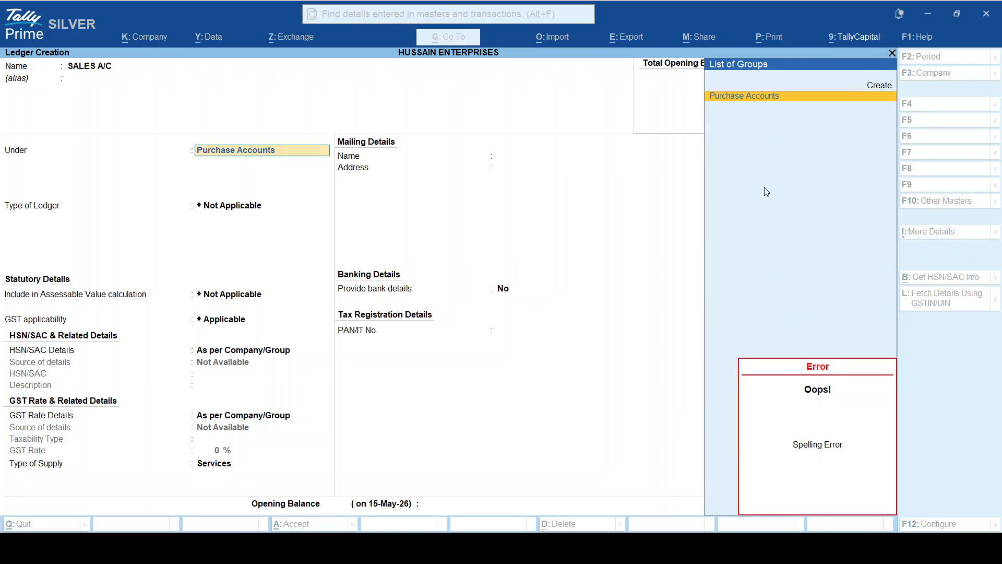
key("BackSpace")
type("SA")
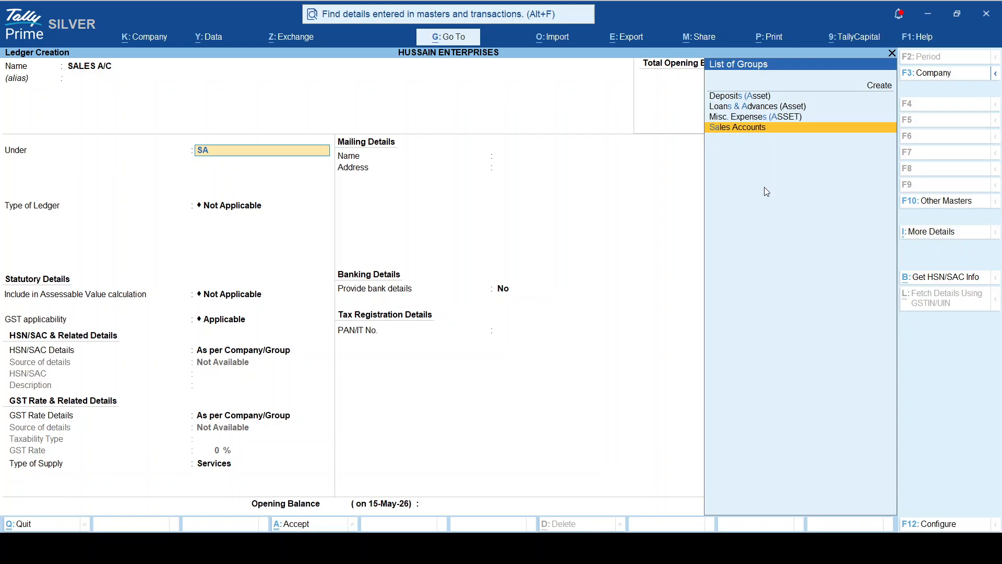
key("Return")
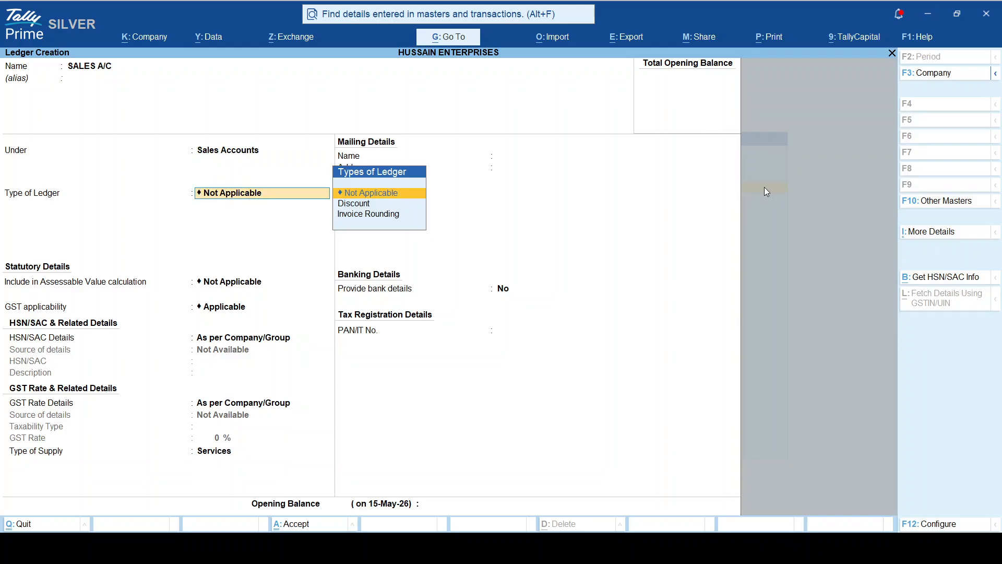
- Keep ledger type and assessable value at Not Applicable, GST applicability at Applicable, and HSN/SAC and GST rate details As per Company/Group
key("Return")
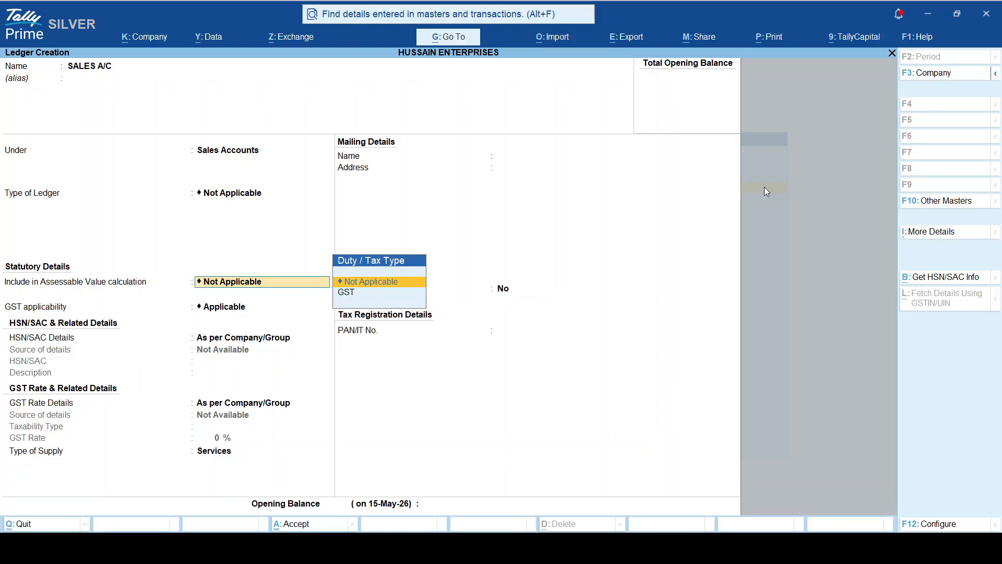
key("Return")
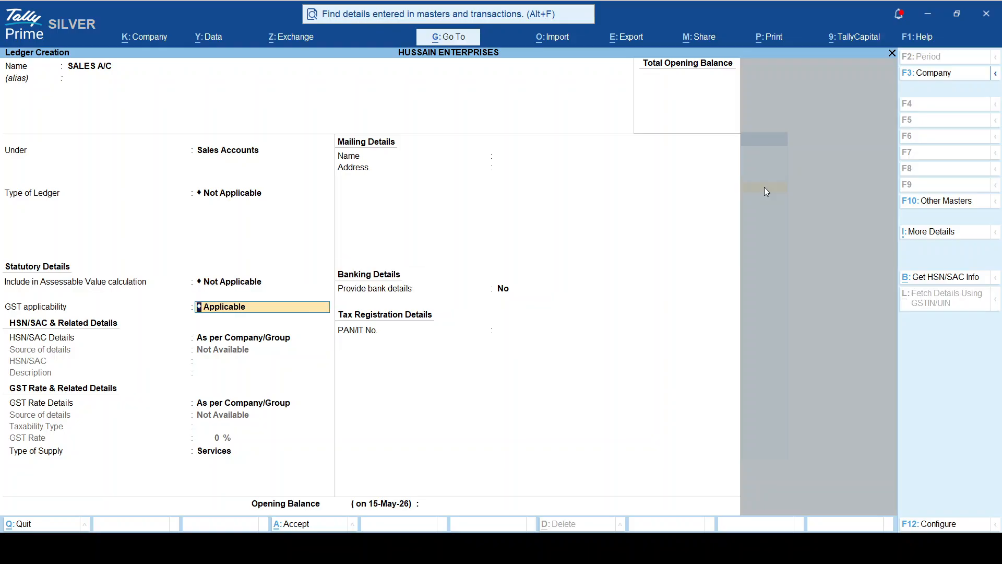
key("Return")
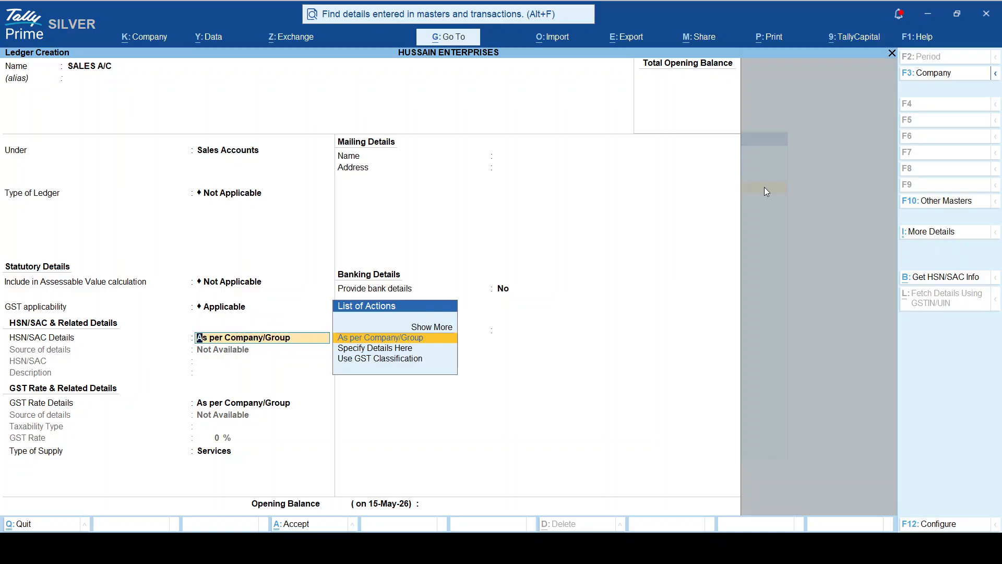
key("Return")
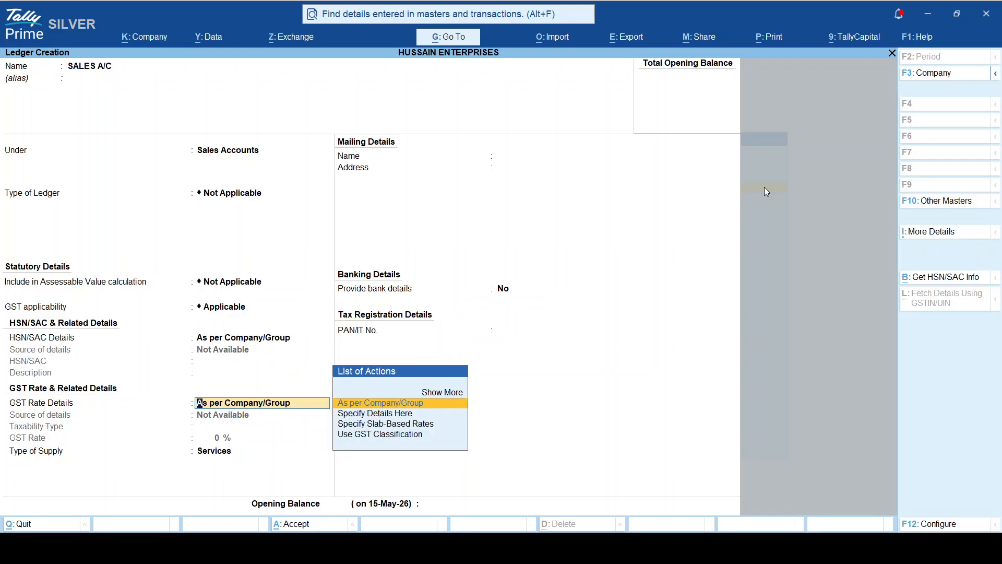
key("Return")
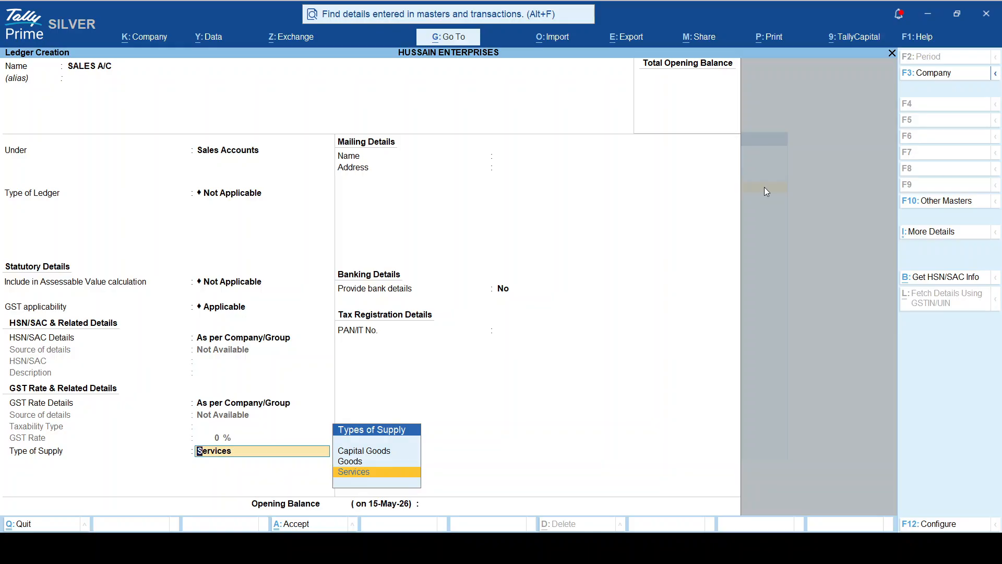
- Set the type of supply to Goods, keep bank details at No and the opening balance blank, and save the ledger
key("Up")
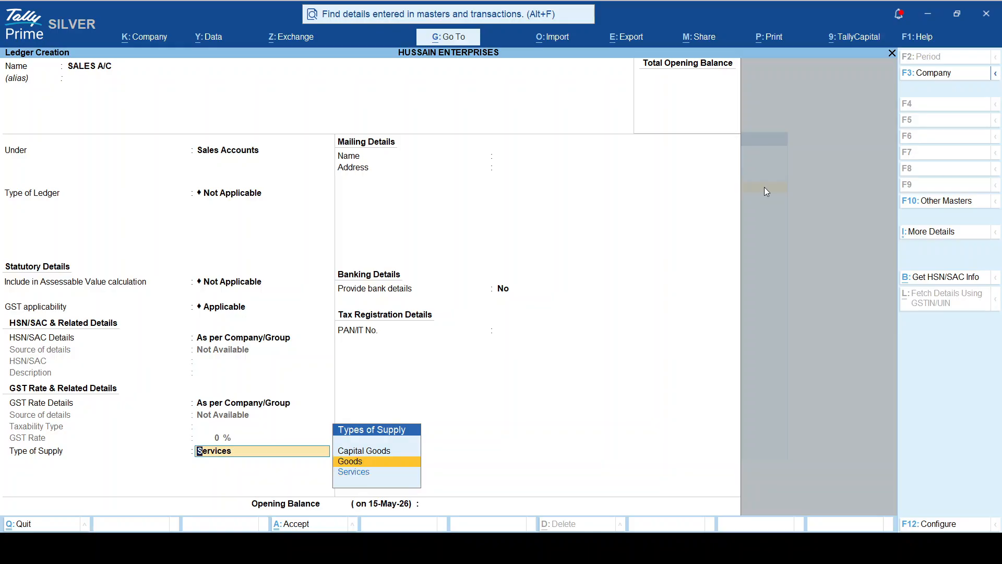
key("Return")
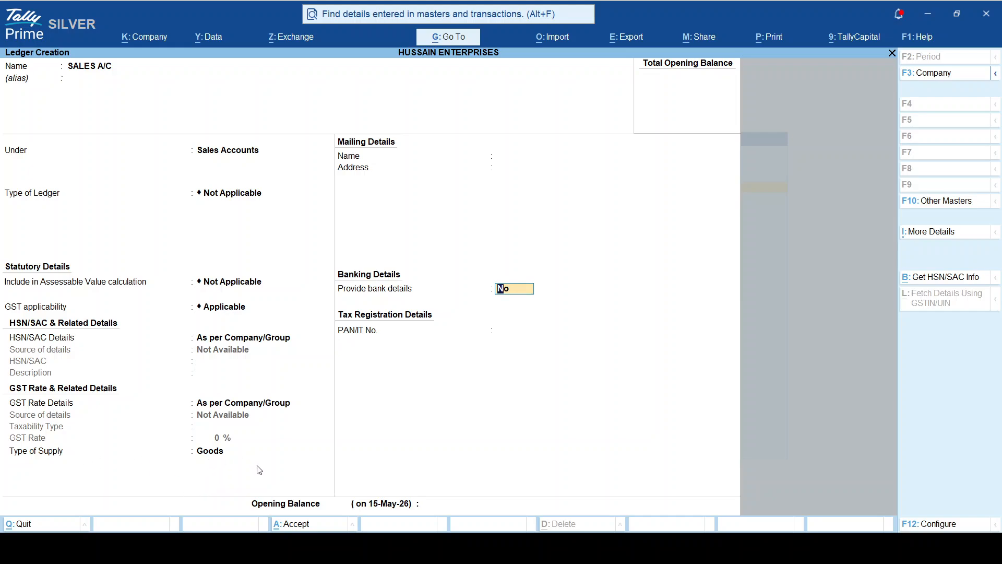
key("Return")
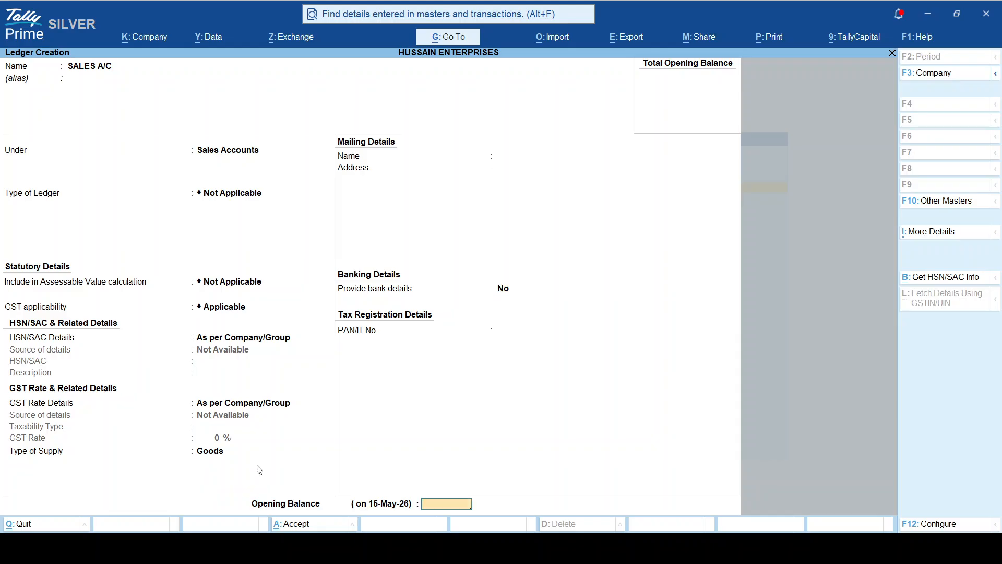
key("Return")
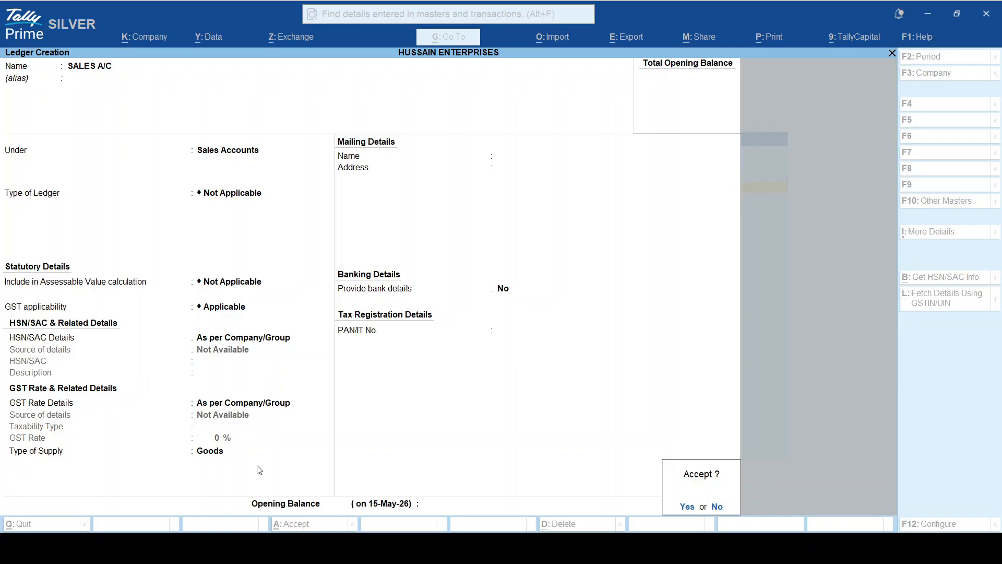
key("Return")
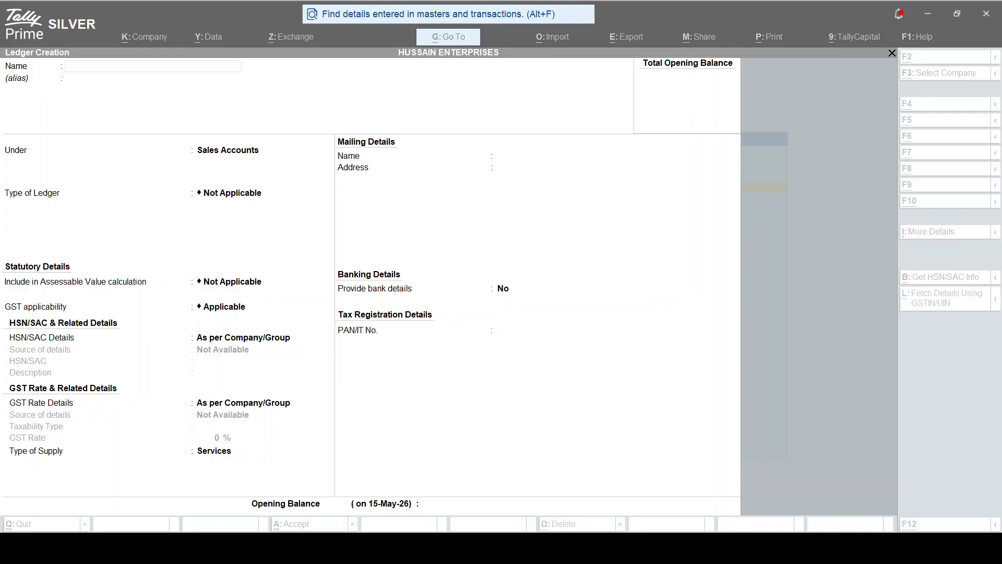
- Quit creating ledgers and go back to the Gateway of Tally
left_click(990, 403)
left_click(990, 403)
key("Escape")
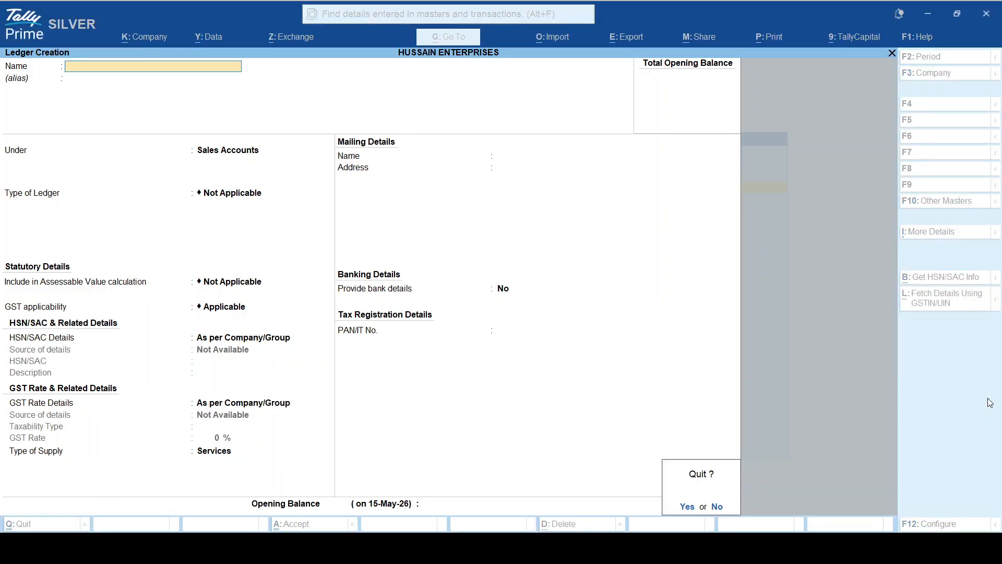
key("y")
key("Escape")
key("Escape")
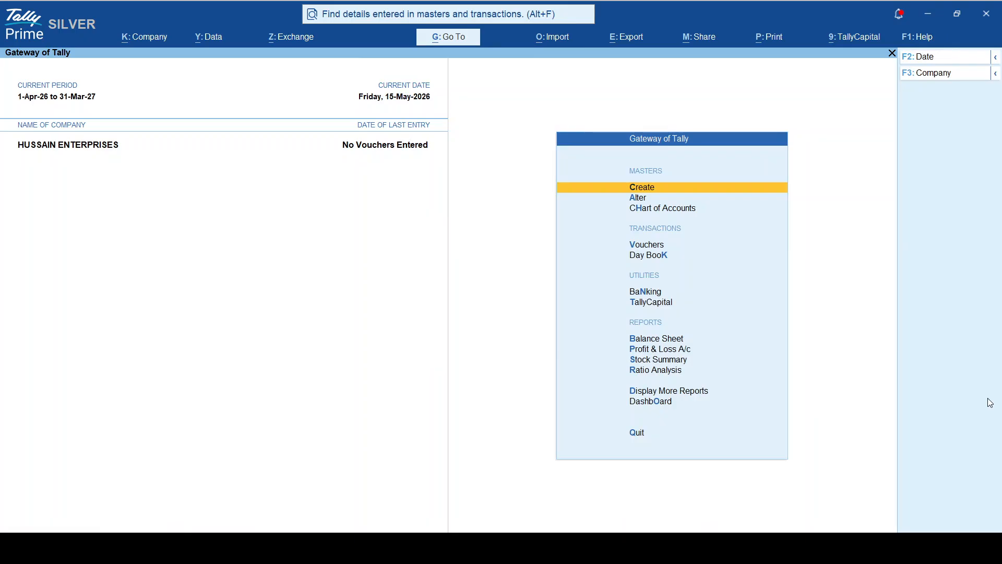
- Bring up the list of ledgers in the Account Books reports
key("d")
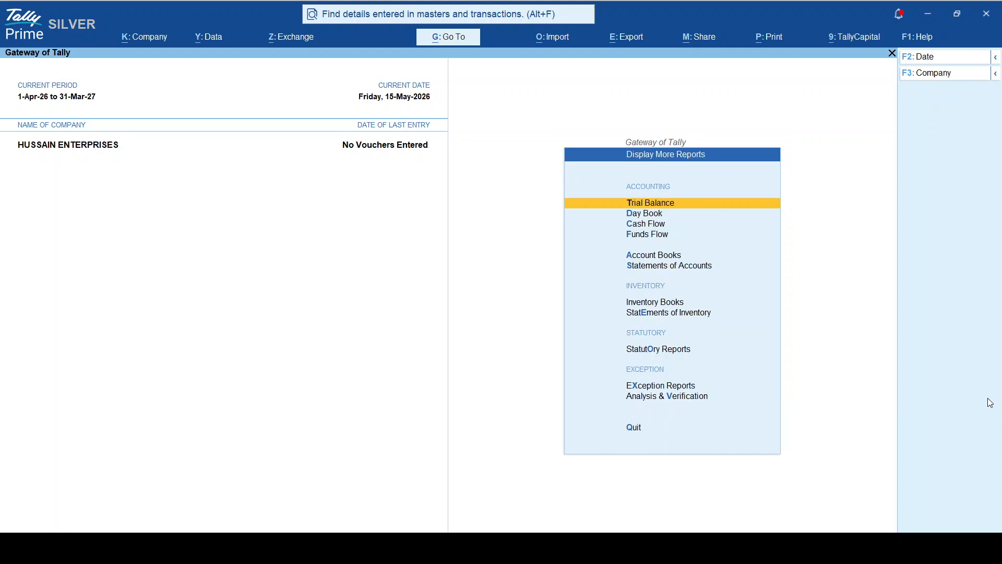
key("Escape")
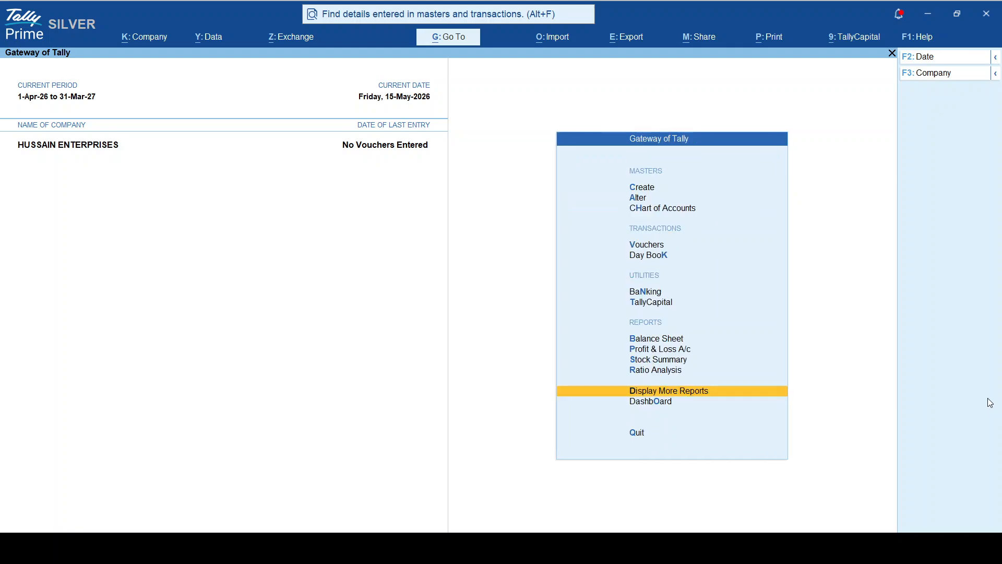
key("Up")
key("Down")
key("Return")
key("Down")
key("Down")
key("Down")
key("Down")
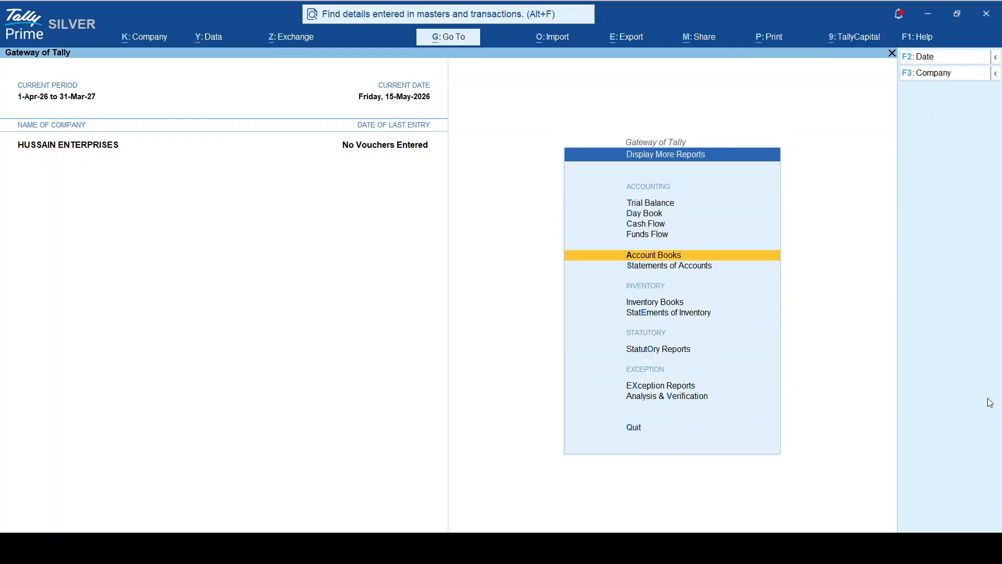
key("Return")
key("Down")
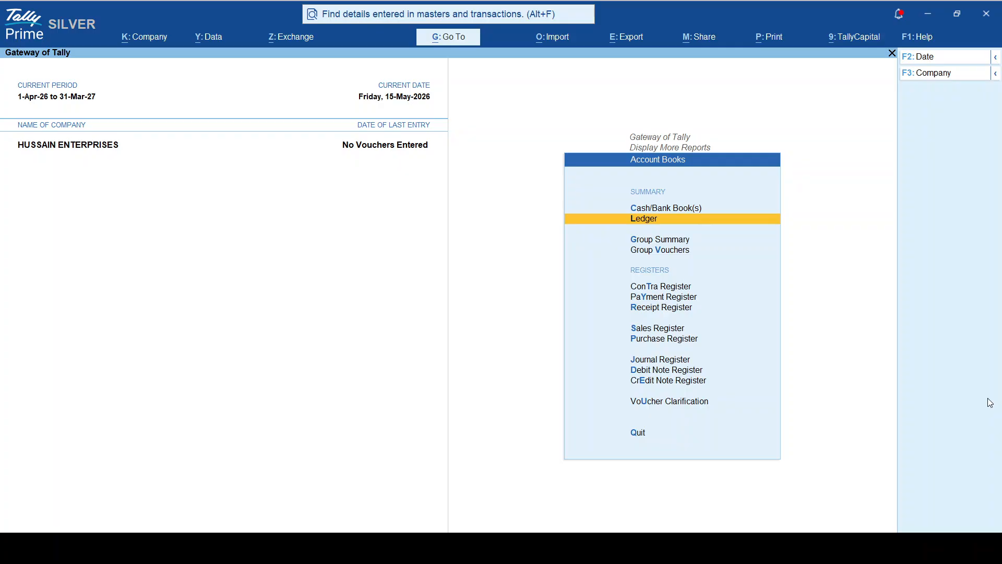
key("Return")
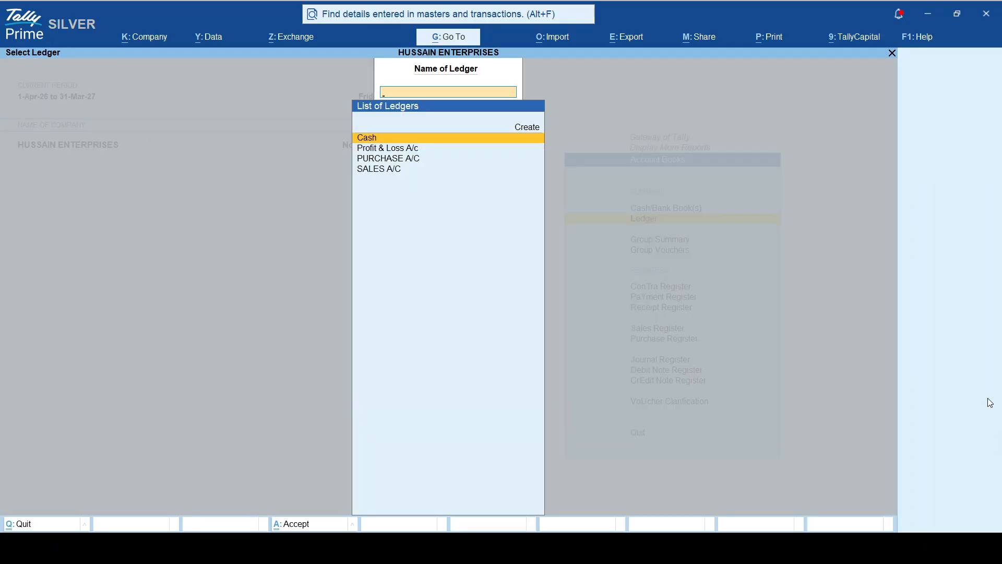
- Review the company's ledger list and open the ledger vouchers report for PURCHASE A/C
key("Down")
key("Up")
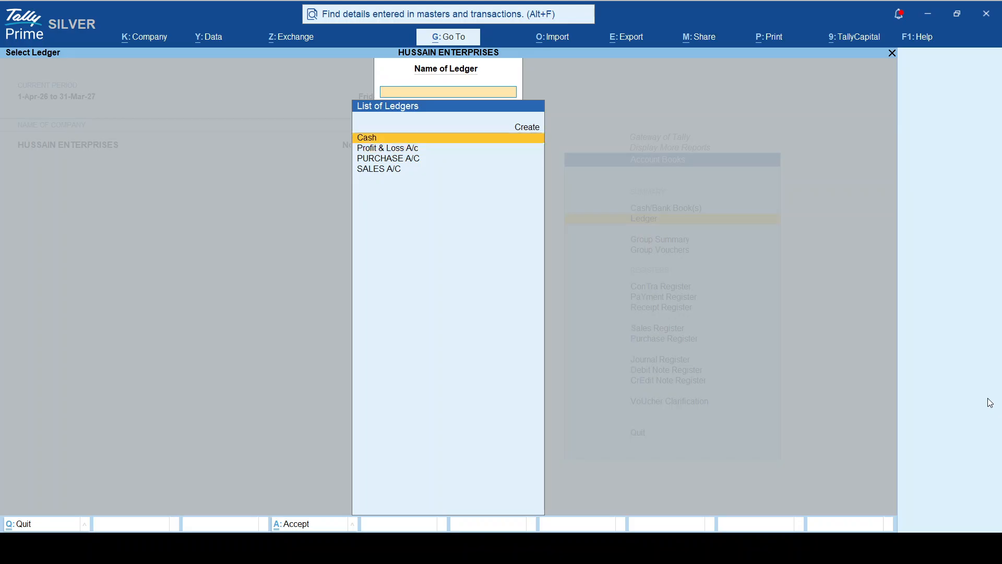
key("Down")
key("Up")
key("Down")
key("Down")
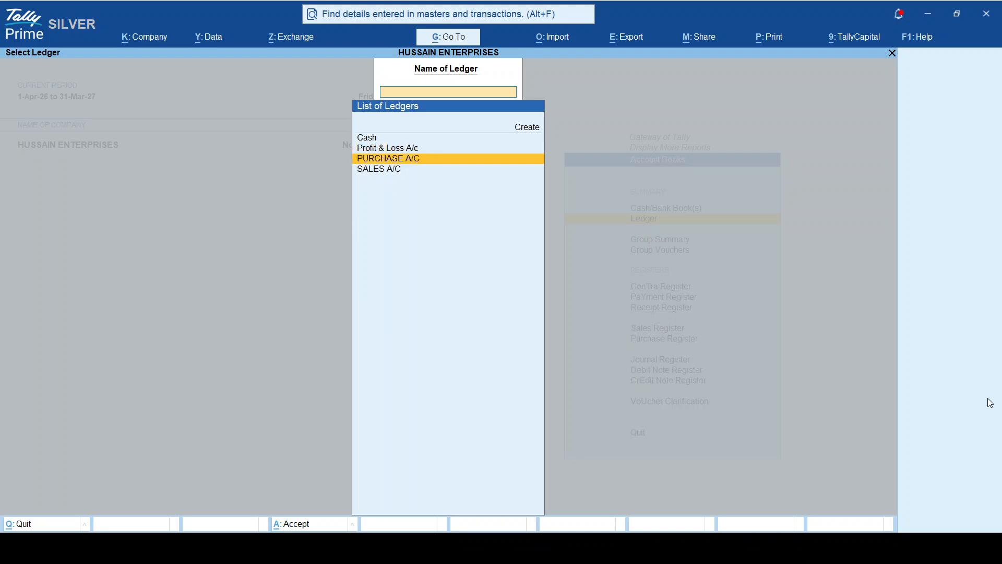
key("Return")
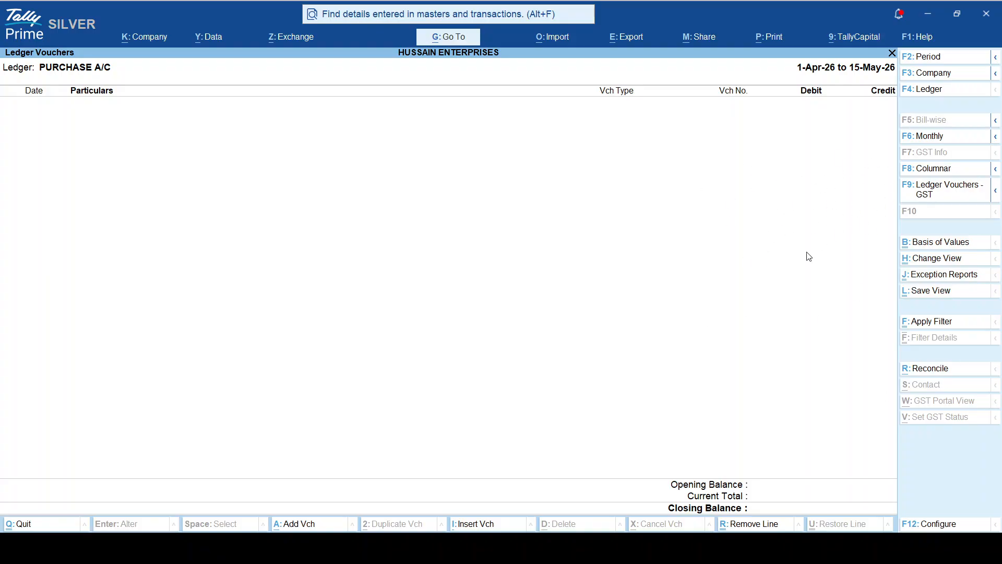
- Switch the ledger vouchers report to SALES A/C
key("F4")
key("Down")
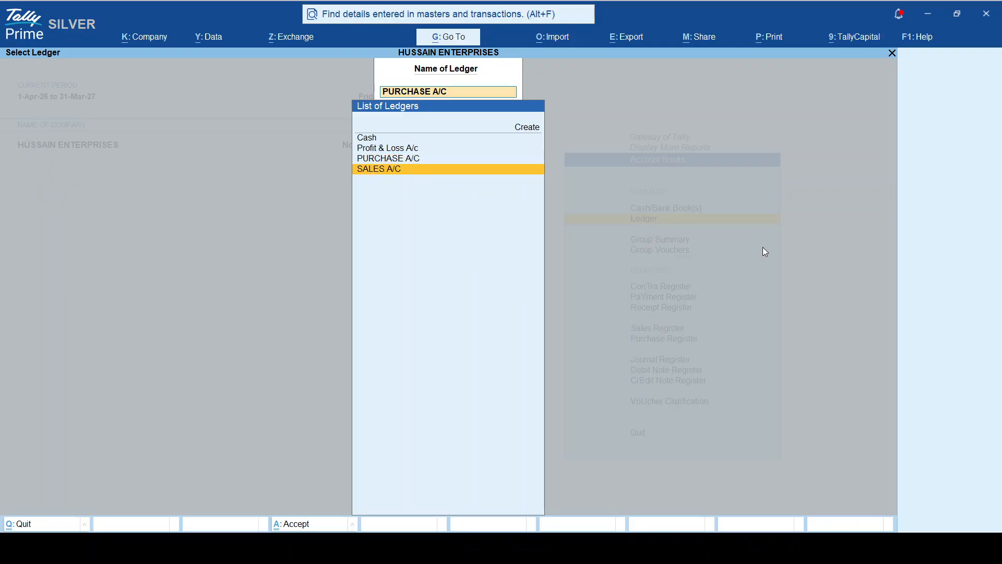
key("Return")
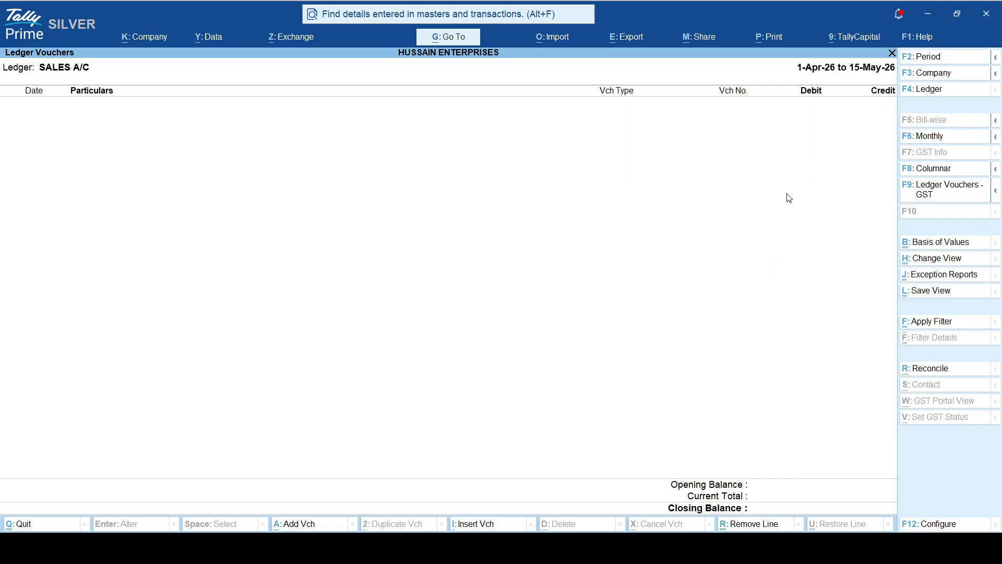
- Close the SALES A/C report, look over the ledger list again and return to the Gateway of Tally
key("Escape")
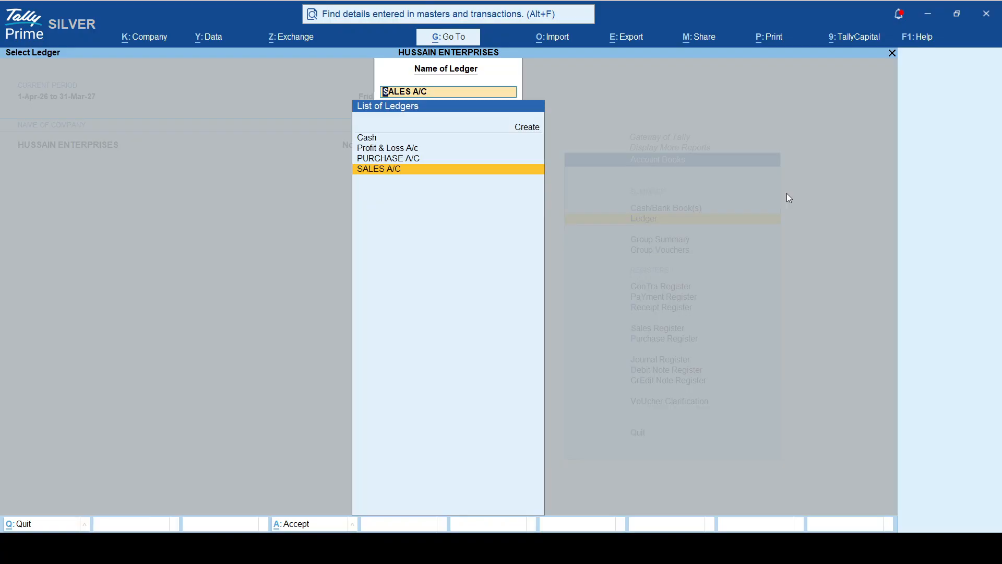
key("Up")
key("Up")
key("Up")
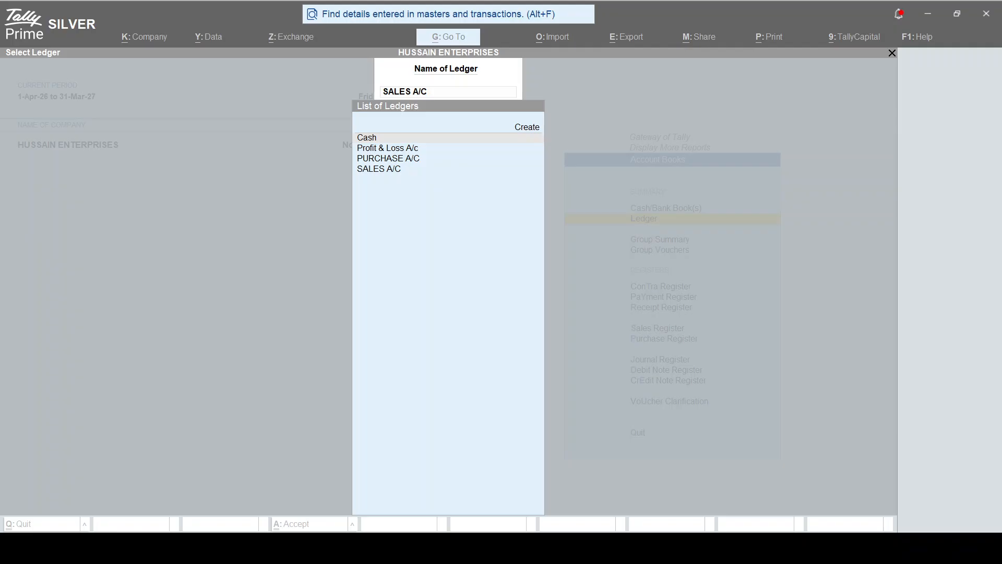
left_click(987, 396)
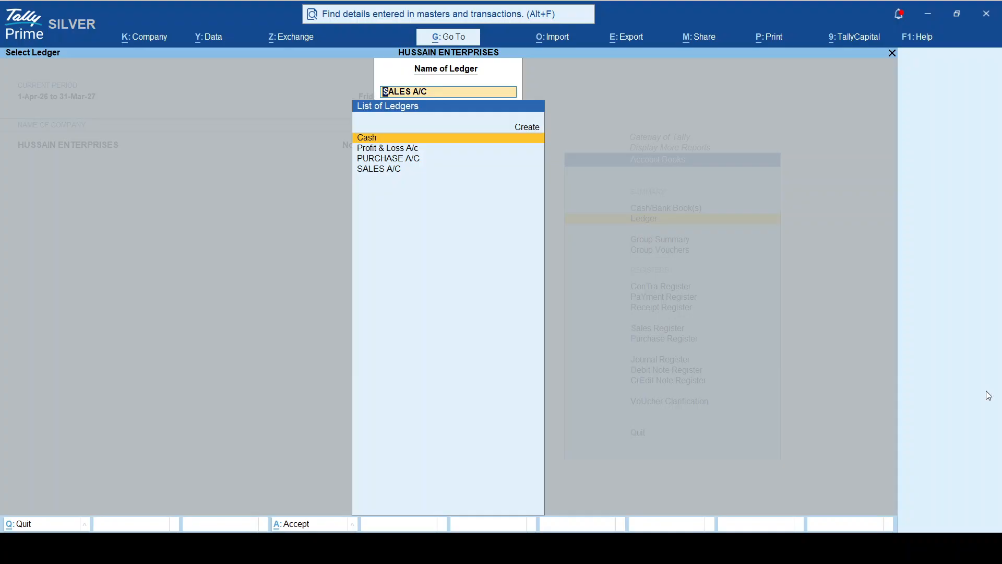
key("BackSpace")
key("Escape")
key("Escape")
key("Escape")
key("Escape")
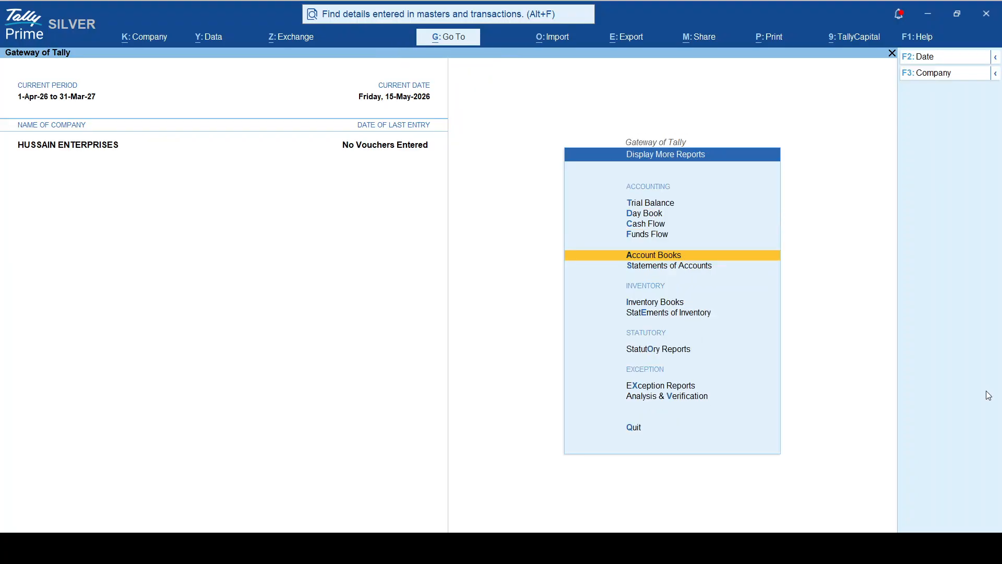
key("Escape")
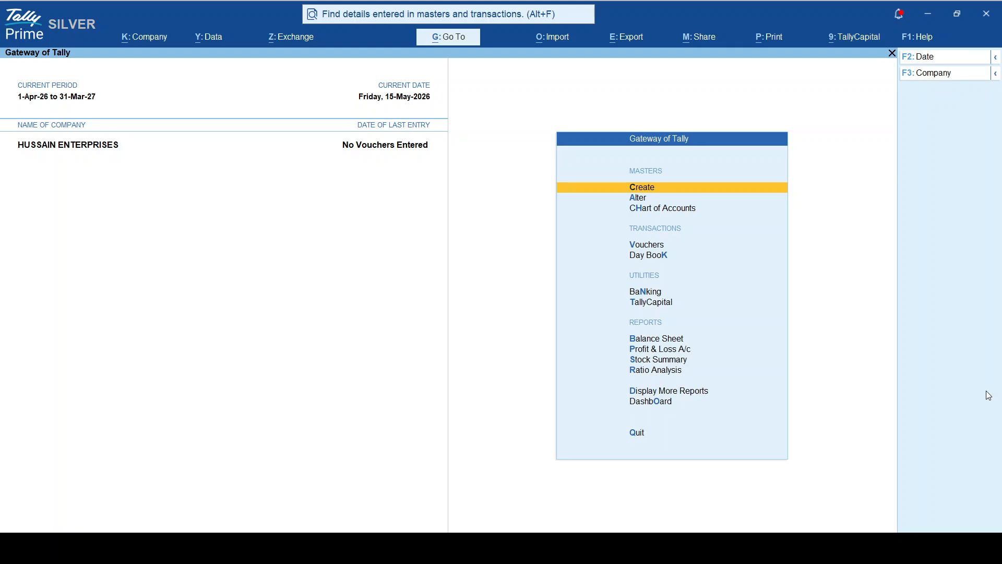
- Start another new ledger and name it State Bank of India Keonjhar
key("Return")
key("Down")
key("Return")
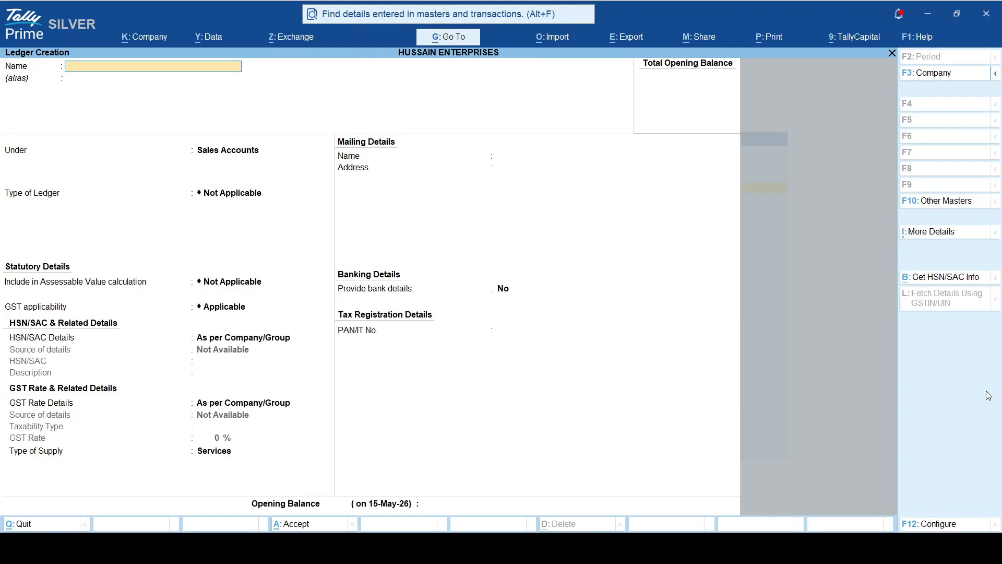
type("STAT")
key("BackSpace")
key("BackSpace")
type("ate Bank of India Keonjhar")
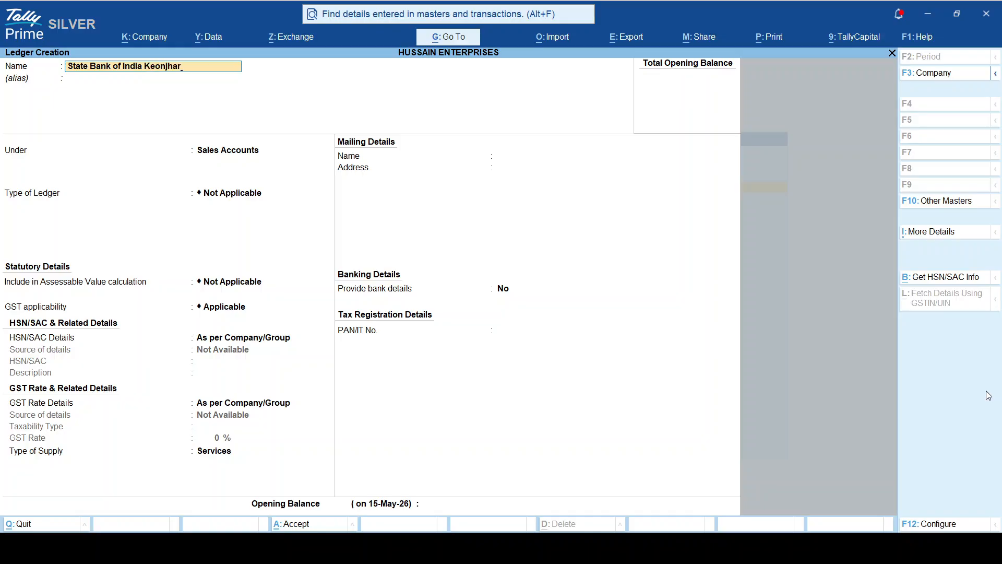
- Leave the alias of the State Bank of India Keonjhar ledger blank and place it under the Bank Accounts group
key("Return")
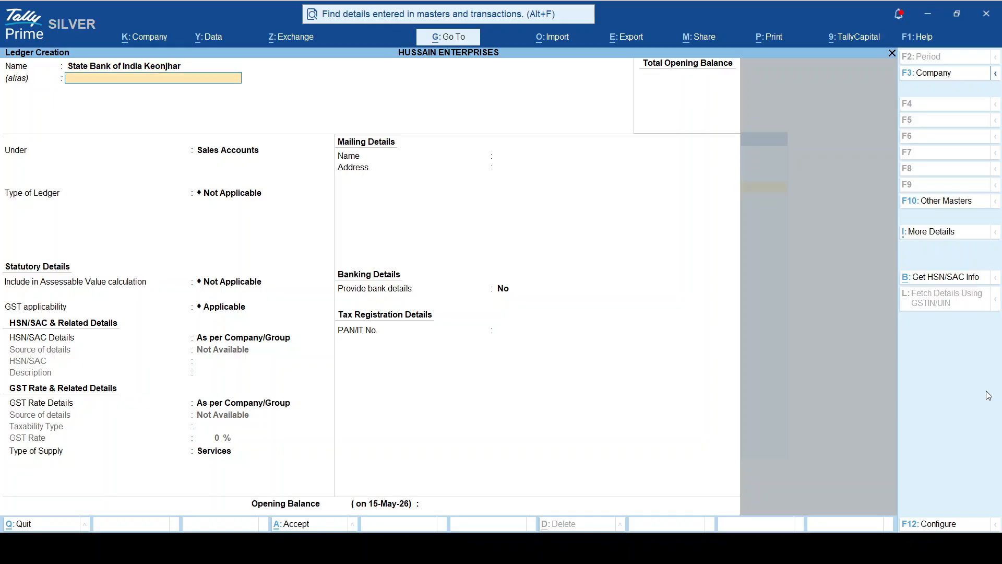
key("Return")
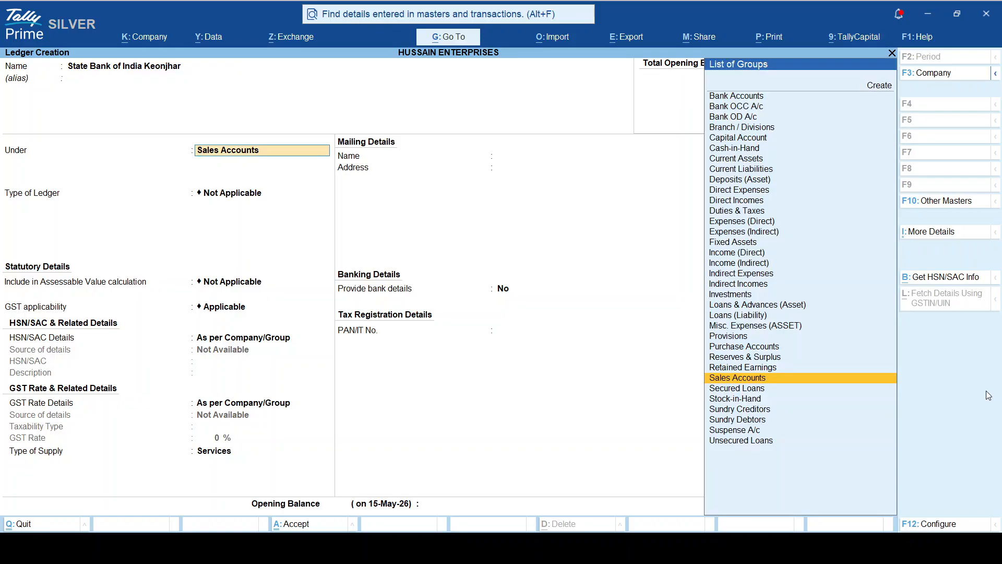
key("BackSpace")
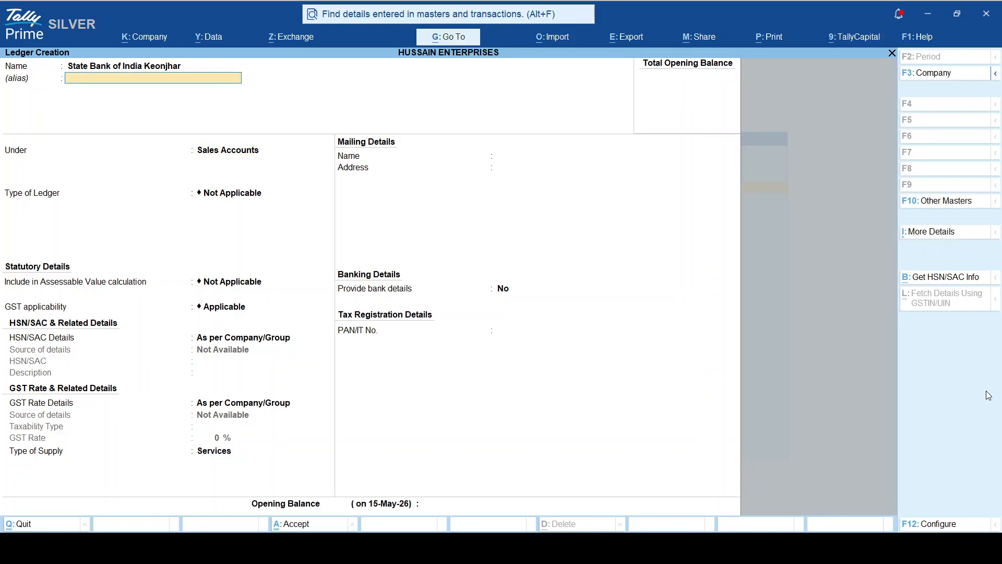
key("Return")
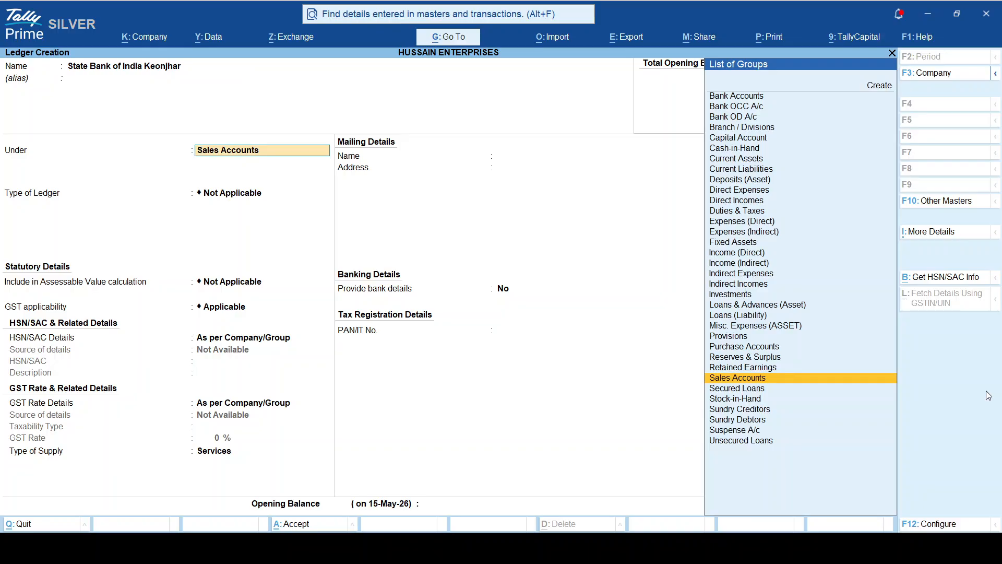
type("B")
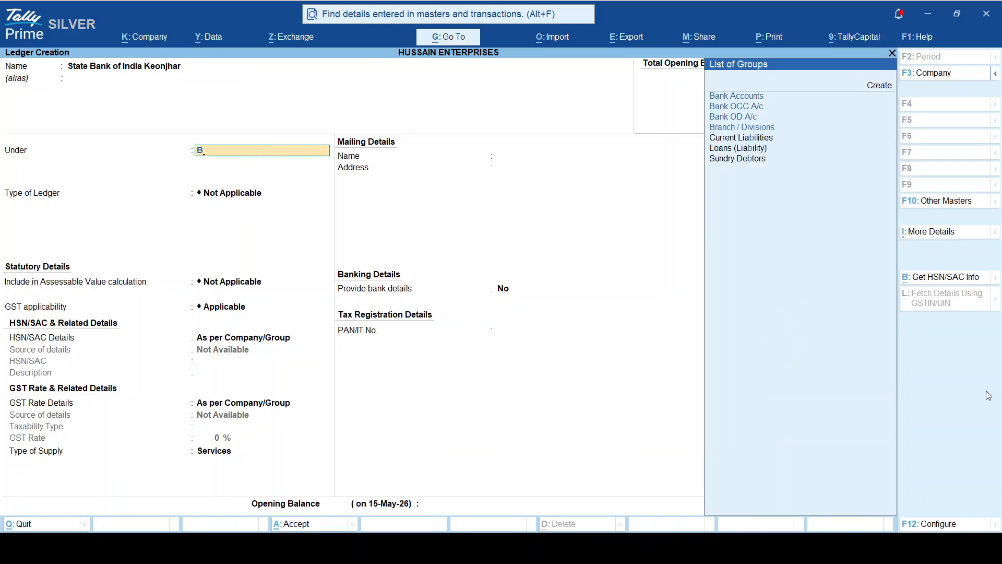
key("BackSpace")
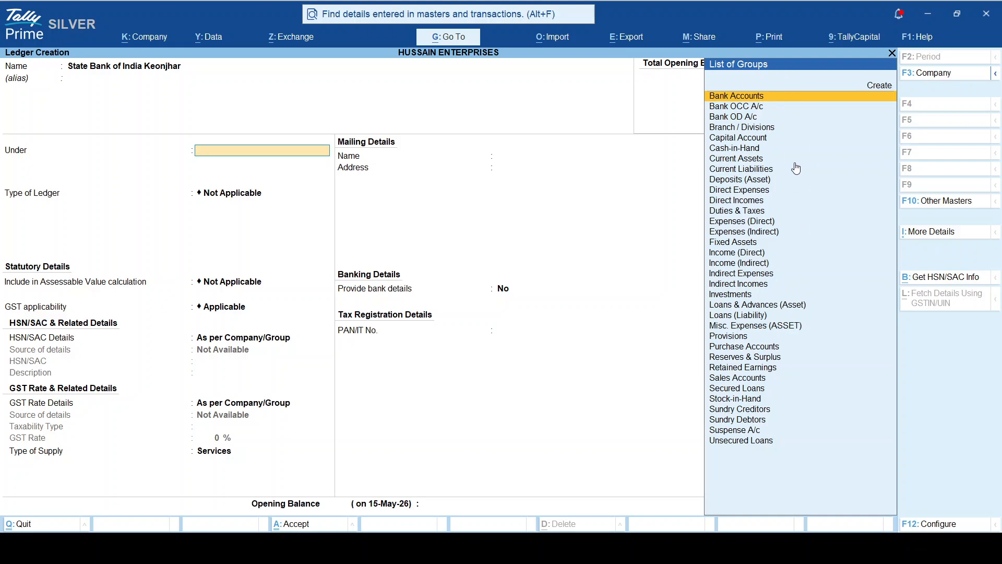
left_click(792, 98)
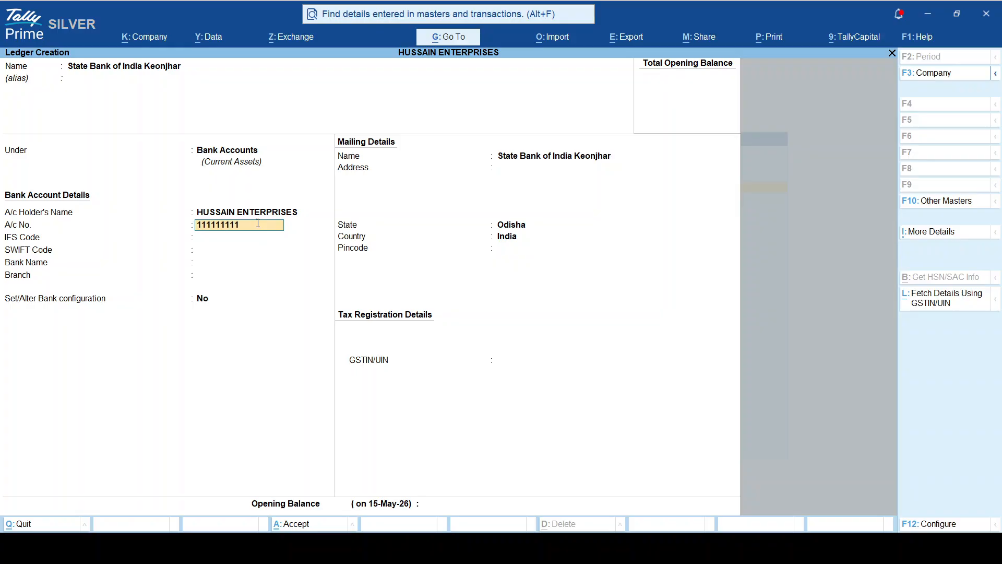
- Fill in the bank account number and enter SBIN***** as the IFS code in the ledger's bank account details
key("Return")
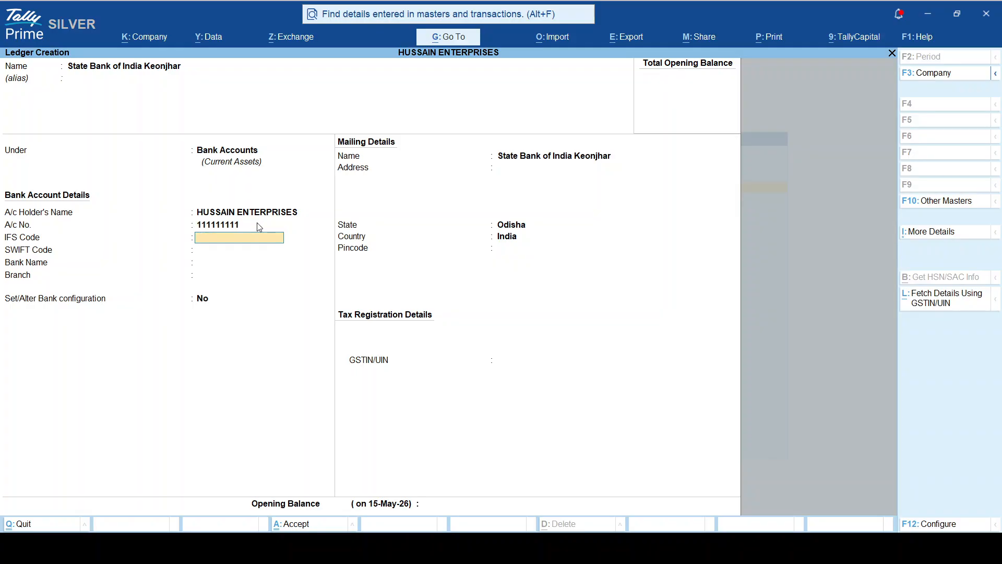
key("Return")
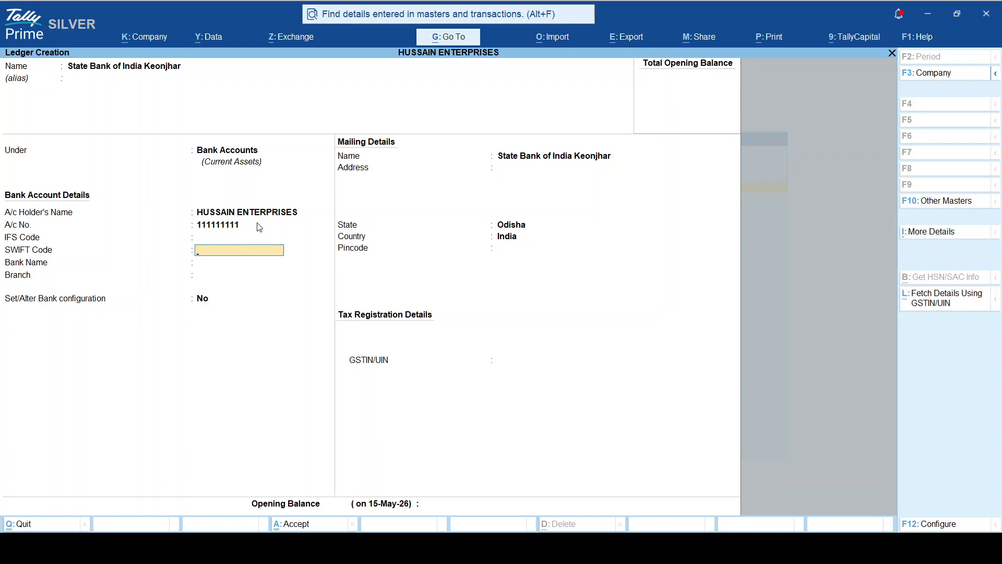
key("BackSpace")
type("SBIN*****")
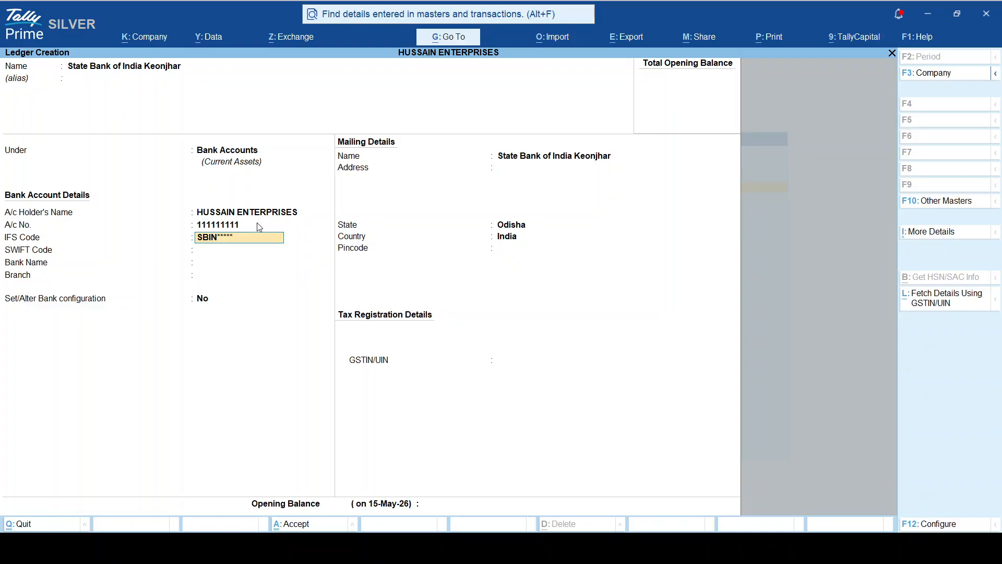
key("Return")
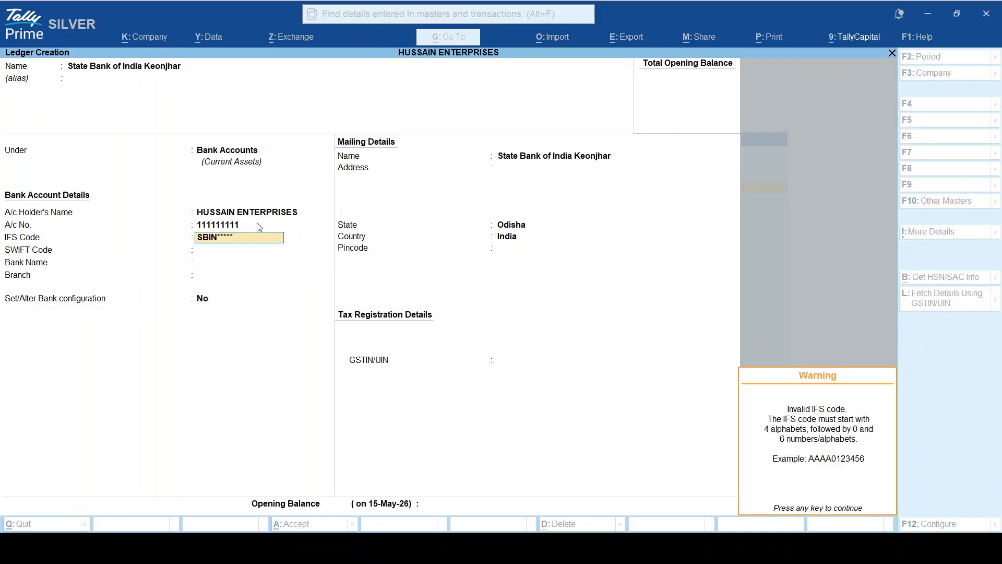
key("Return")
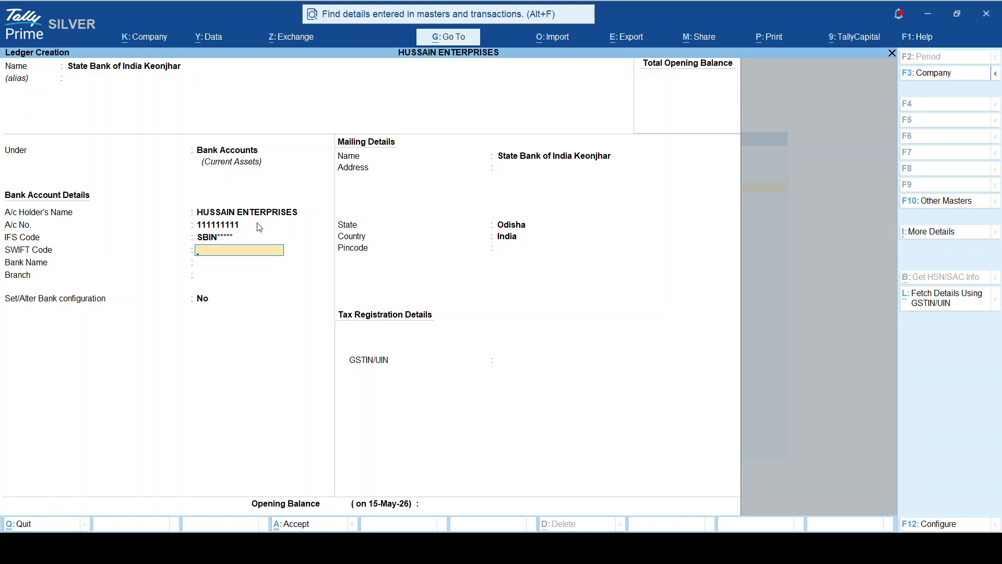
- Leave the SWIFT code blank and set the ledger's bank name to State Bank of India (India)
key("Return")
key("Return")
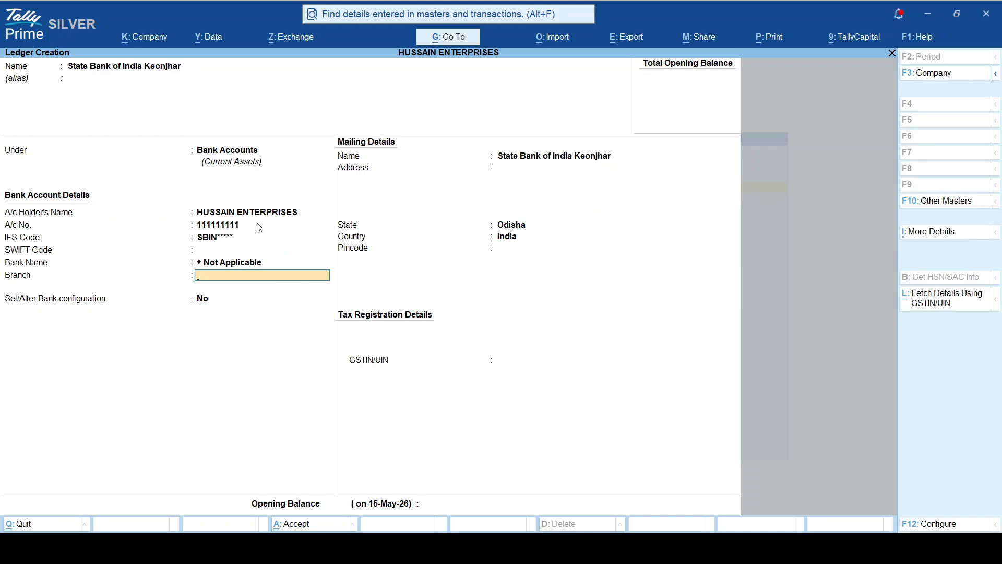
key("BackSpace")
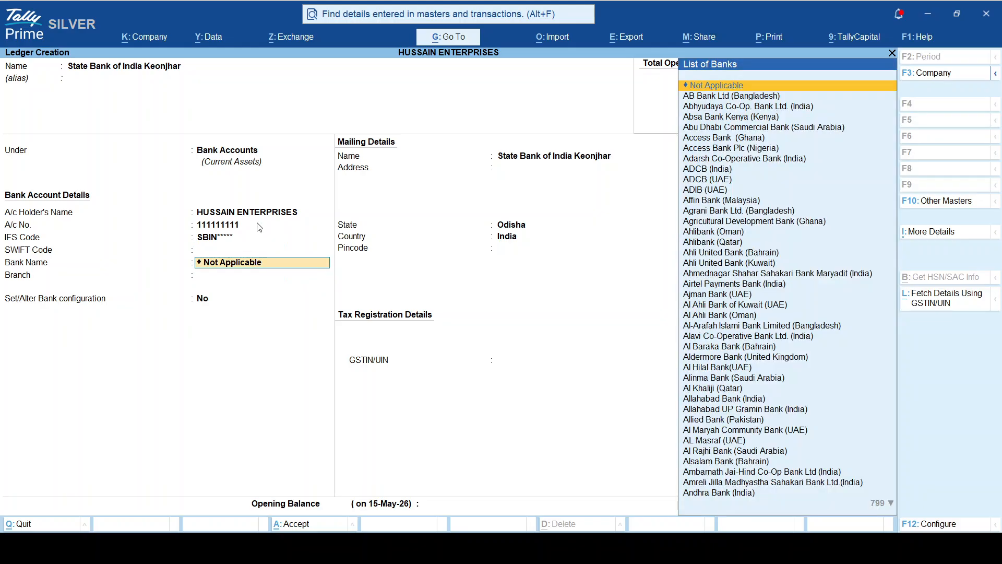
type("Bank")
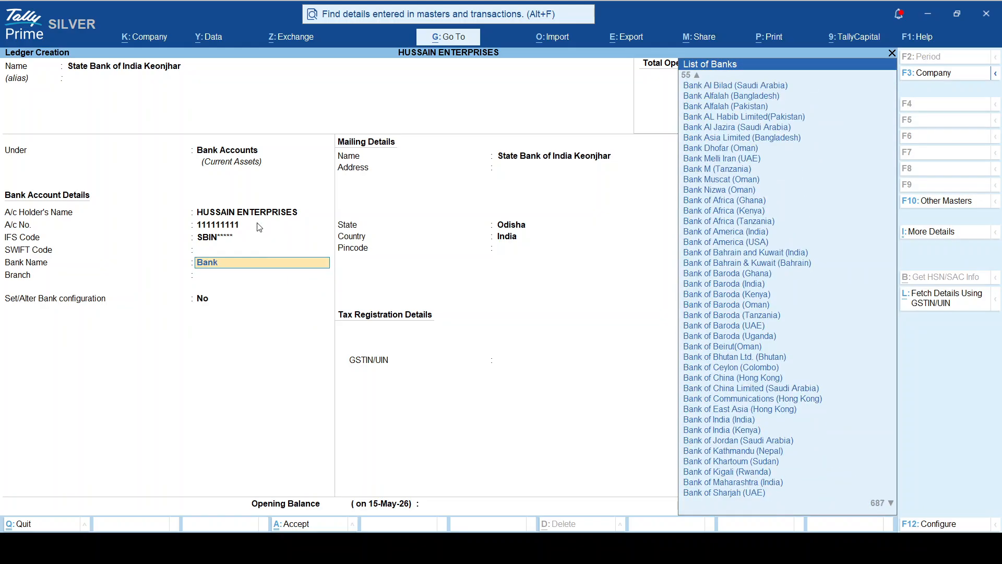
key("BackSpace")
key("BackSpace")
key("BackSpace")
key("BackSpace")
type("Stat")
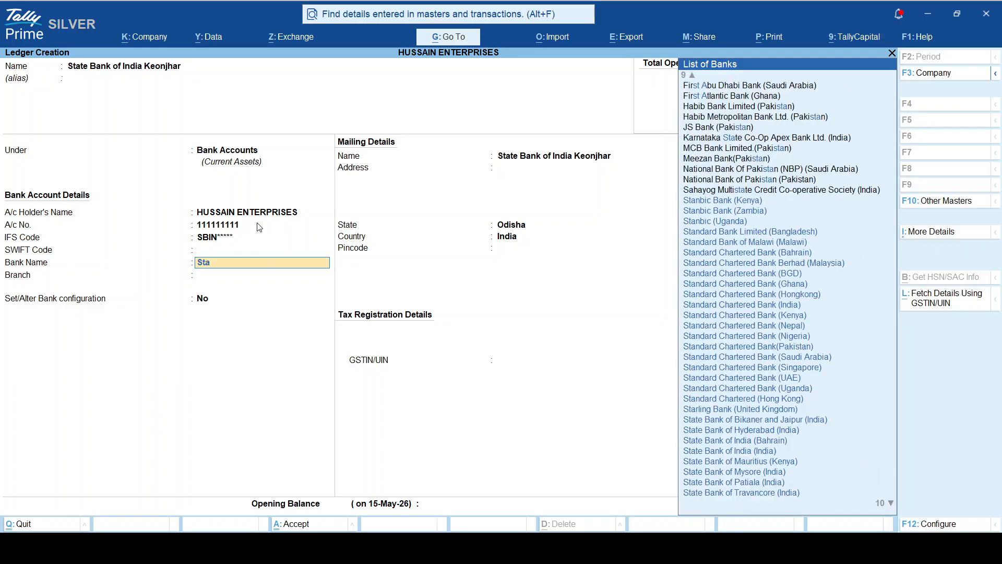
key("Down")
key("Down")
key("Down")
key("Down")
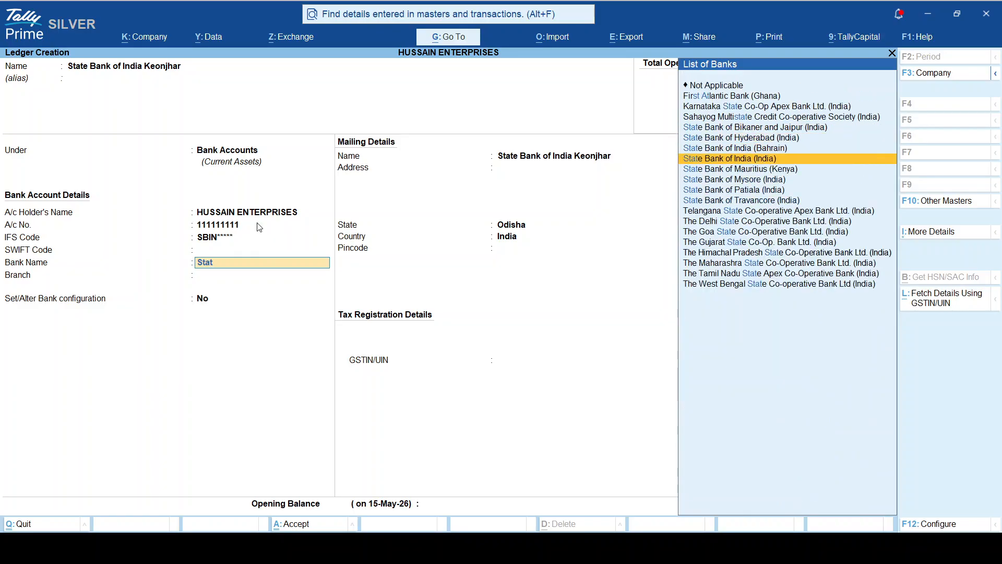
key("Return")
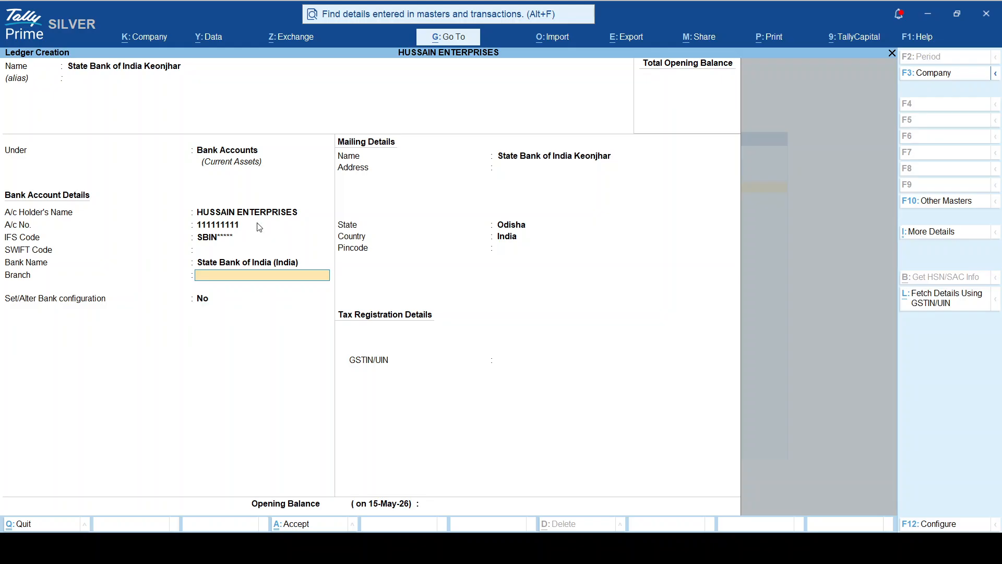
- Keep the remaining branch, mailing, tax and opening balance fields at their defaults and save the State Bank of India Keonjhar ledger
key("Return")
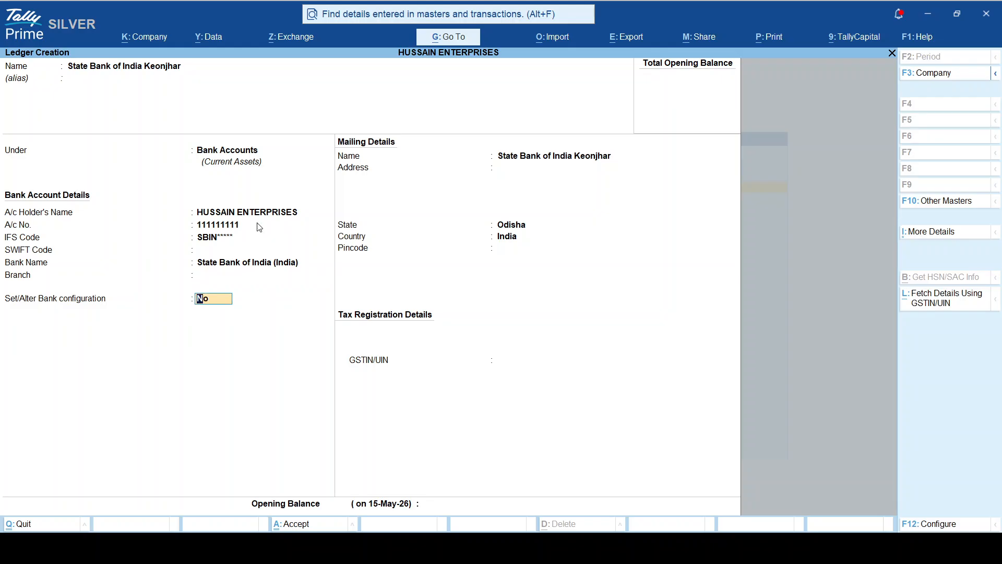
key("Return")
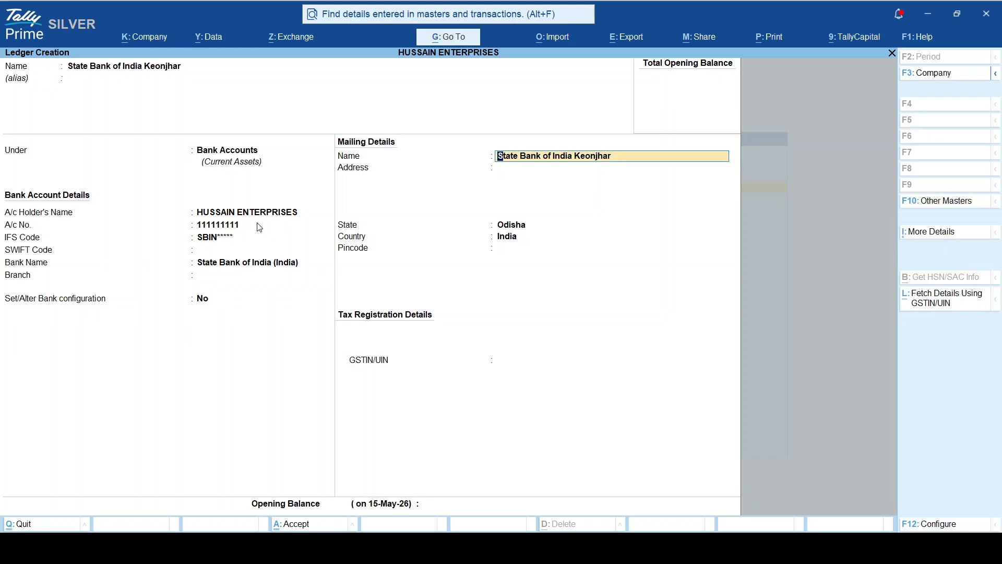
key("Return")
key("Return")
key("Return")
key("Return")
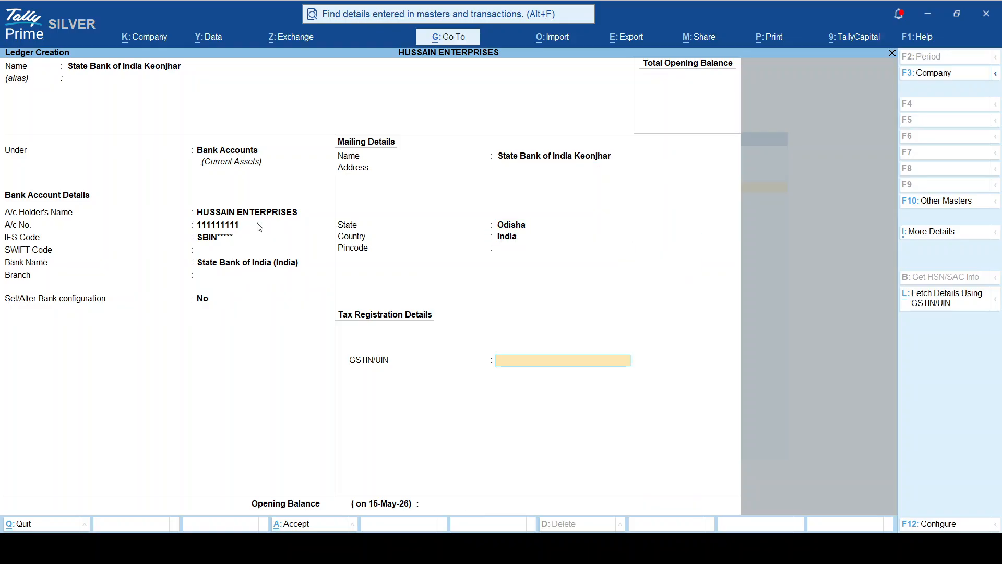
key("Return")
key("Return")
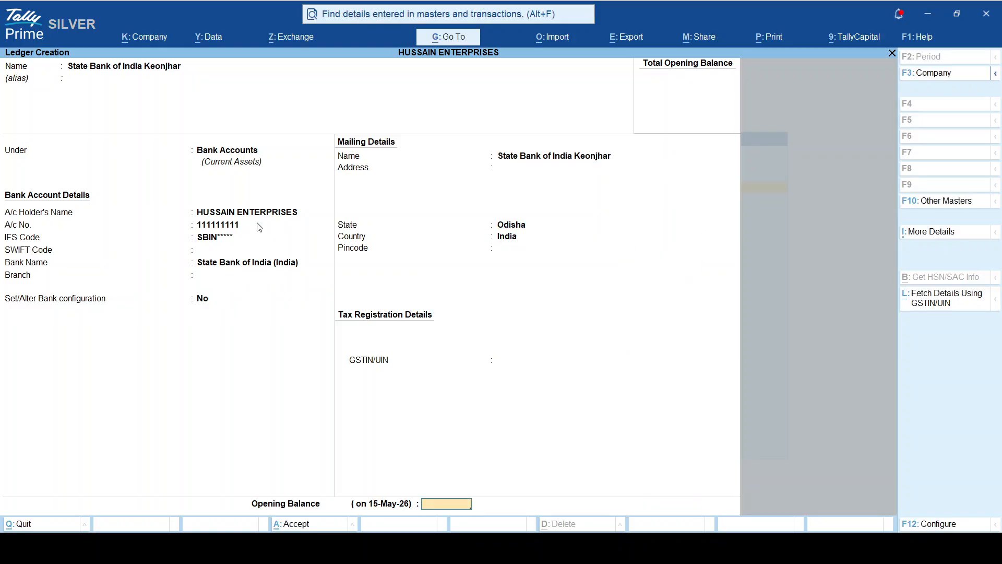
key("Return")
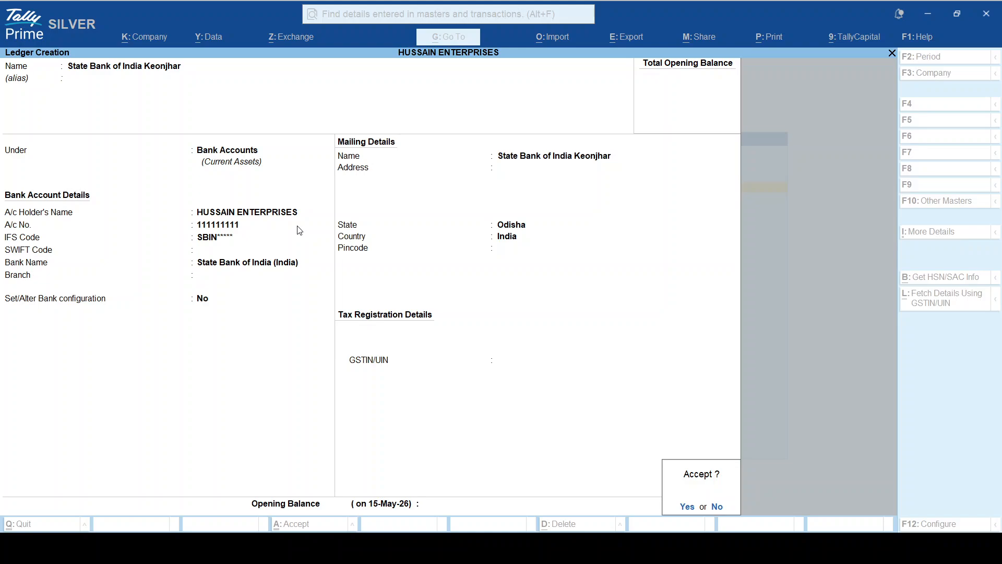
key("y")
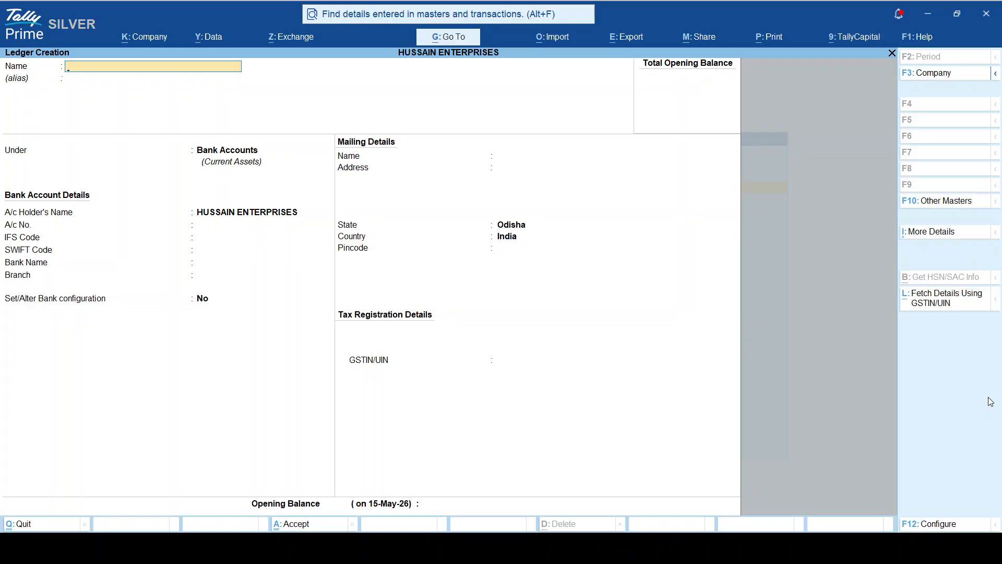
- Name the new ledger HP Distributor
type("Hp")
type("P")
type(" Di")
type("stributor")
key("Return")
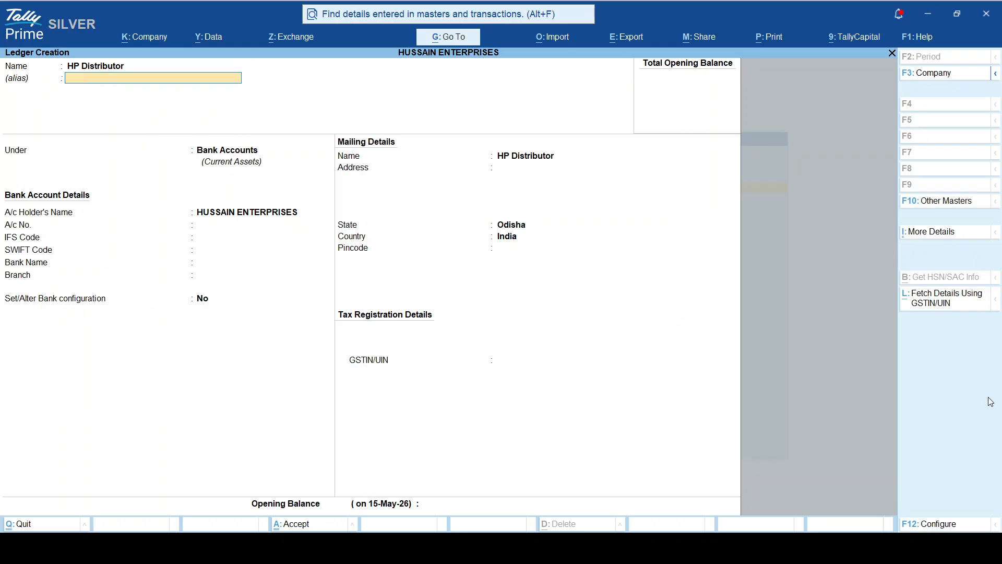
- Leave the alias blank and place the HP Distributor ledger under the Sundry Creditors group
key("Return")
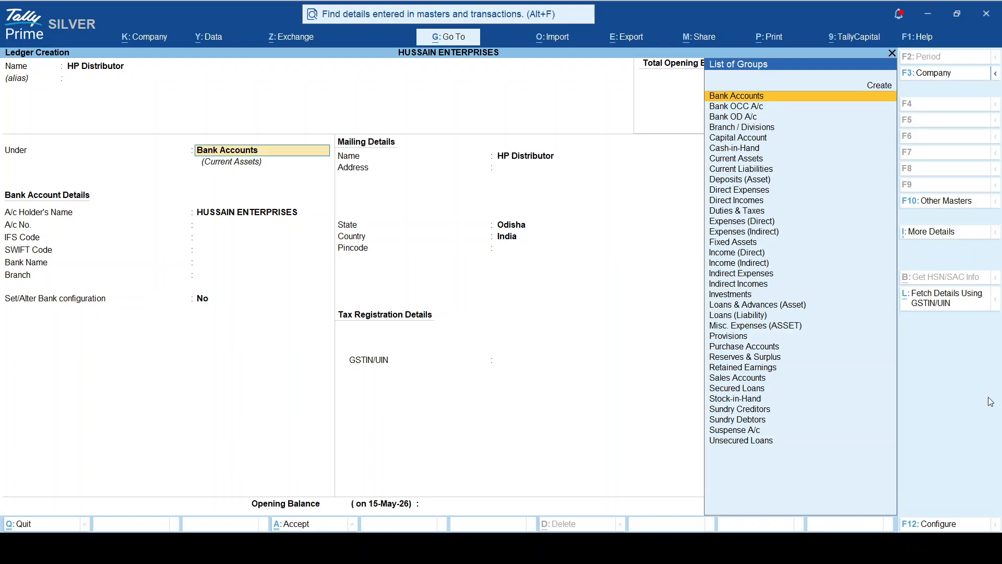
type("Sund")
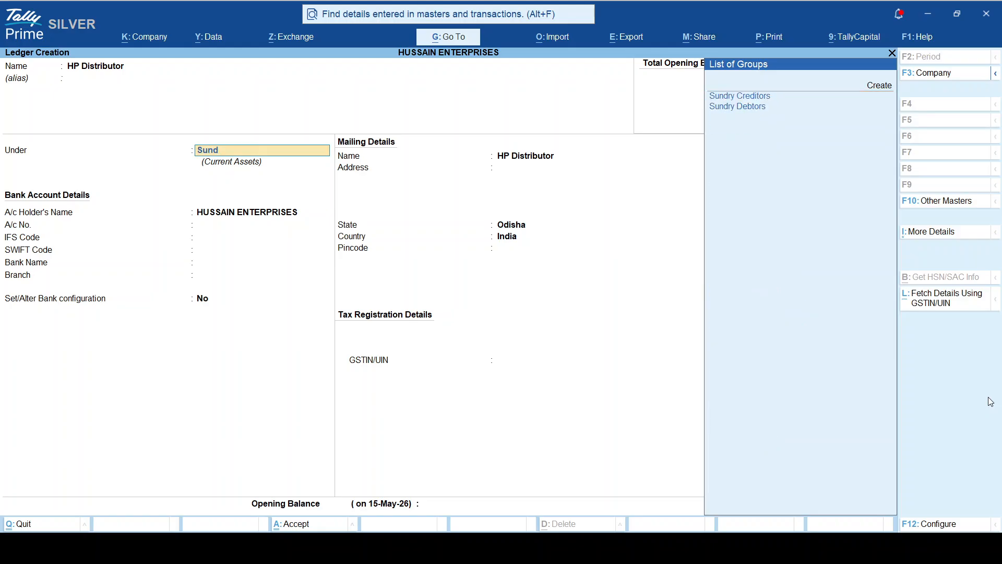
key("BackSpace")
key("BackSpace")
key("BackSpace")
key("BackSpace")
type("Cre")
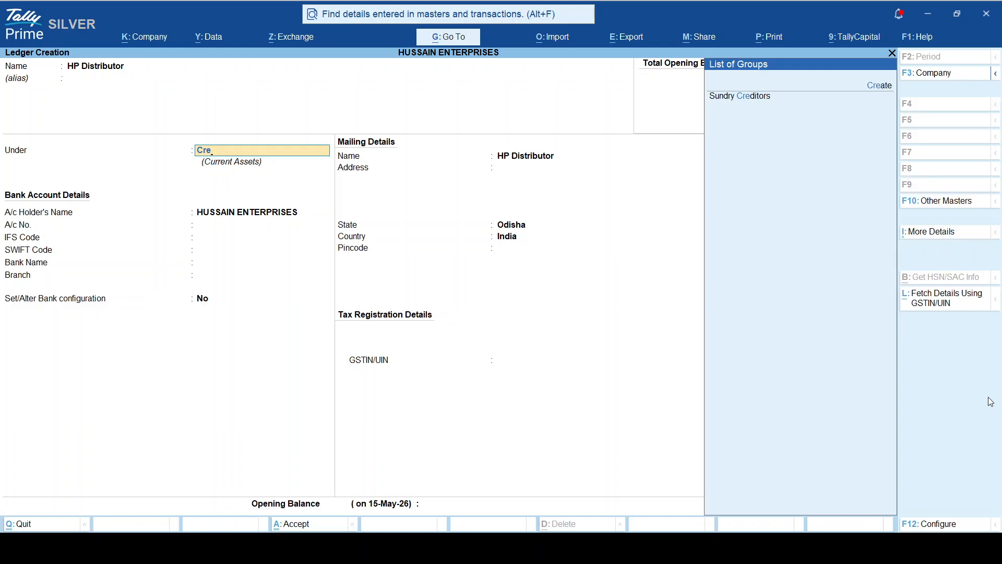
key("Up")
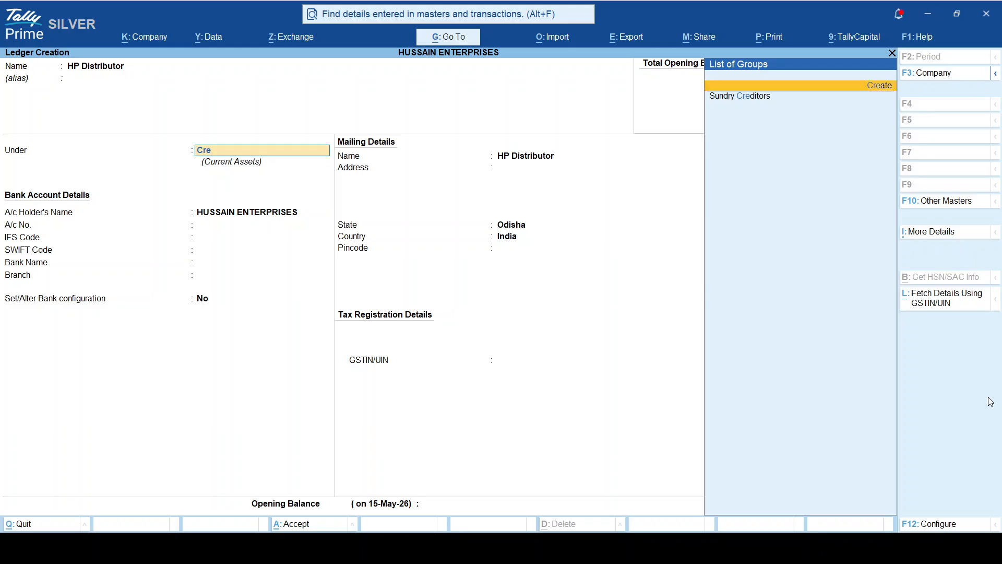
left_click(774, 99)
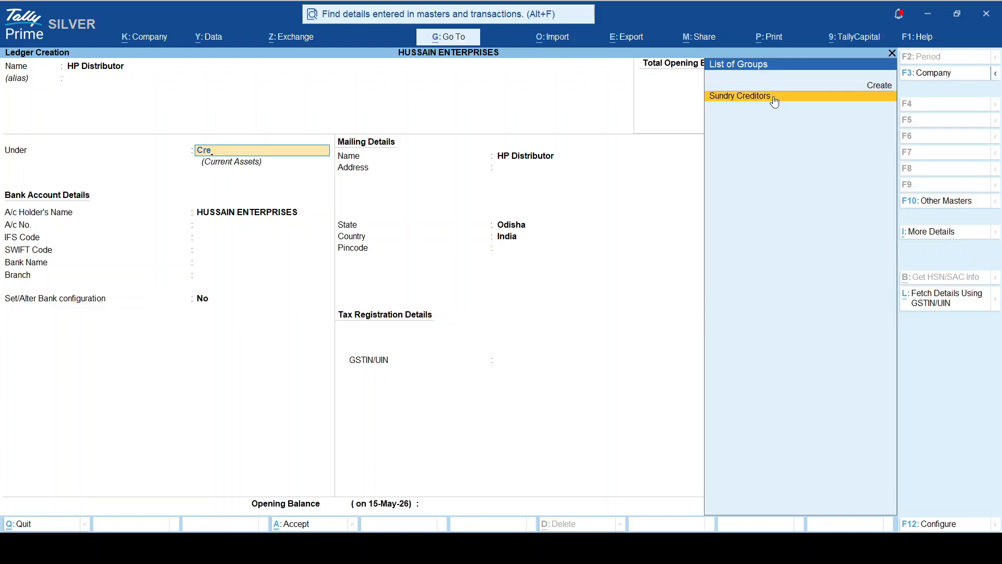
left_click(775, 99)
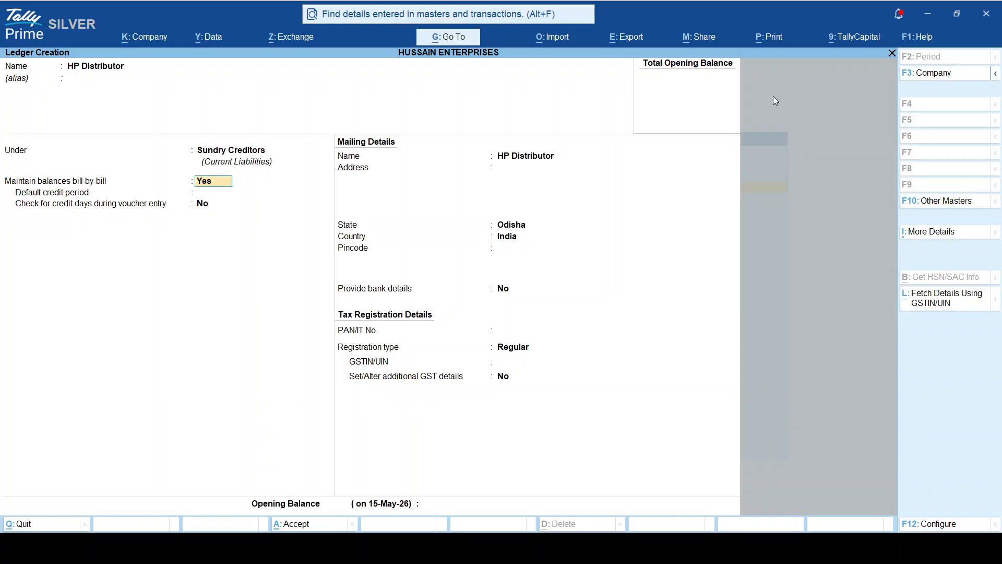
- Keep bill-by-bill balances set to Yes for HP Distributor and leave the default credit period blank
key("Return")
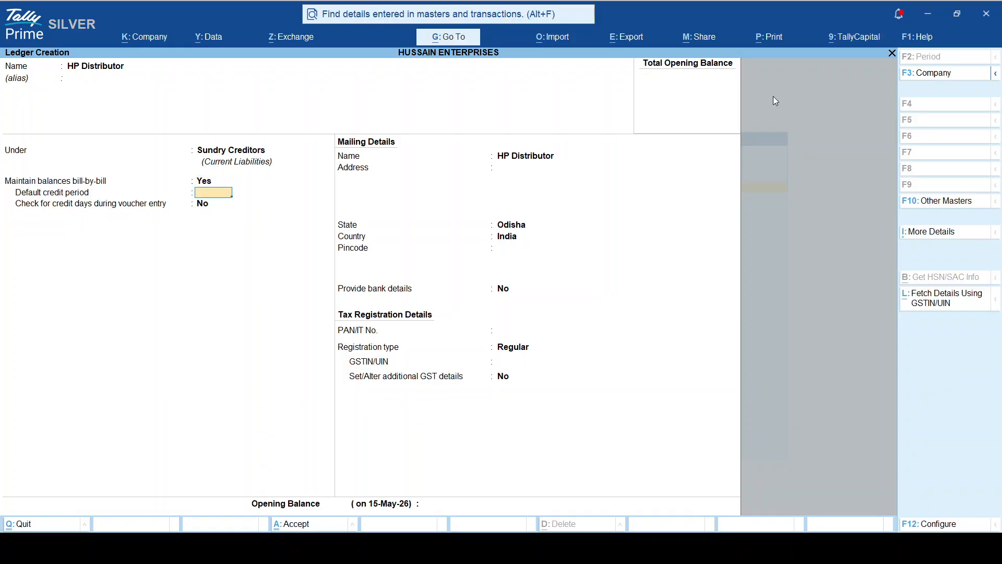
key("Return")
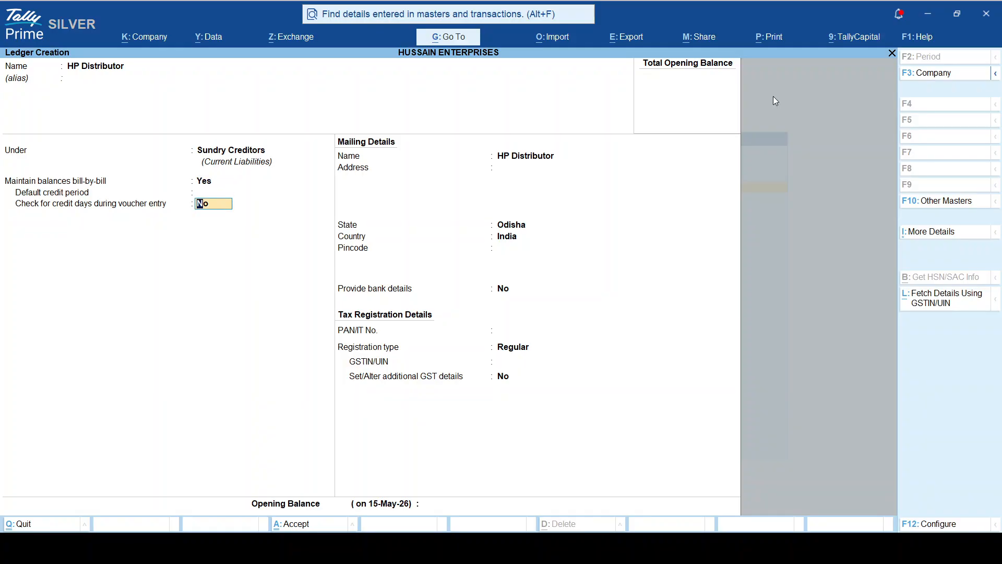
key("BackSpace")
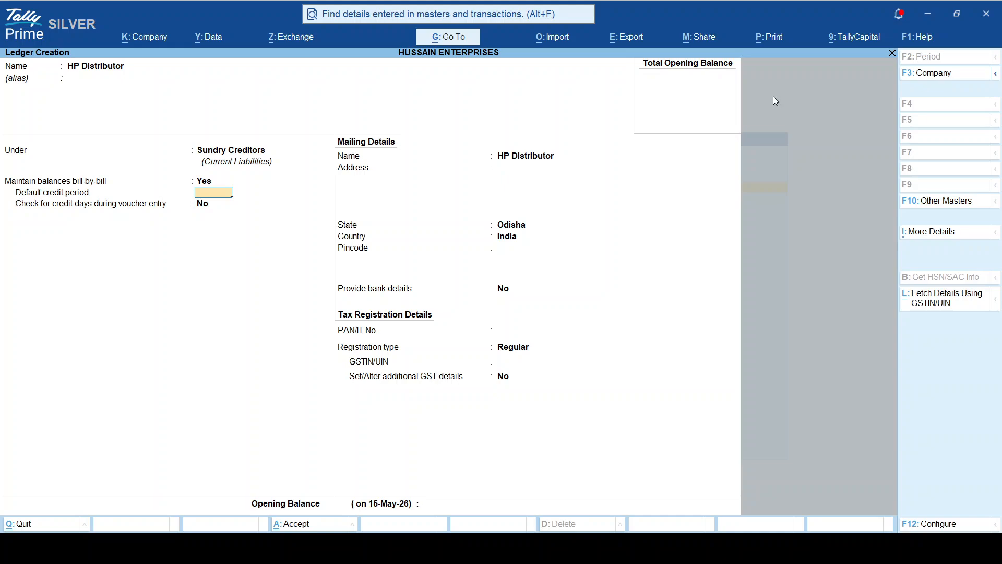
key("Return")
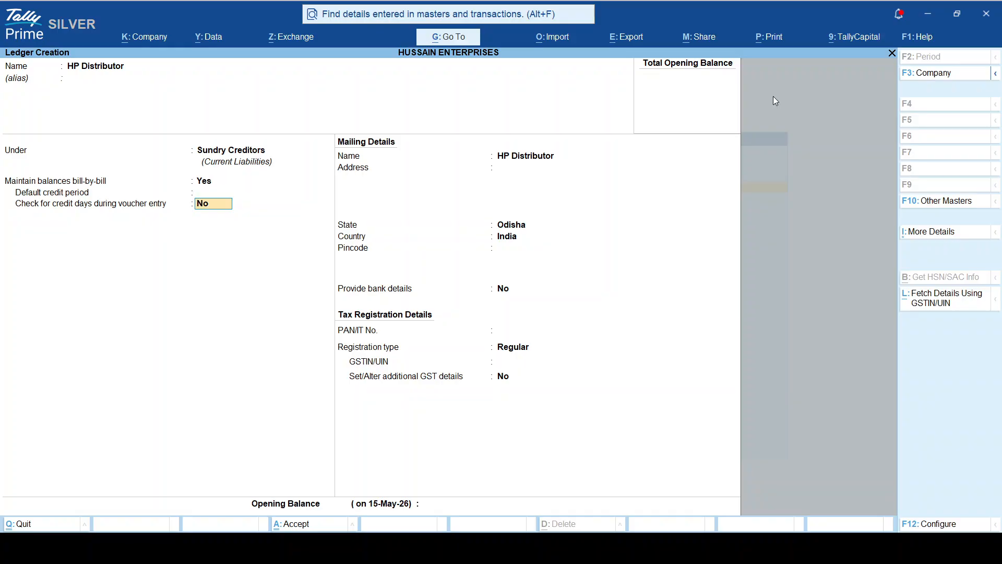
- Keep the credit-days check at No and enter HP Distributor's two-line mailing address under the default mailing name
key("Return")
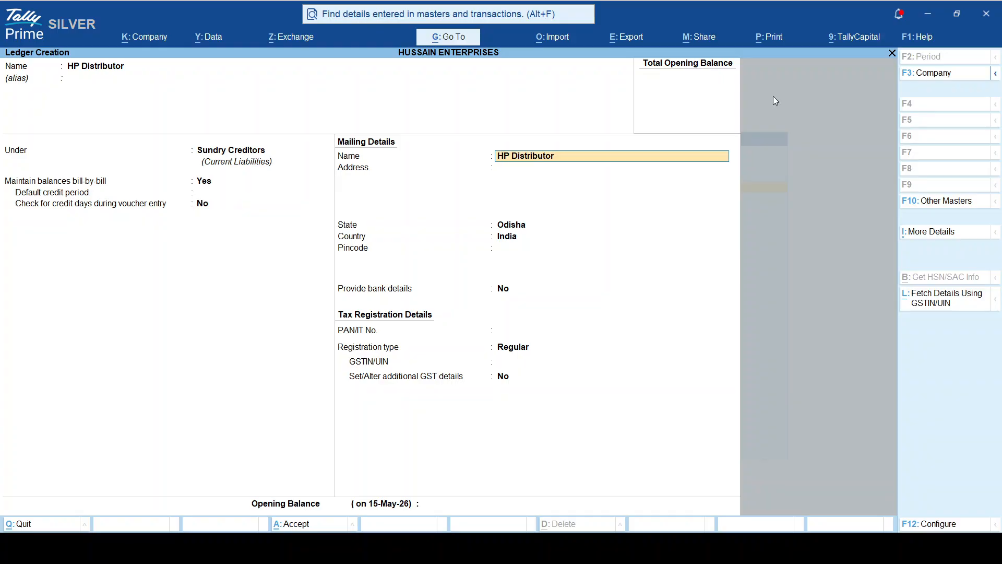
key("Return")
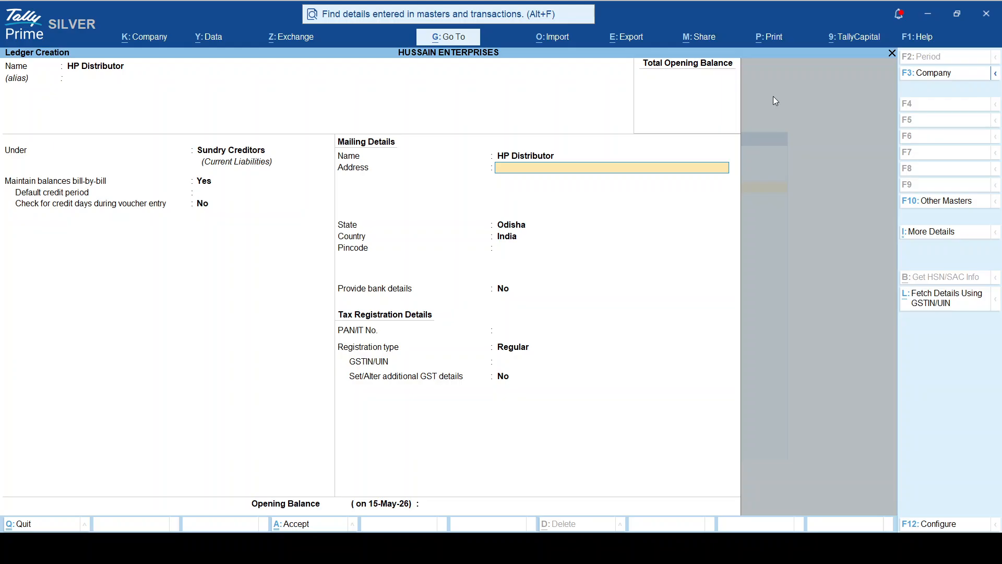
type("Bhubaneswar")
key("Return")
type("Odish")
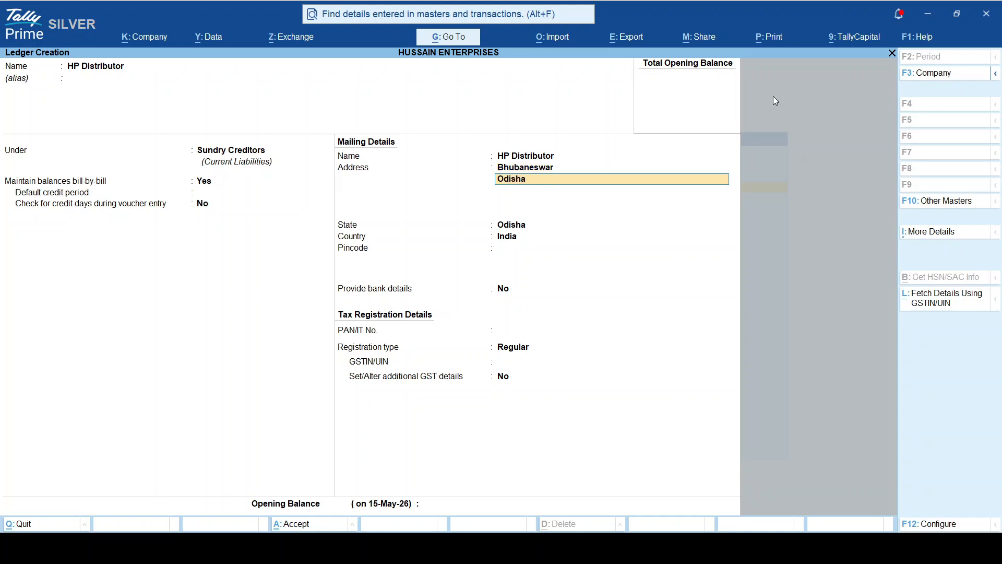
type("a")
key("Return")
key("Return")
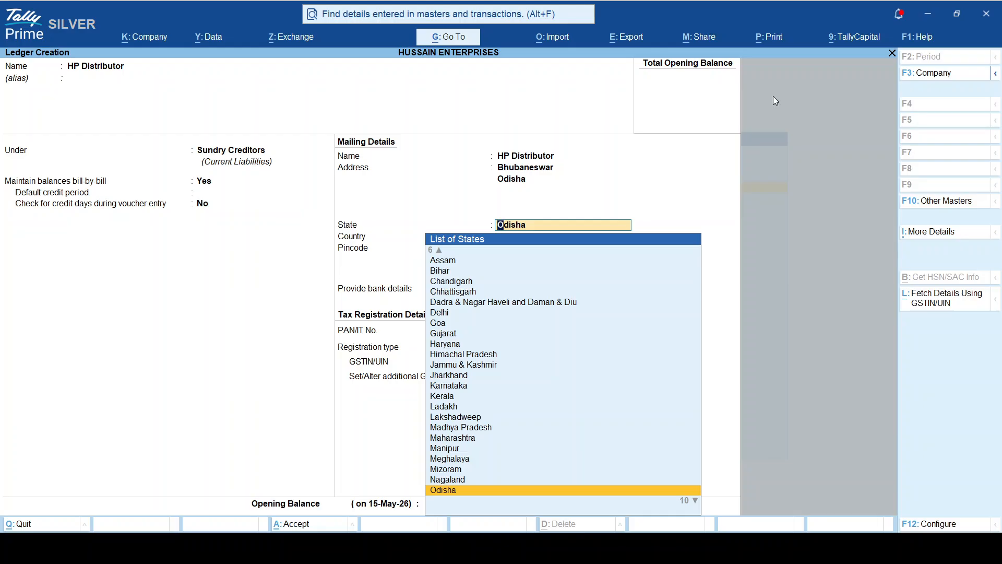
- Keep Odisha as HP Distributor's state and enter its pincode
key("Return")
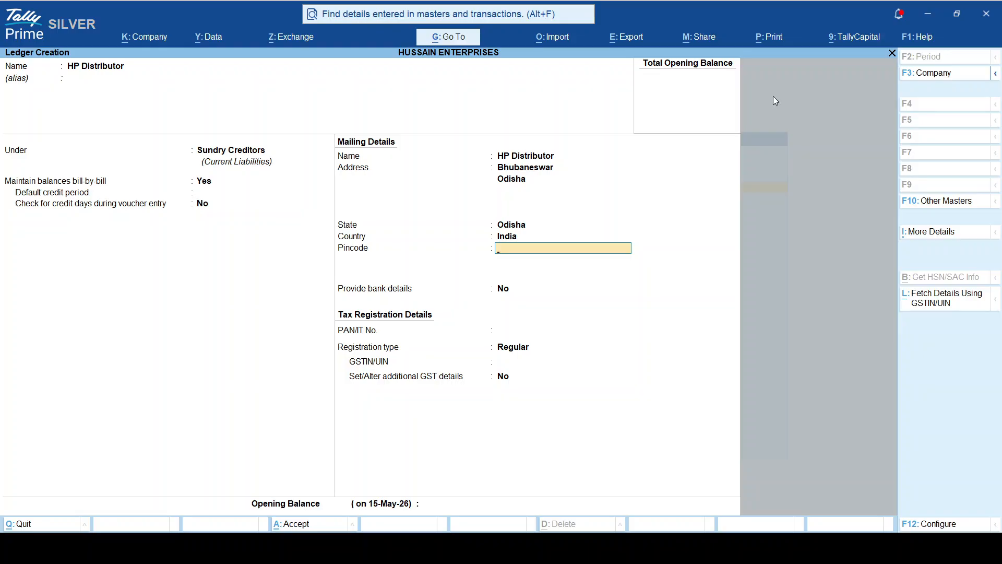
type("758001")
key("Return")
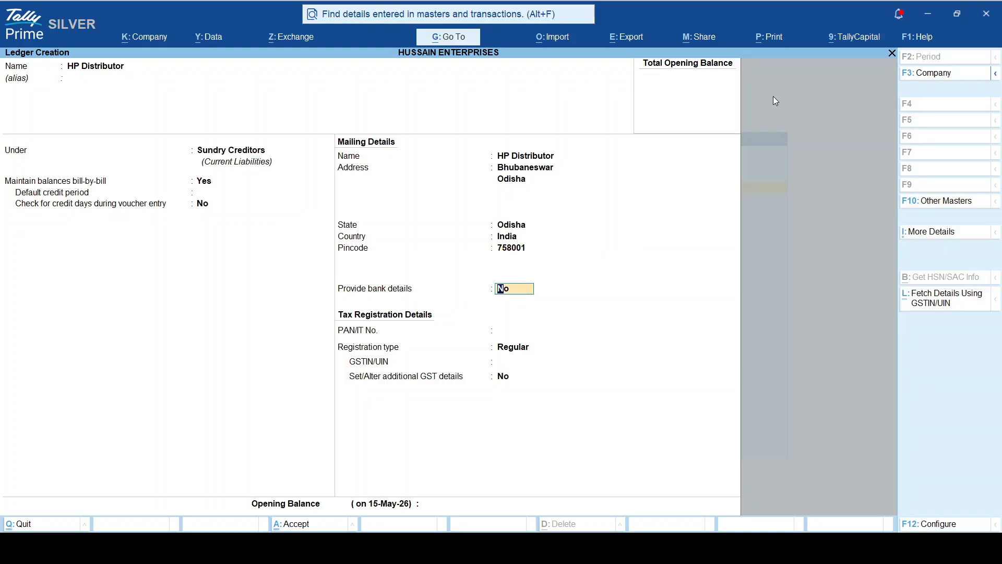
- Keep bank details at No, leave the PAN blank, and enter HP Distributor's GSTIN with the Regular registration type
key("Return")
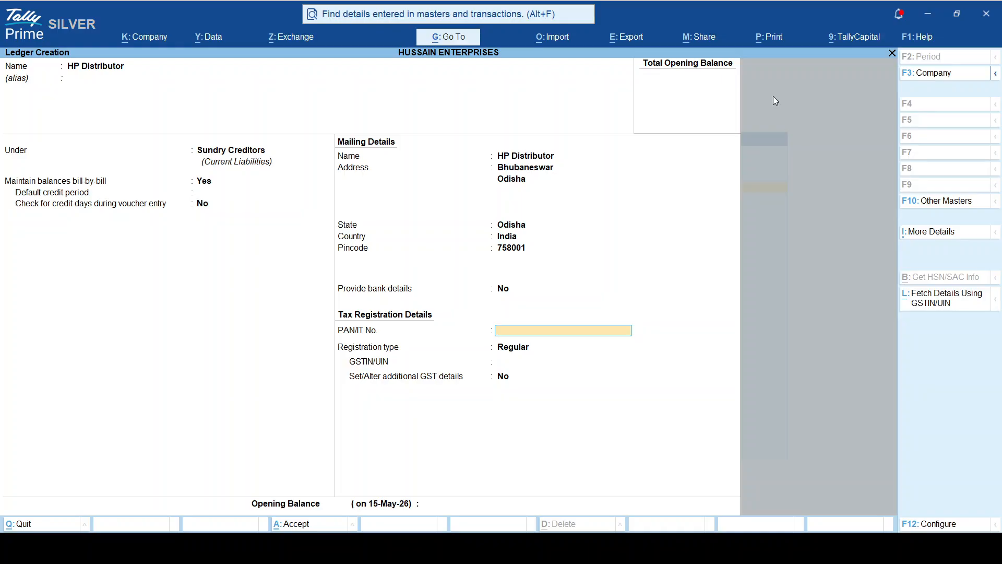
key("Return")
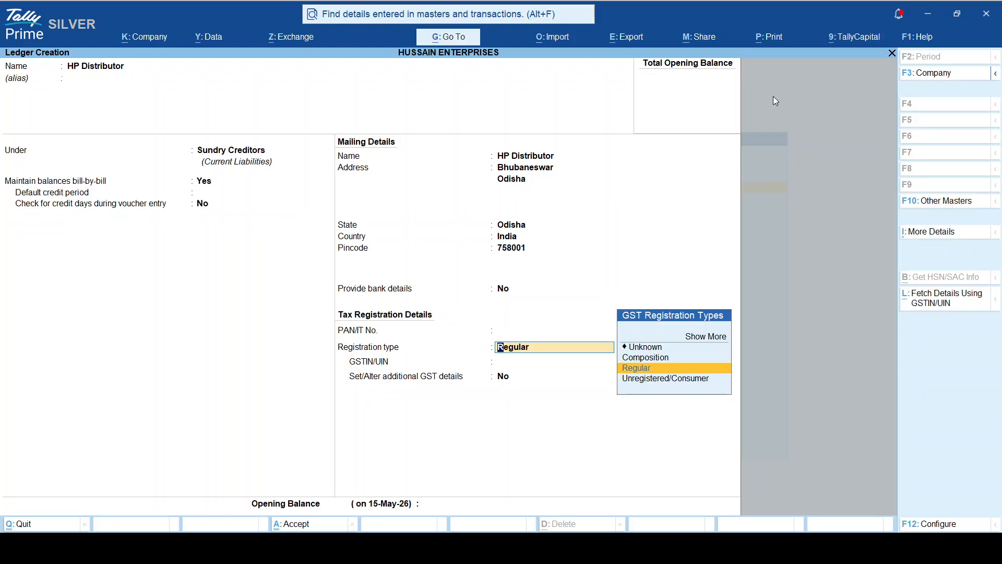
key("Return")
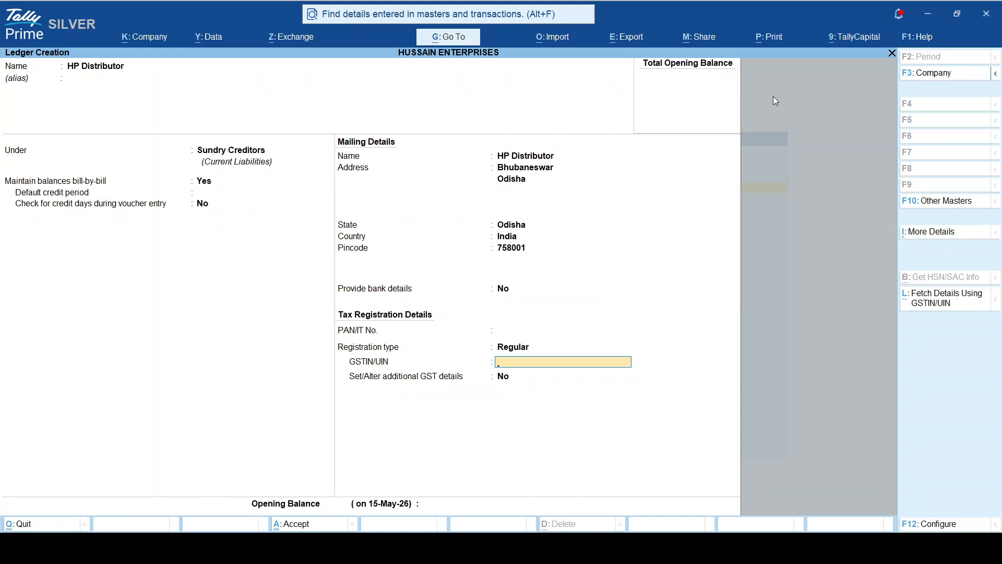
type("21ABEPF21563GKJ")
key("Return")
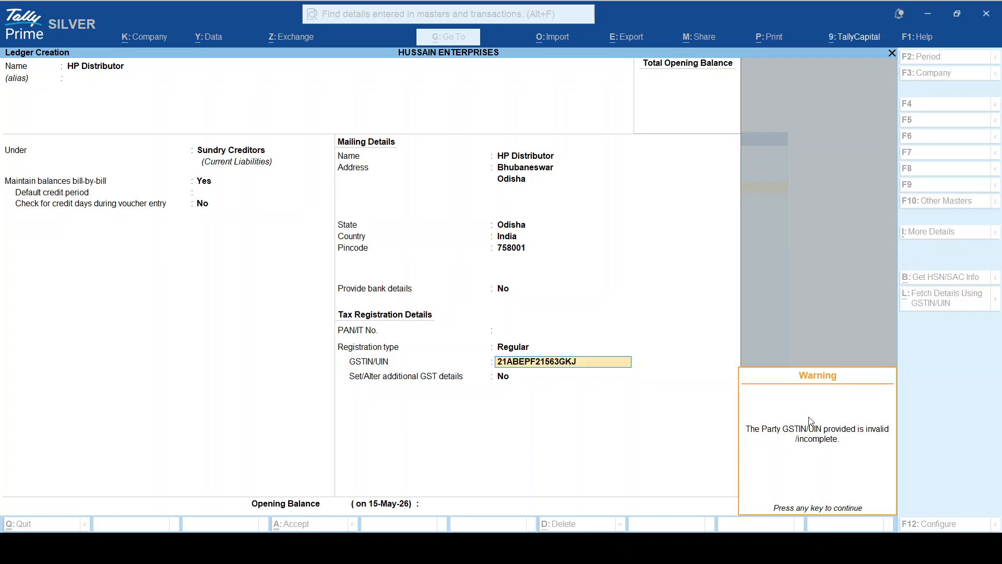
key("Return")
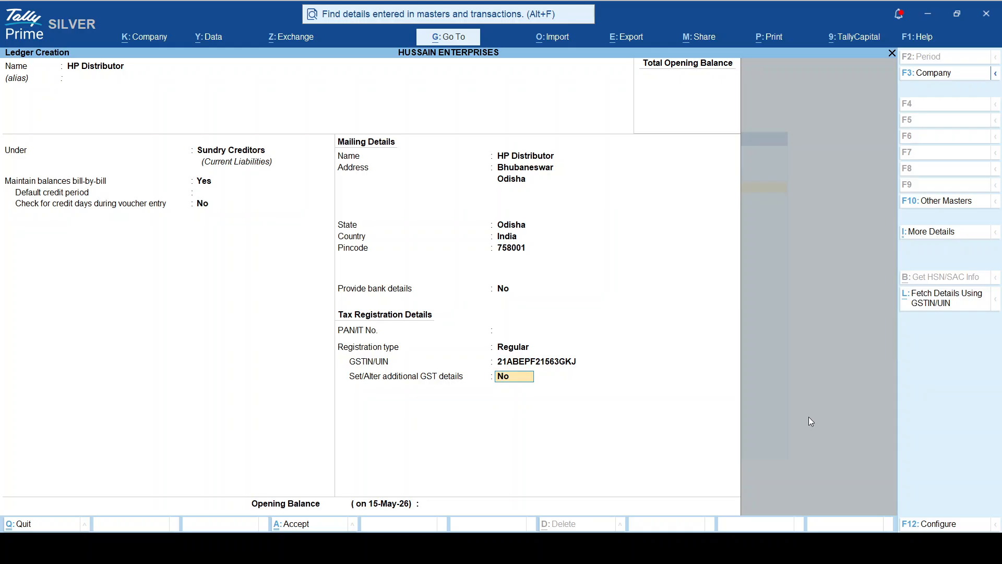
- Keep additional GST details at No, leave the opening balance blank and save the HP Distributor ledger
key("Return")
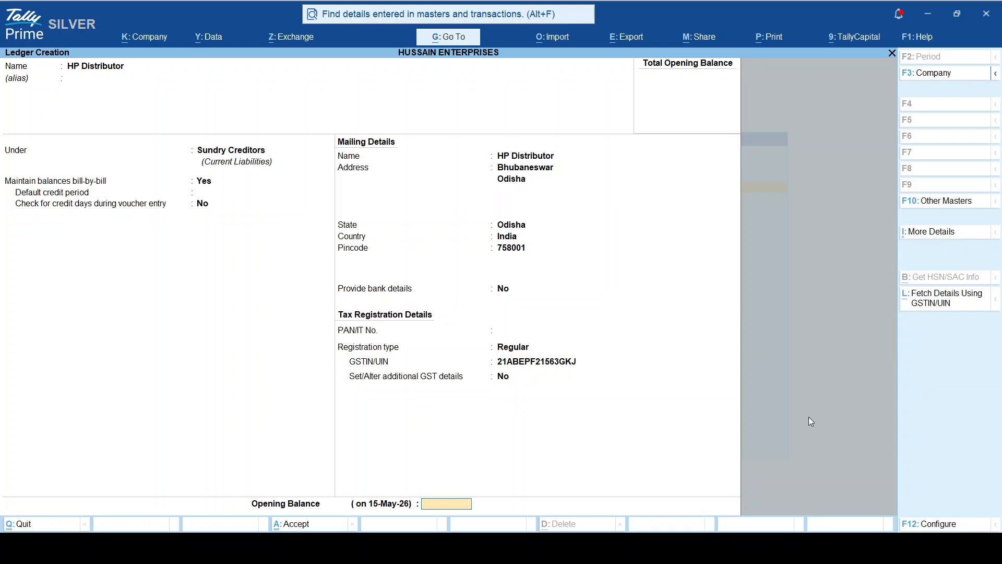
key("Return")
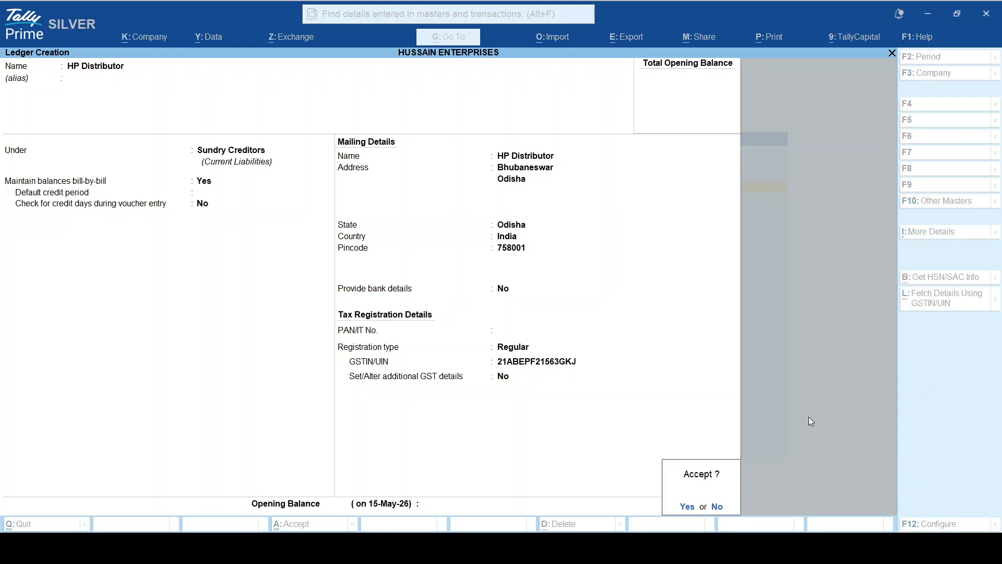
key("Return")
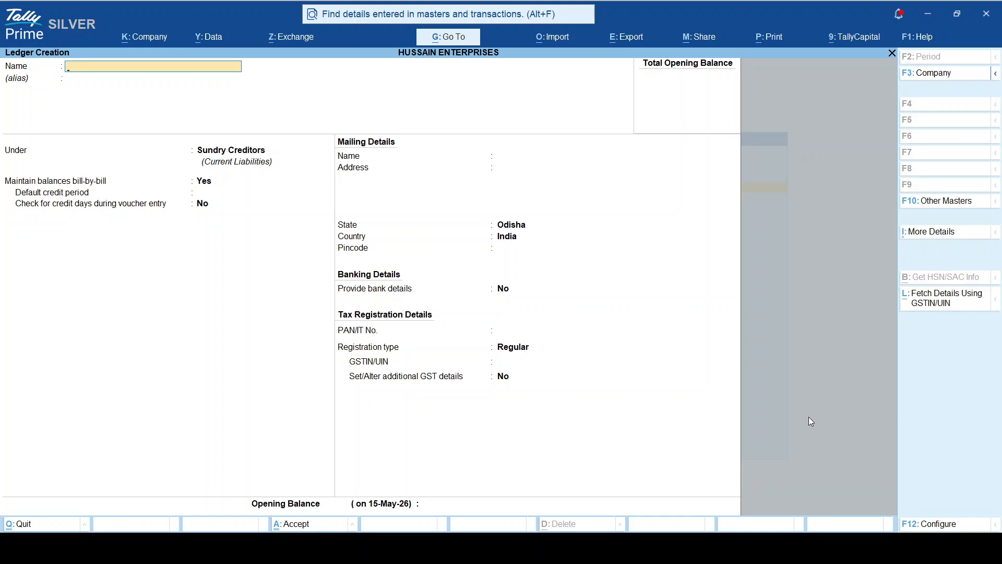
- Name a new ledger Dell Distribution under Sundry Creditors, keeping bill-by-bill balances at Yes and the credit settings at their defaults
type("Dell distribution")
key("Return")
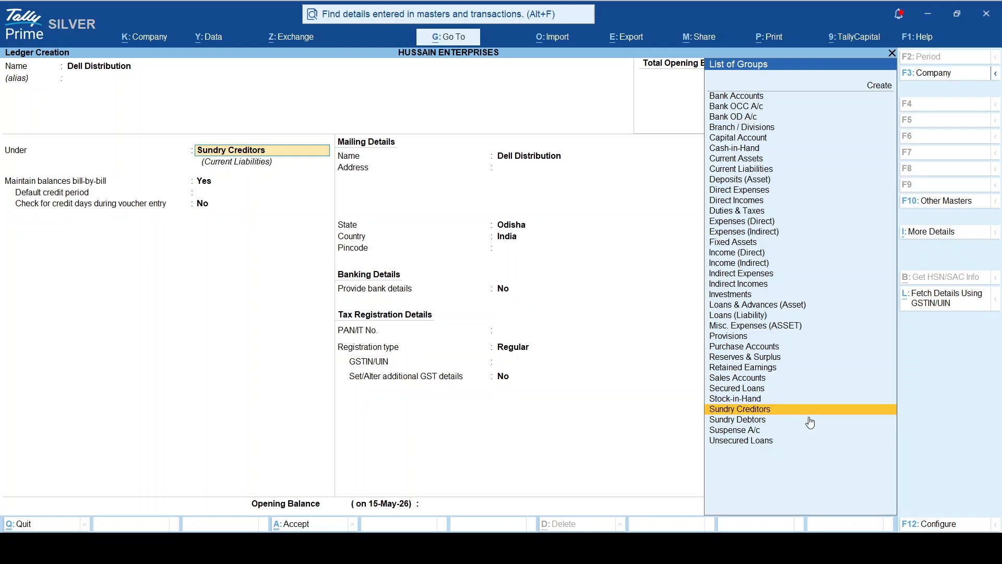
key("Return")
key("Return")
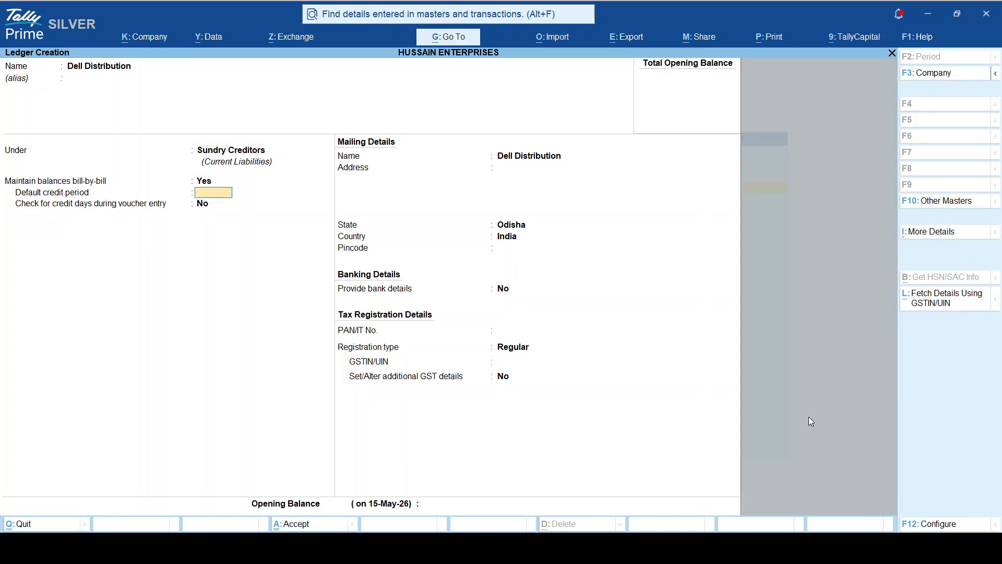
key("Return")
key("Return")
- Fill in Dell Distribution's mailing address and pincode, keeping Odisha as the state
key("Return")
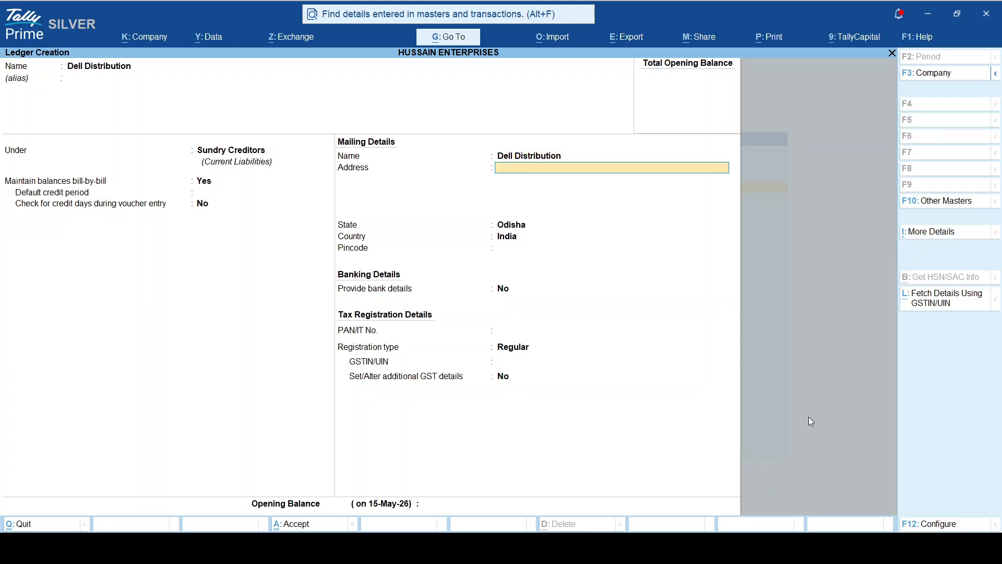
type("Bhubaneswar")
key("Return")
key("Return")
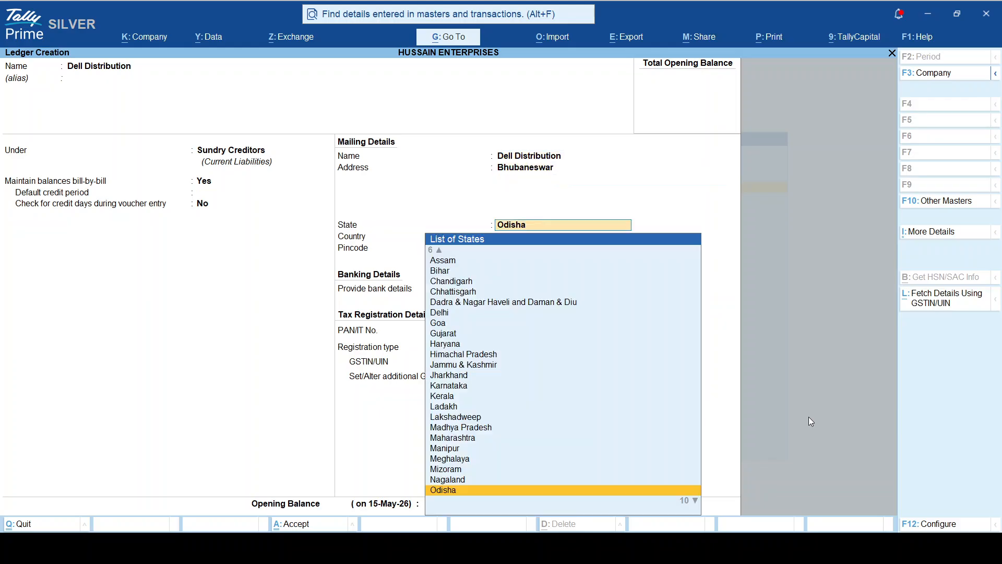
key("Return")
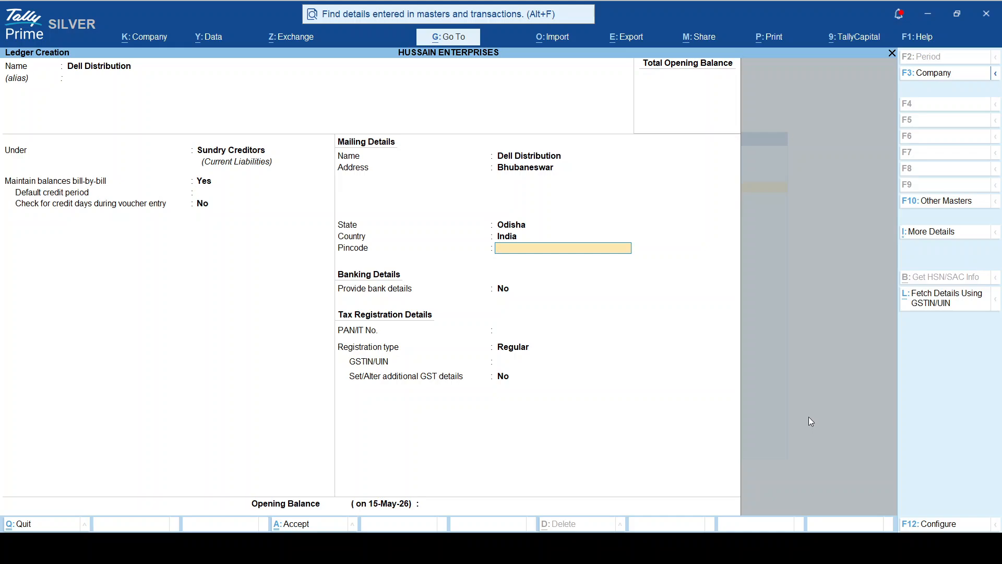
type("758031")
key("Return")
- Keep bank details at No, leave the PAN blank, and enter Dell Distribution's GSTIN with the Regular registration type
key("Return")
key("Return")
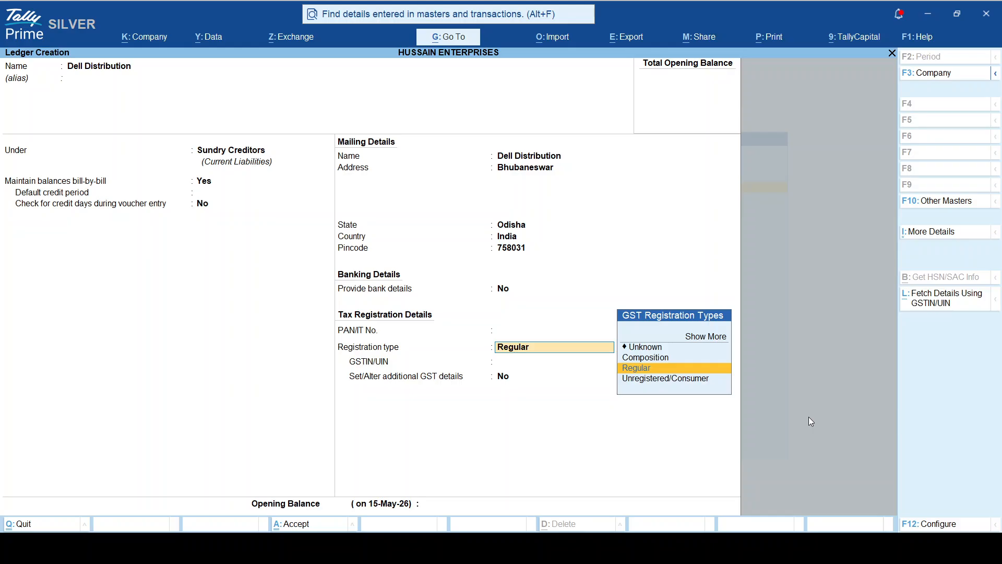
key("Return")
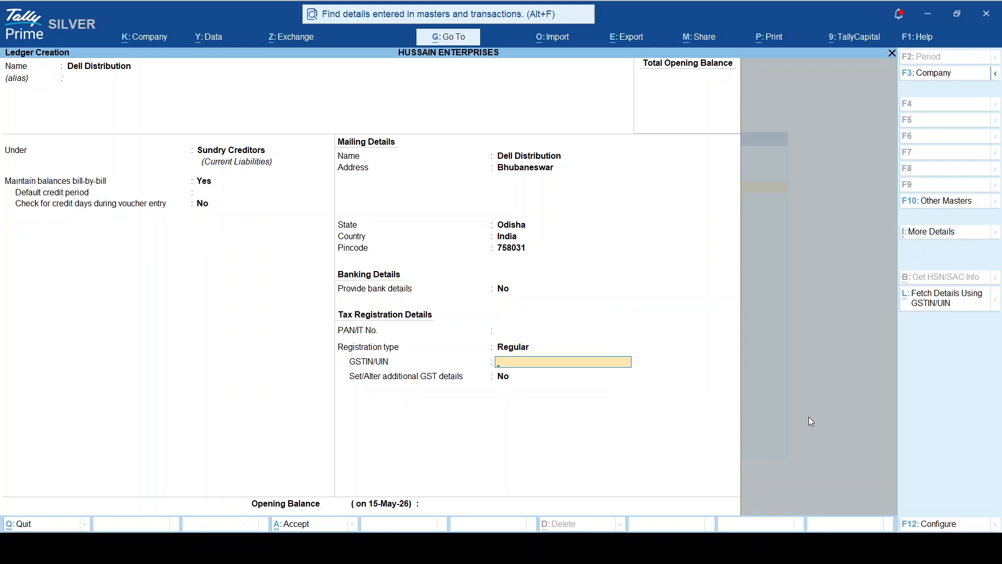
type("21AMDCG45631ZIO")
key("Return")
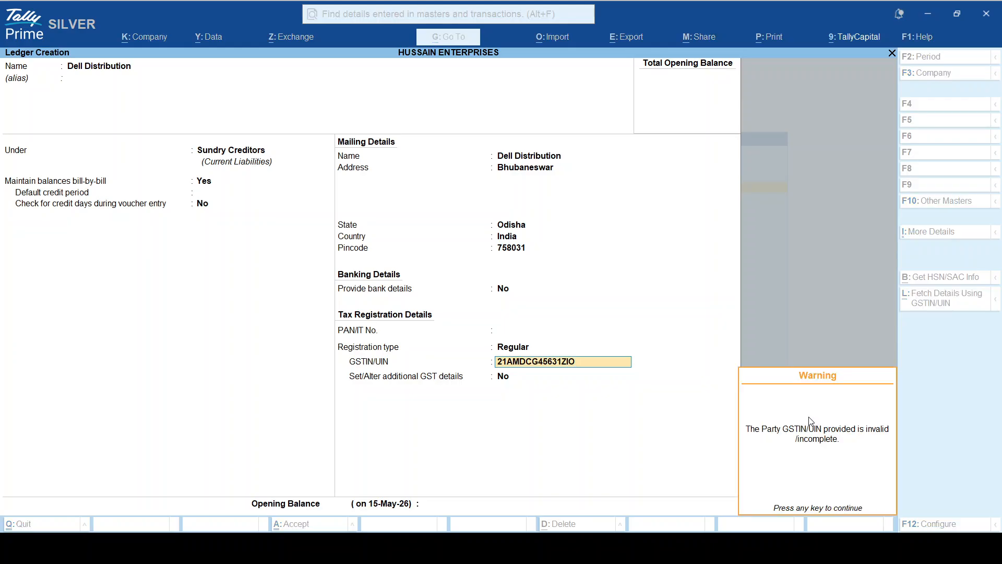
key("Return")
- Keep additional GST details at No, leave the opening balance blank and save the Dell Distribution ledger
key("Return")
key("Return")
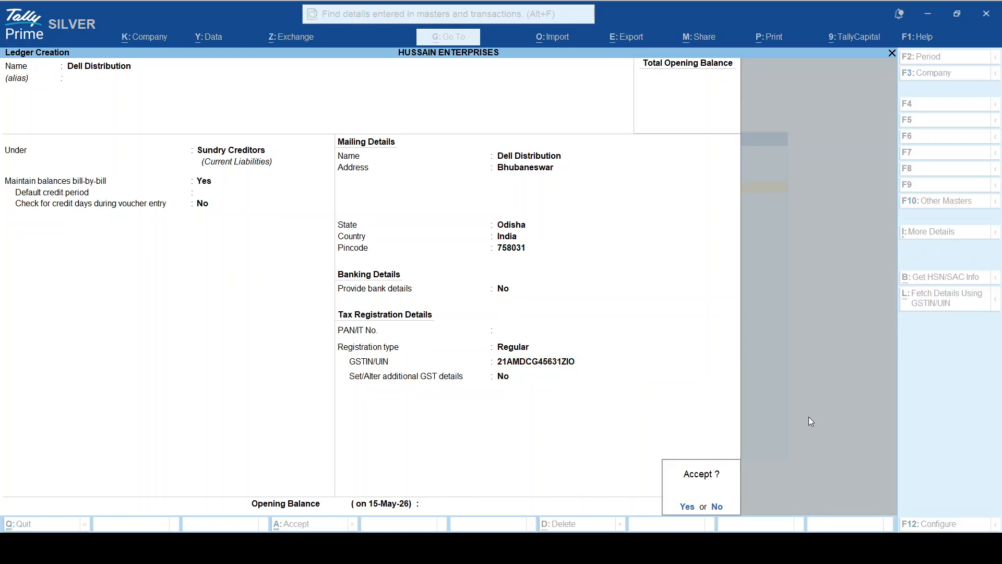
key("Return")
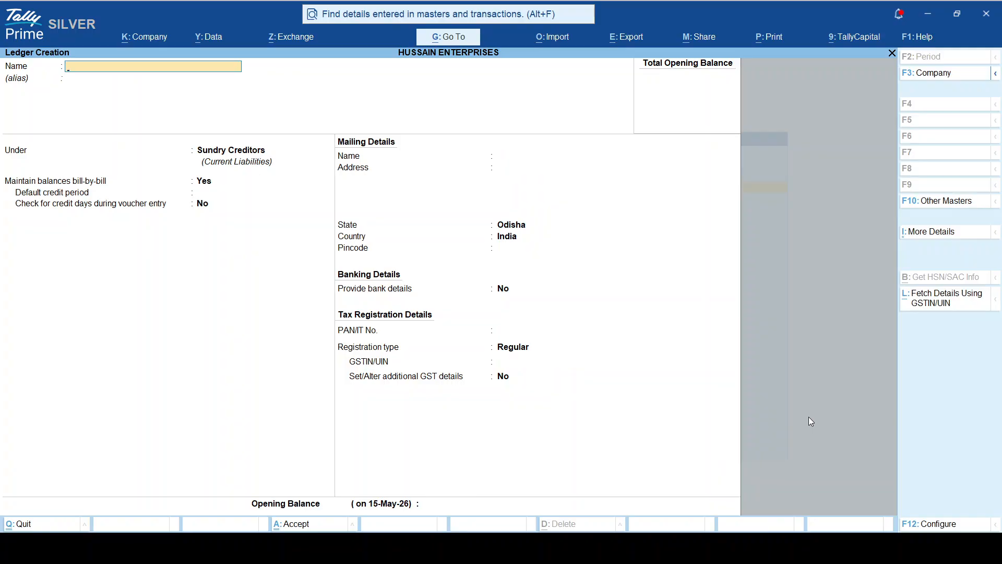
- Leave ledger creation and return to the Gateway of Tally
key("Escape")
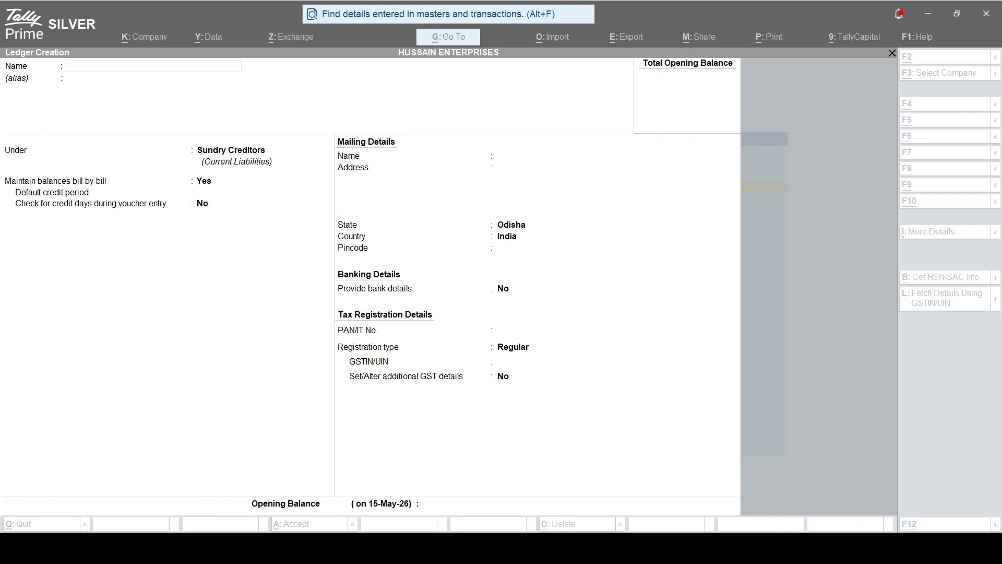
left_click(988, 401)
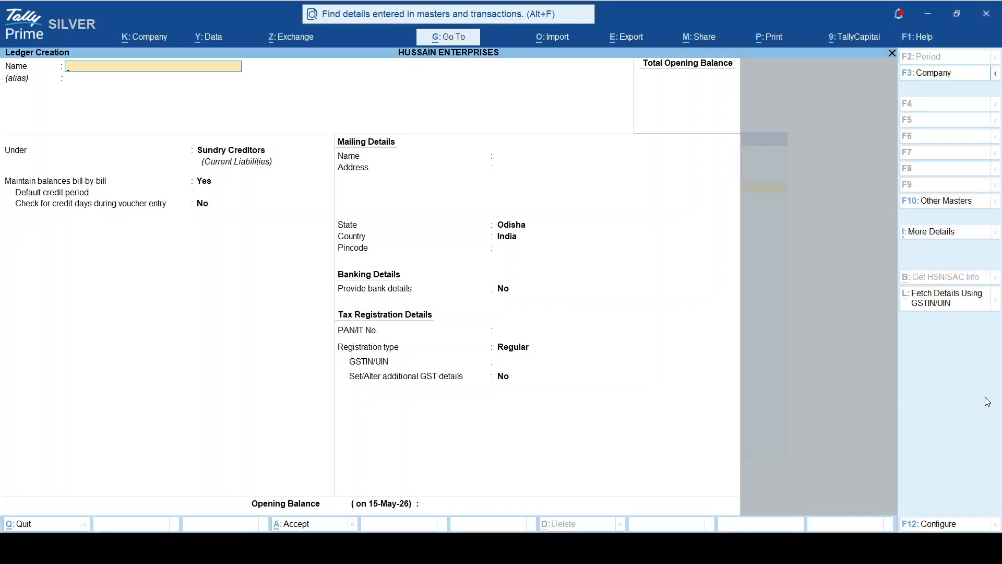
key("Escape")
key("Escape")
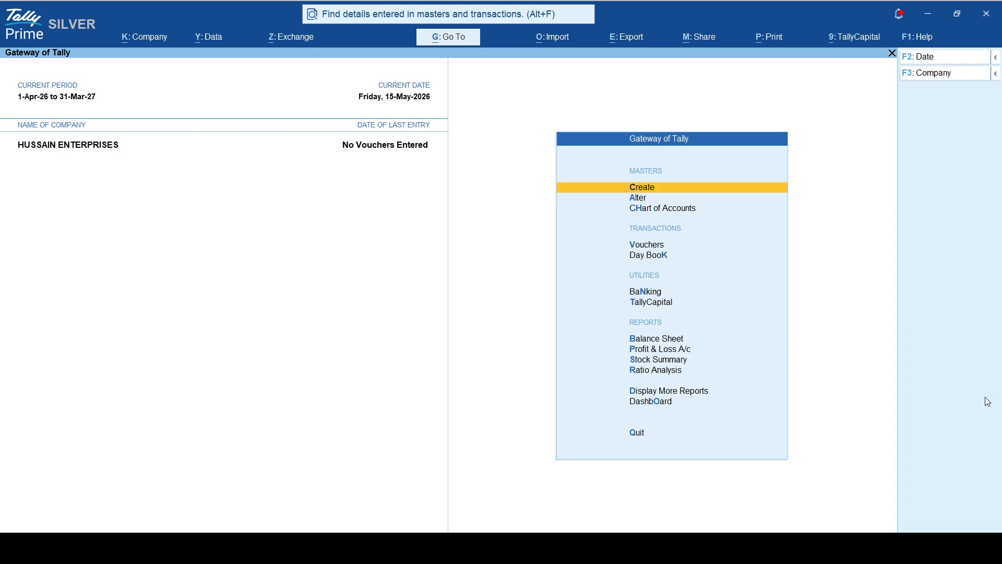
- Open the Ledger selection under Account Books in the additional reports
key("Up")
key("Up")
key("Up")
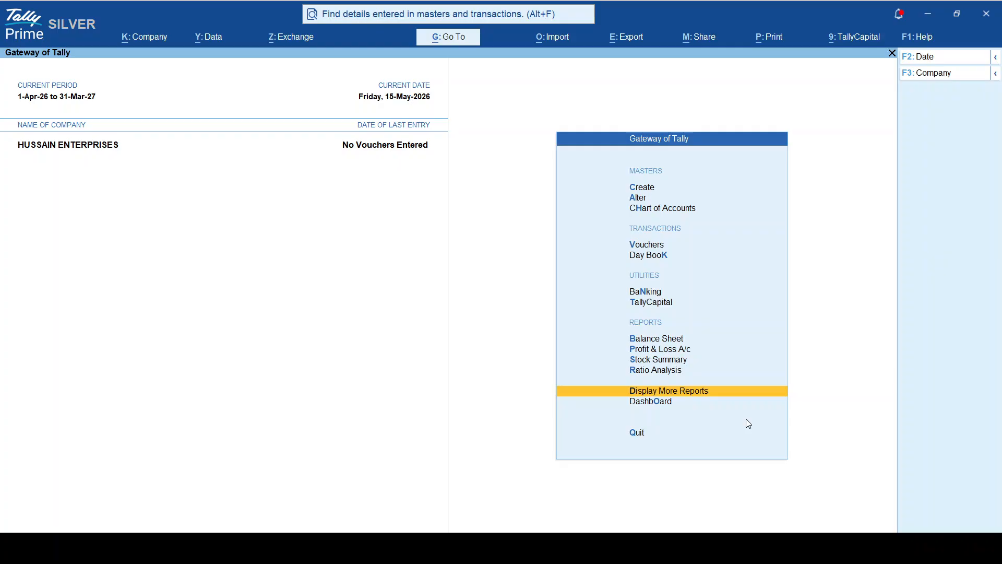
key("Return")
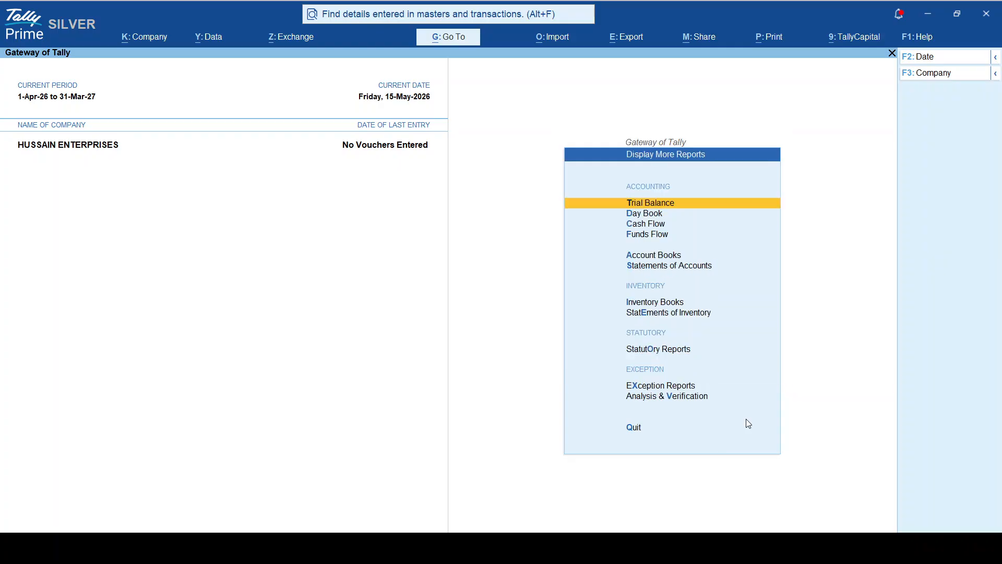
key("Down")
key("Down")
key("Down")
key("Down")
key("Return")
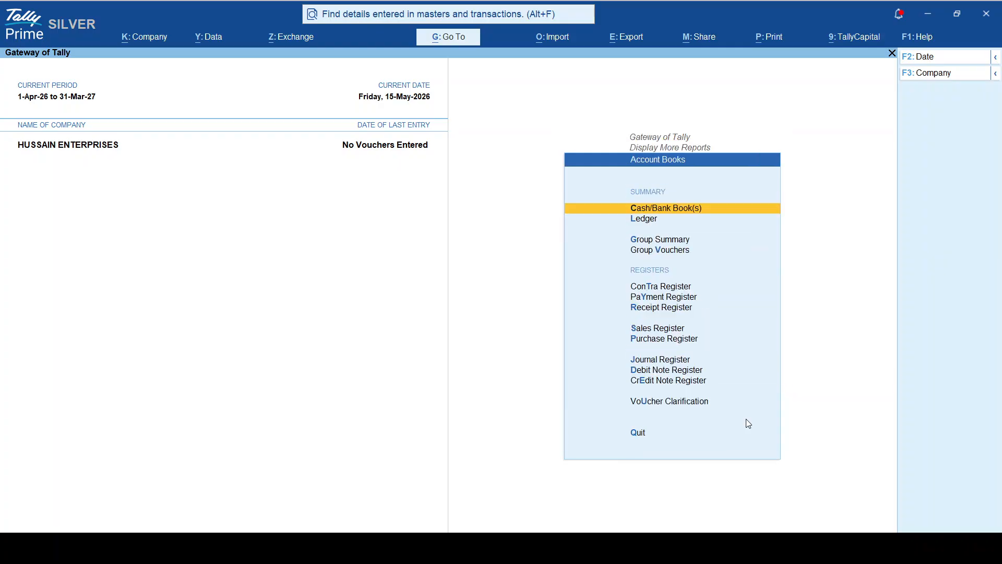
key("Down")
key("Return")
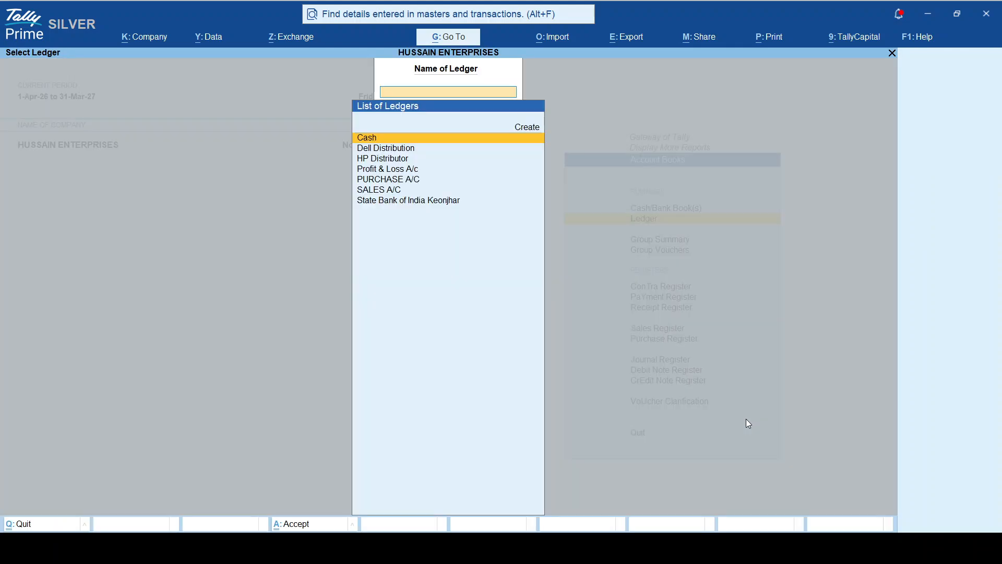
- Examine the list of ledgers for the newly created Dell Distribution and HP Distributor accounts
key("Down")
key("Down")
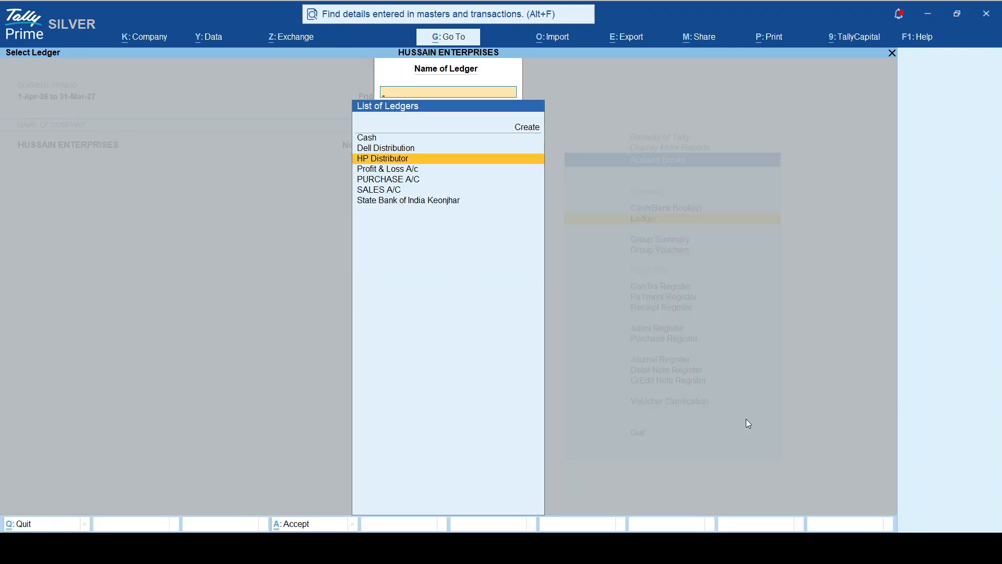
key("Up")
key("Up")
key("Down")
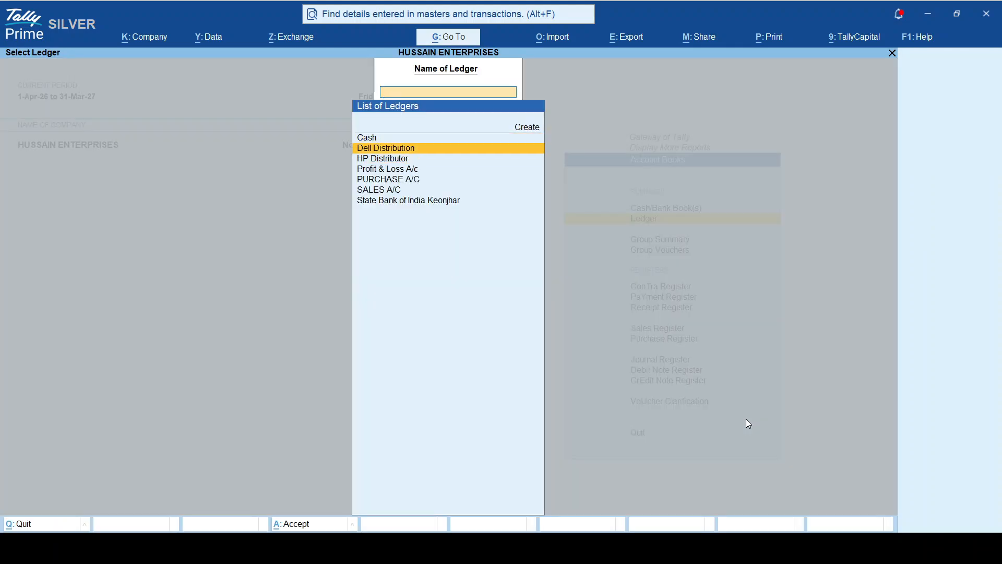
key("Up")
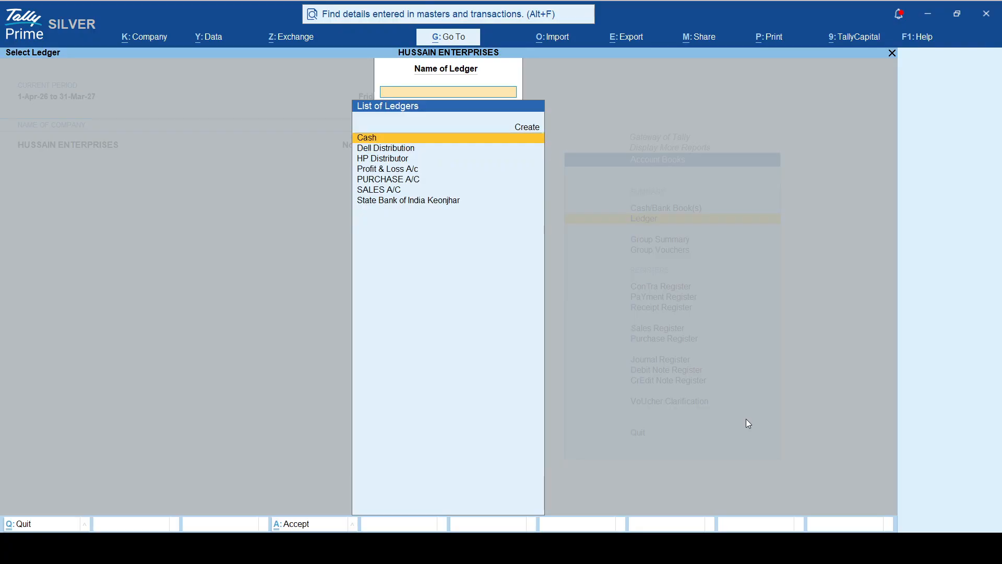
key("Down")
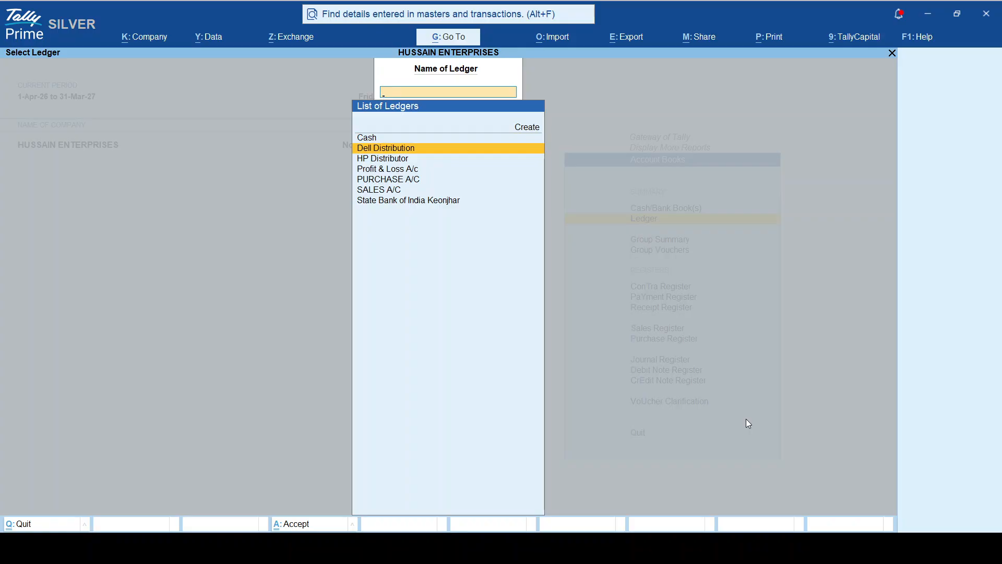
- Examine the party, profit and loss, purchase, sales, bank and cash ledgers in the list of ledgers
key("Down")
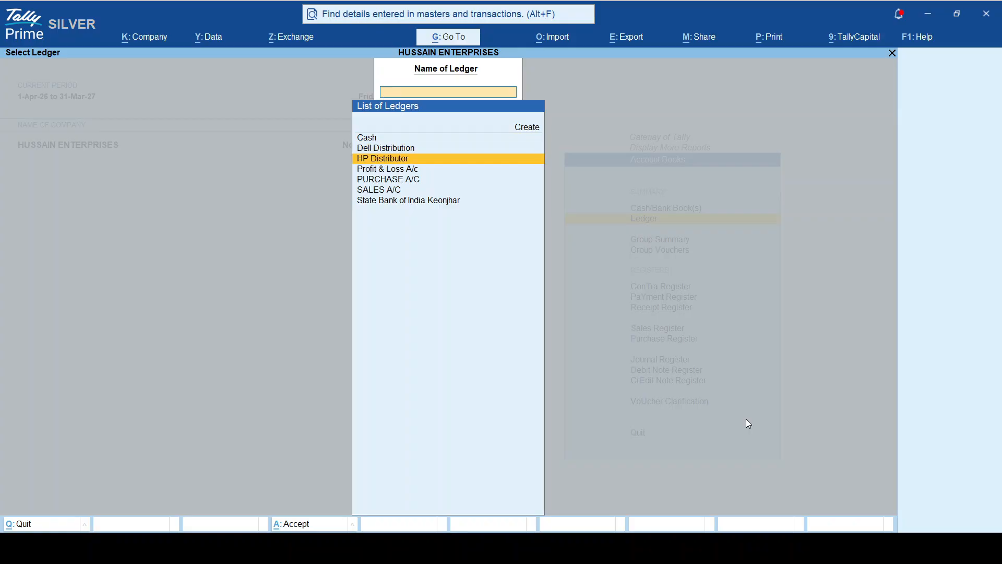
key("Down")
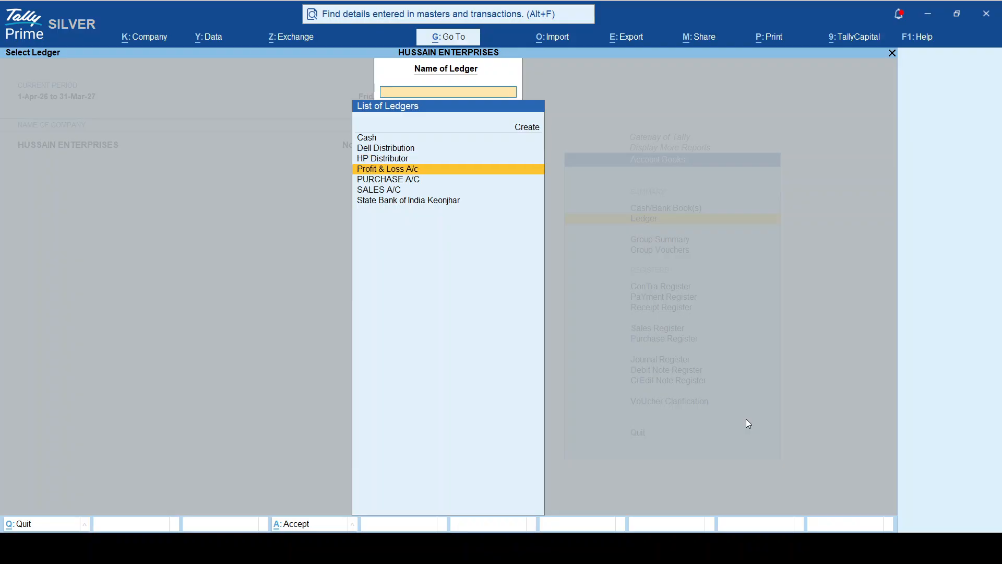
key("Down")
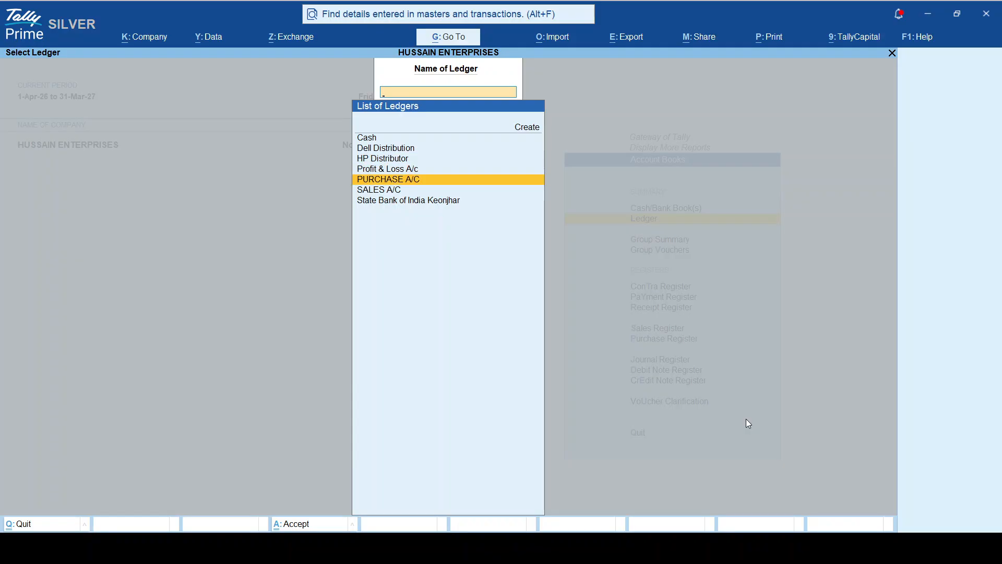
key("Down")
key("Down")
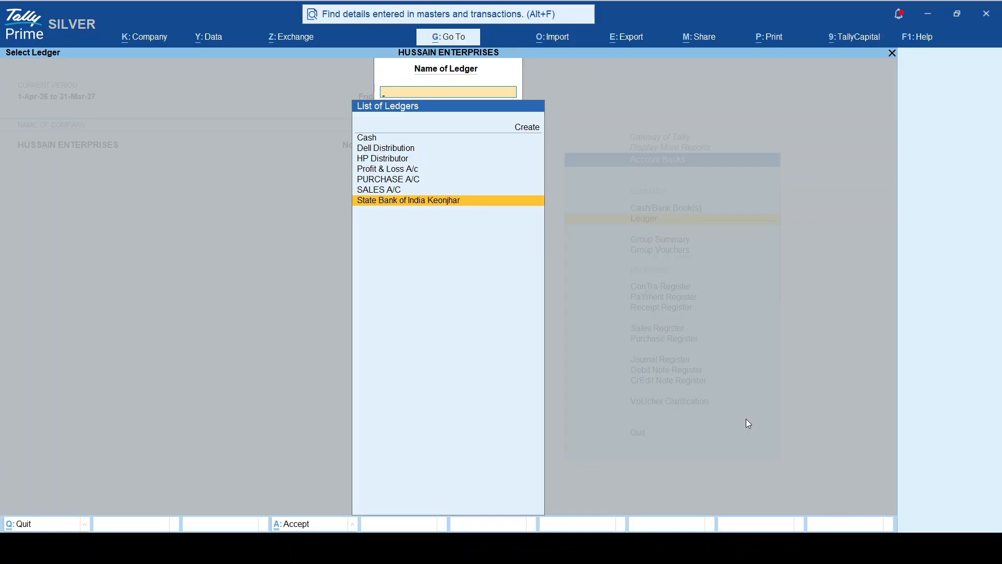
key("Up")
key("Up")
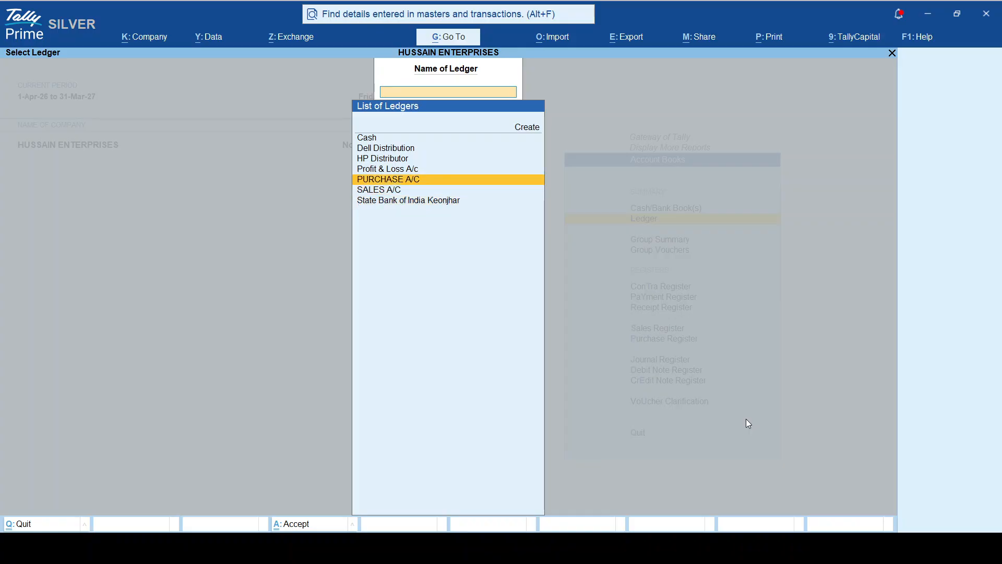
key("Down")
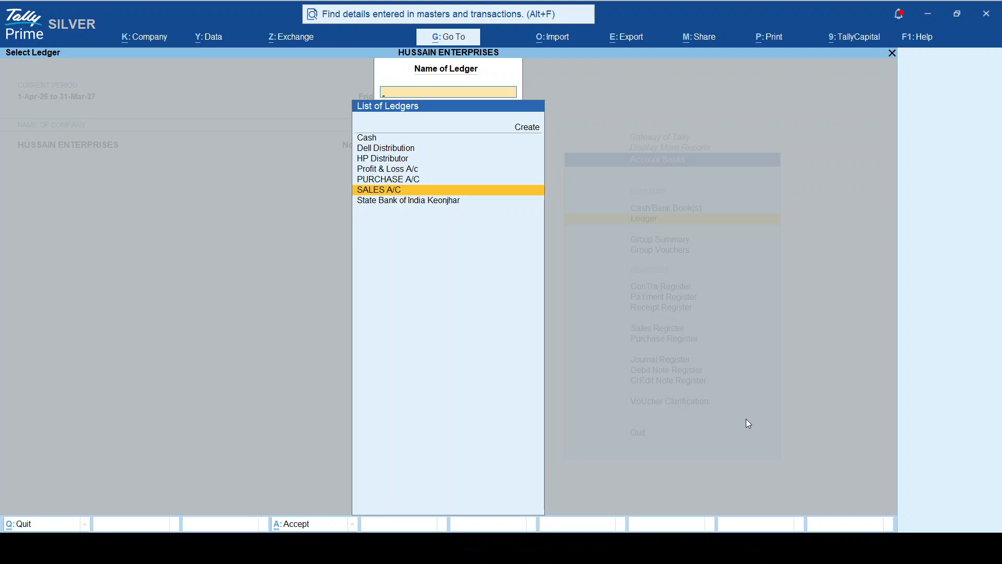
key("Up")
key("Up")
key("Up")
key("Up")
key("Up")
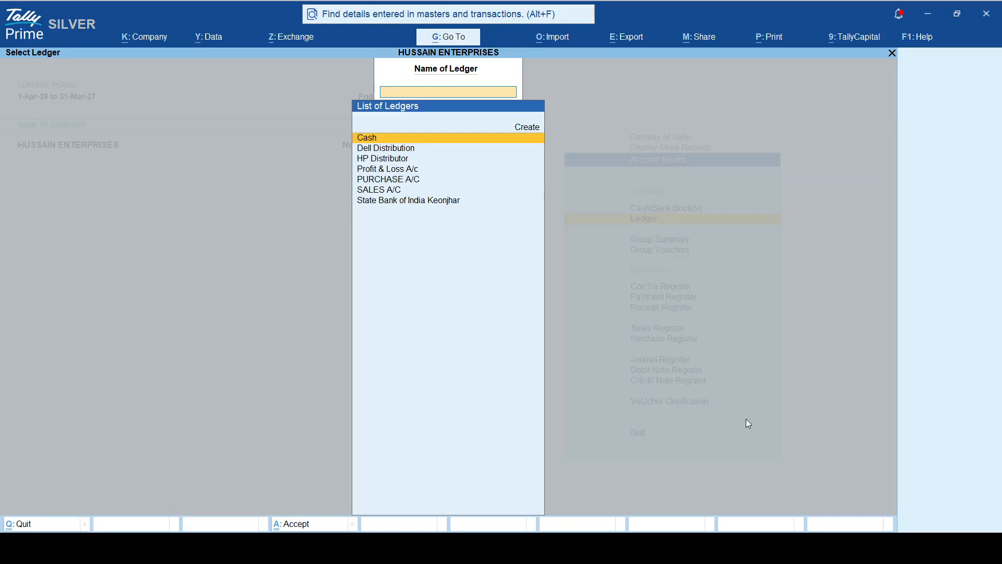
key("Down")
key("Down")
key("Down")
key("Down")
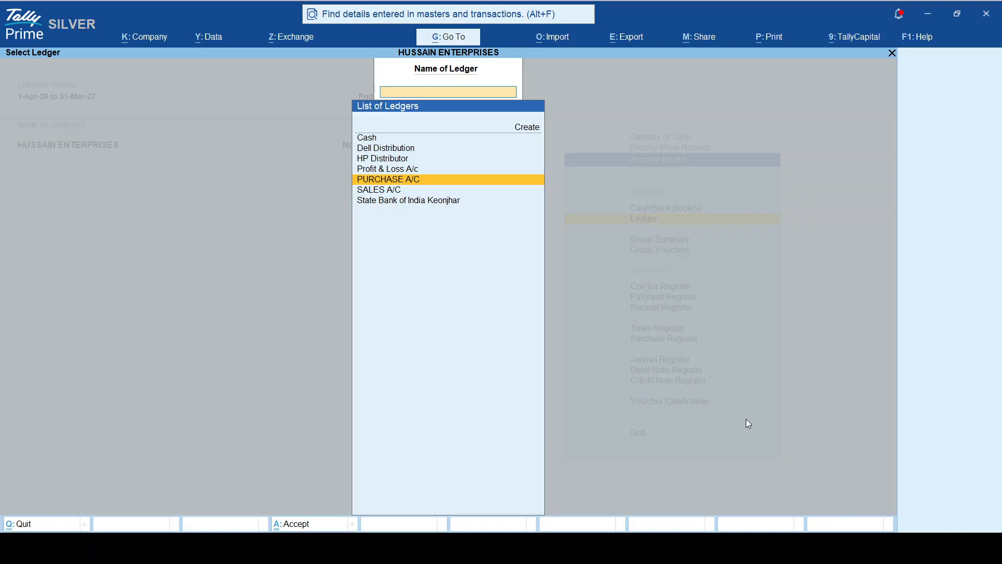
key("Up")
key("Up")
key("Up")
key("Up")
key("Up")
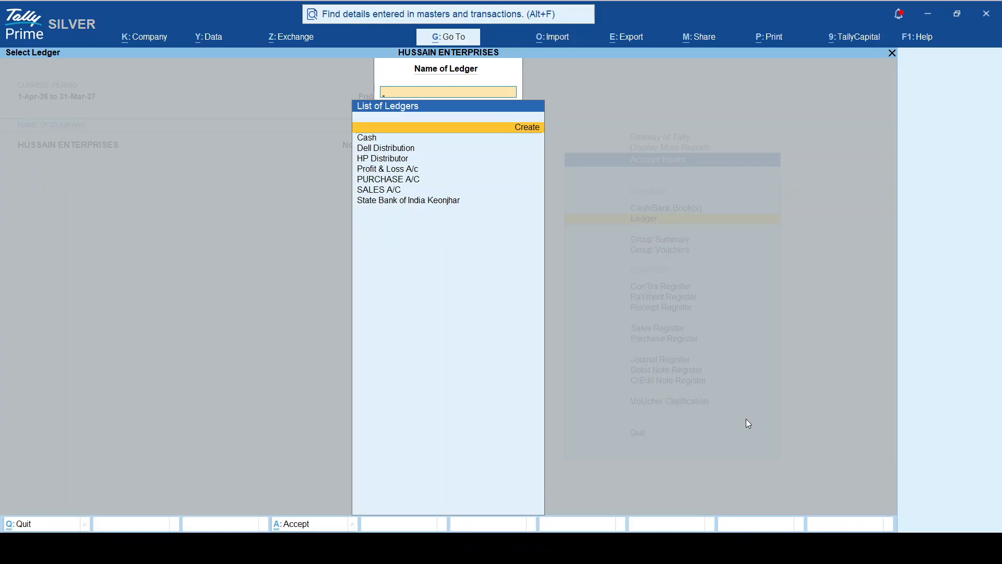
key("Return")
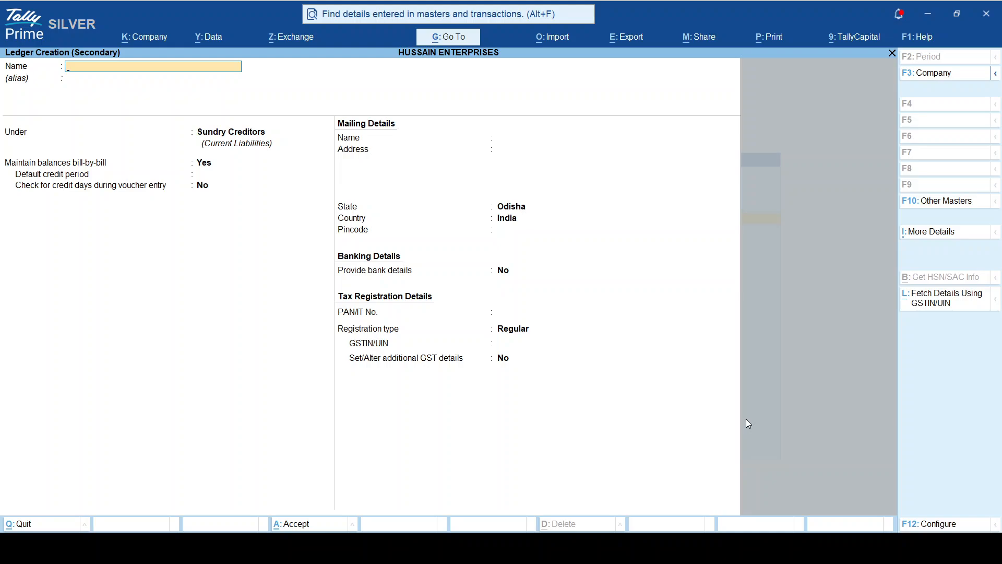
- Leave the ledger selection and return to the Gateway of Tally
key("Escape")
key("Escape")
key("Escape")
key("Escape")
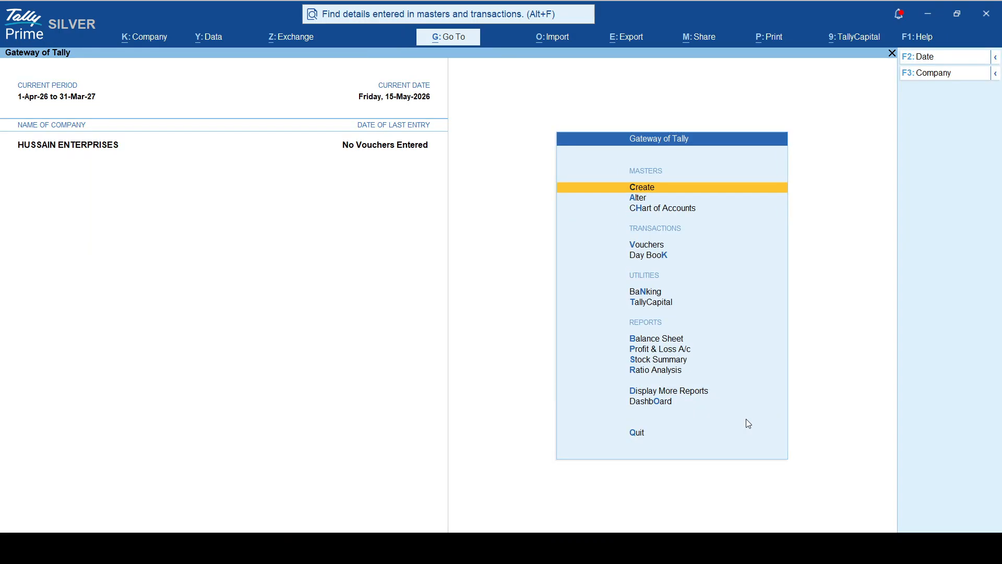
- Start a new ledger master named Global Marketing with no alias
key("Return")
key("Down")
key("Return")
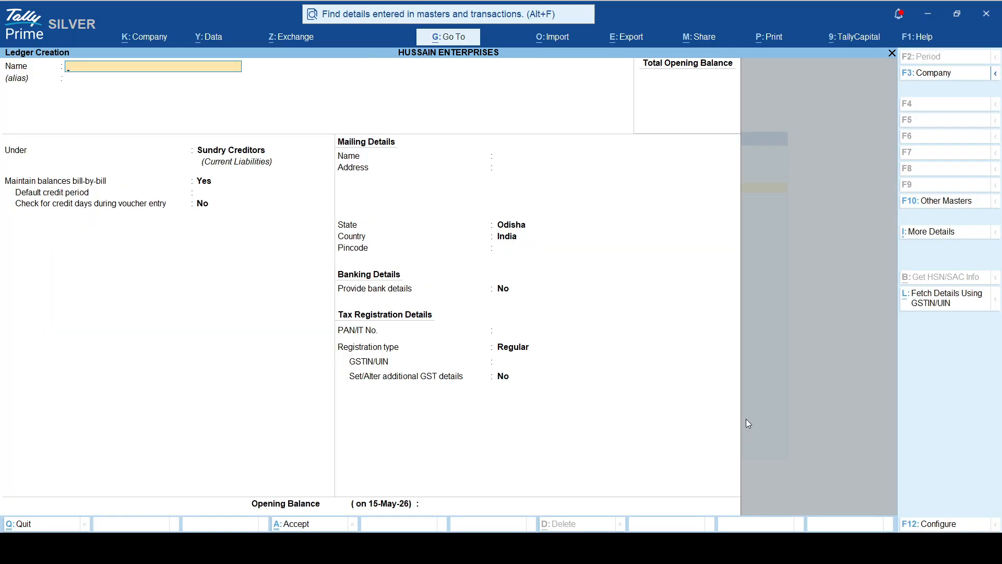
type("Global Marketing")
key("Return")
key("Return")
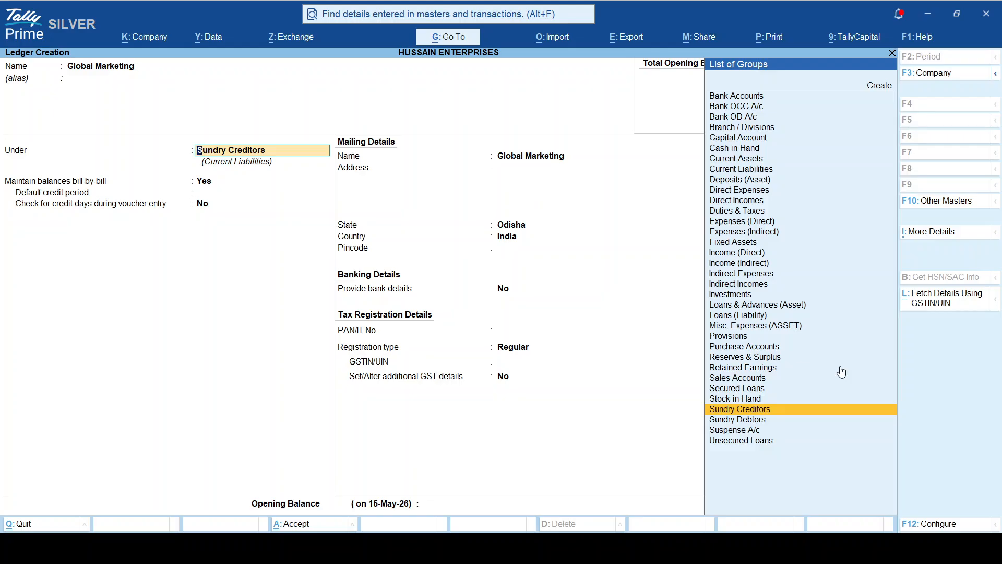
- Place Global Marketing under Sundry Debtors, keeping bill-by-bill balances at Yes, the default credit period blank and the credit days check at No
key("Down")
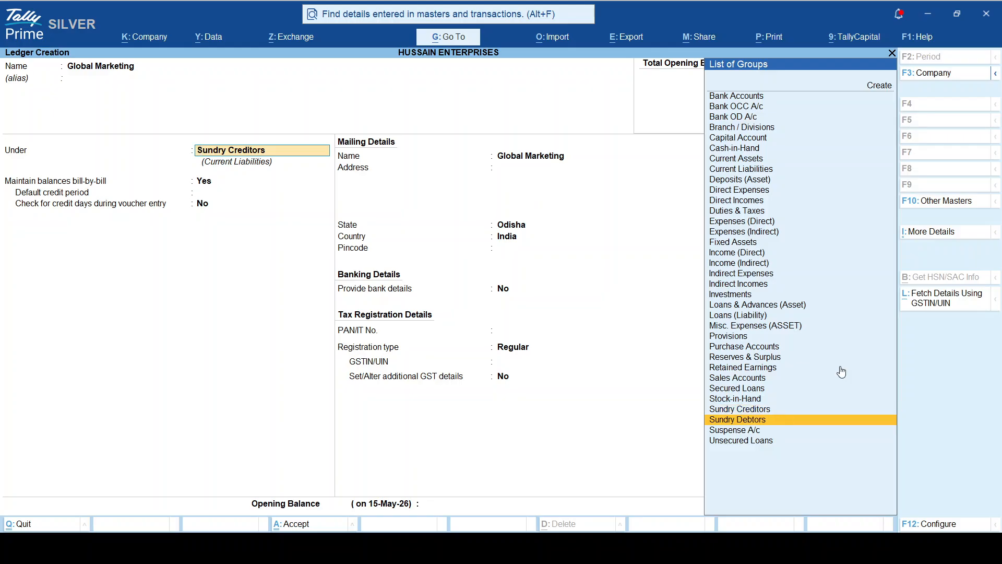
key("BackSpace")
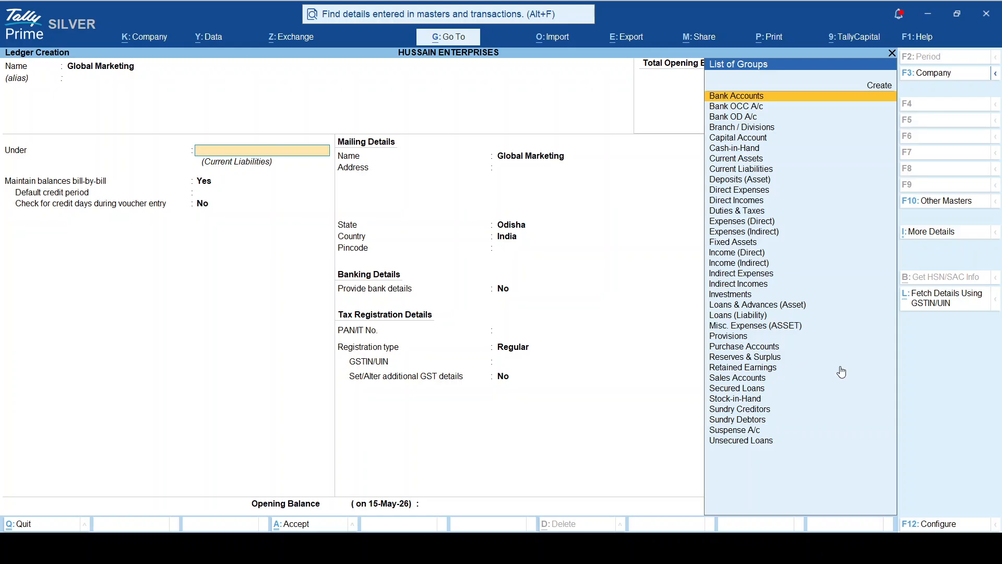
type("Deb")
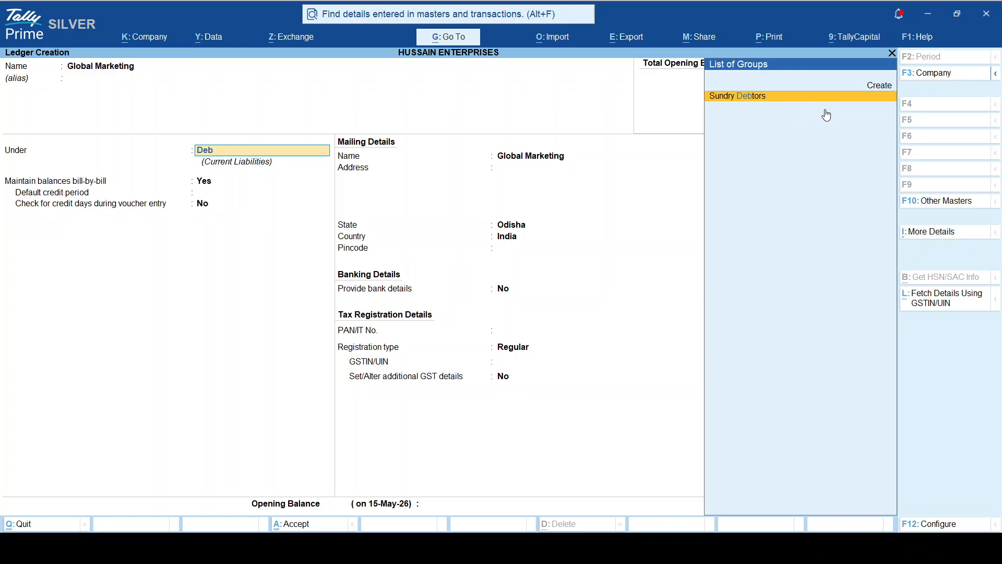
key("Return")
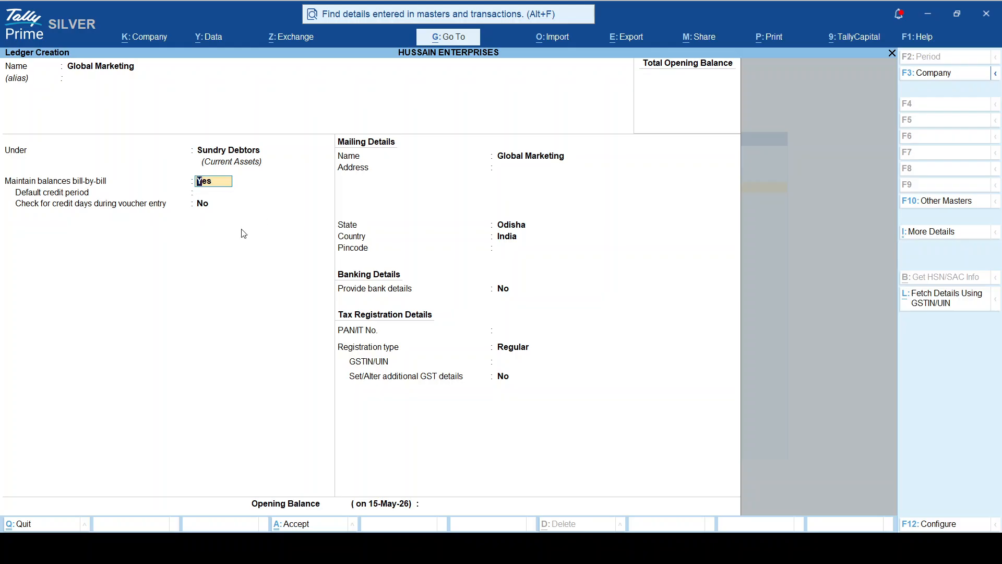
key("Return")
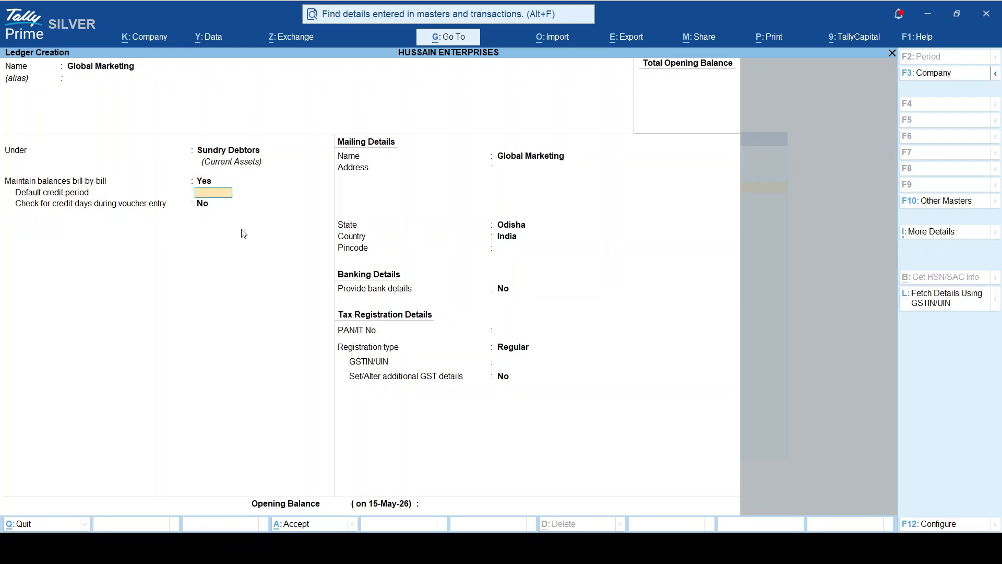
key("Return")
key("Return")
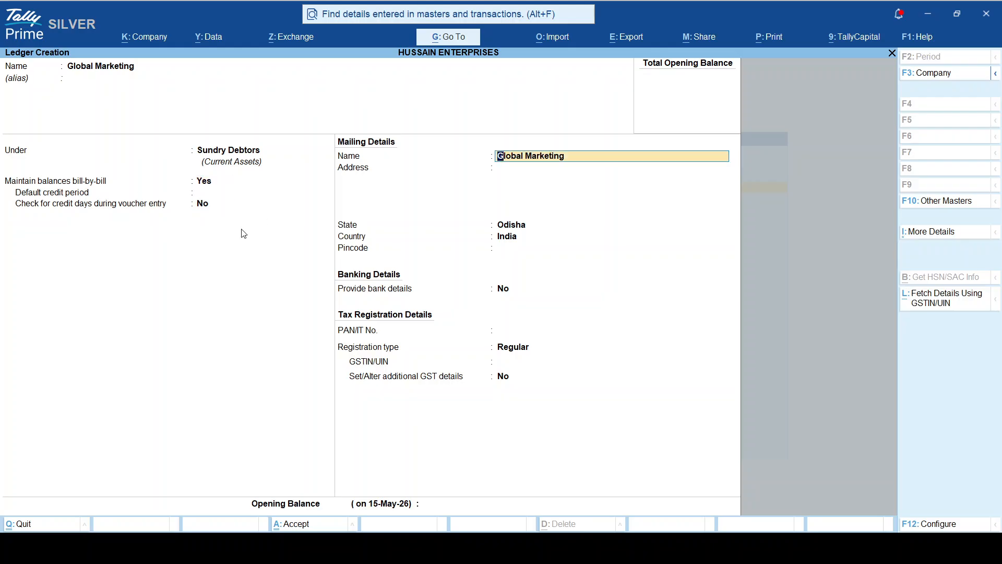
- Keep Global Marketing as the mailing name and enter the party's two-line mailing address
key("Return")
type("Keonjhar")
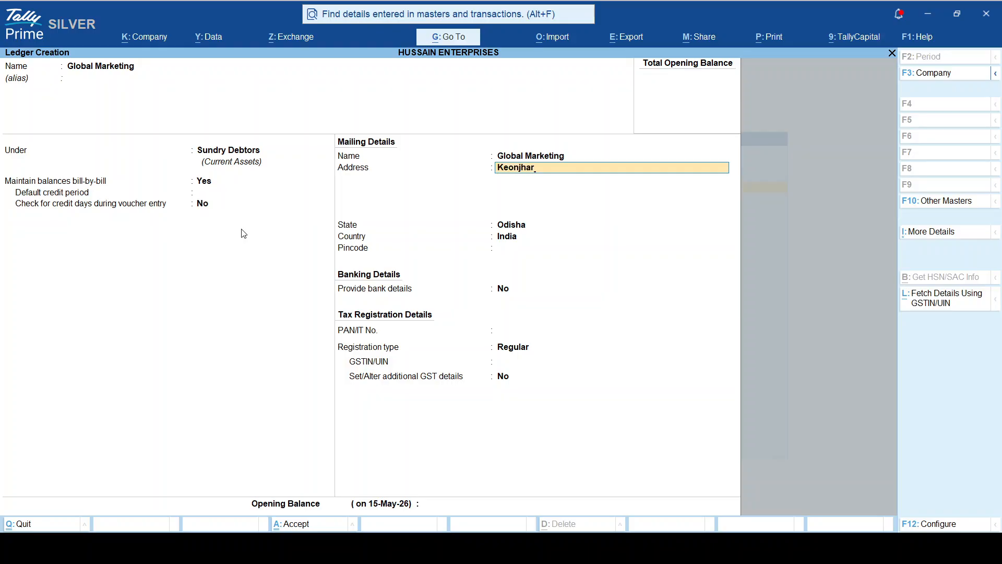
key("Return")
type("Near Serajudding")
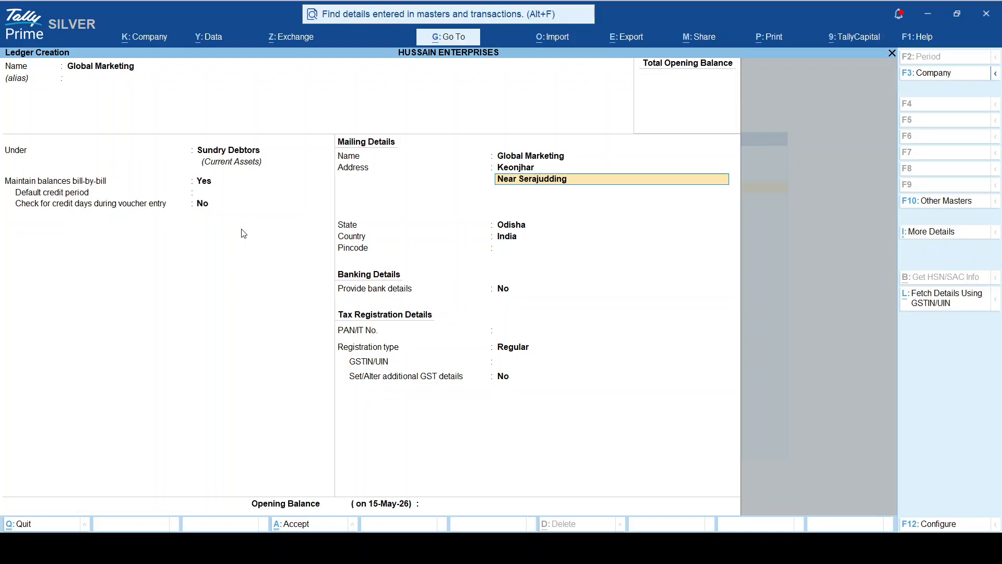
key("BackSpace")
type("Squres")
key("BackSpace")
key("Return")
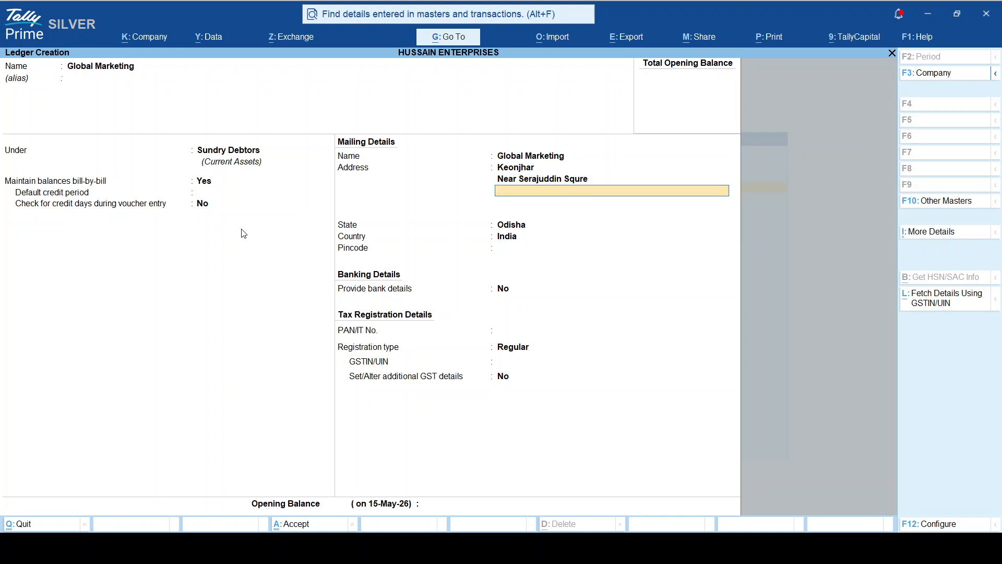
key("Return")
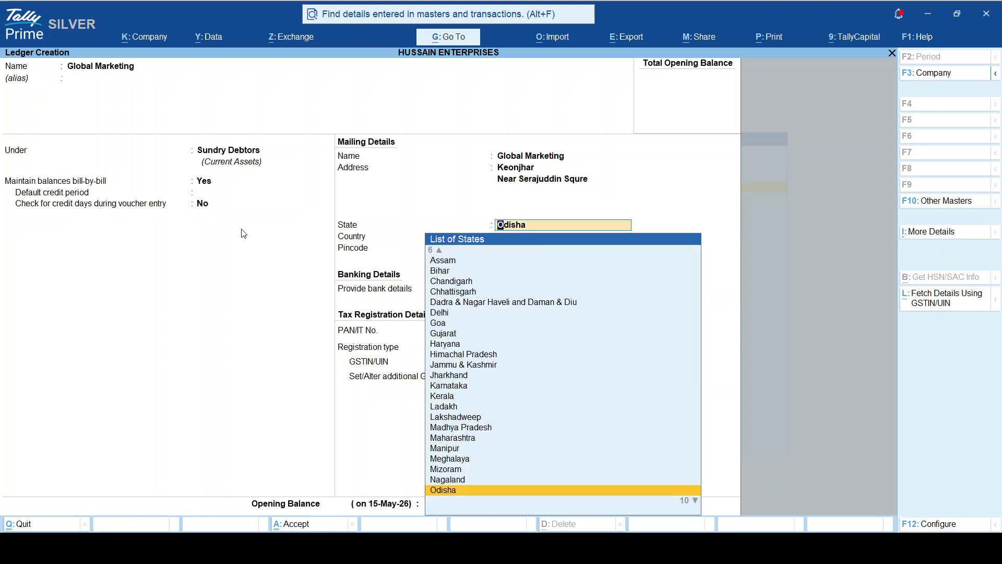
- Keep Odisha as the state, enter the party's pincode, and leave bank details at No and the PAN blank
key("Return")
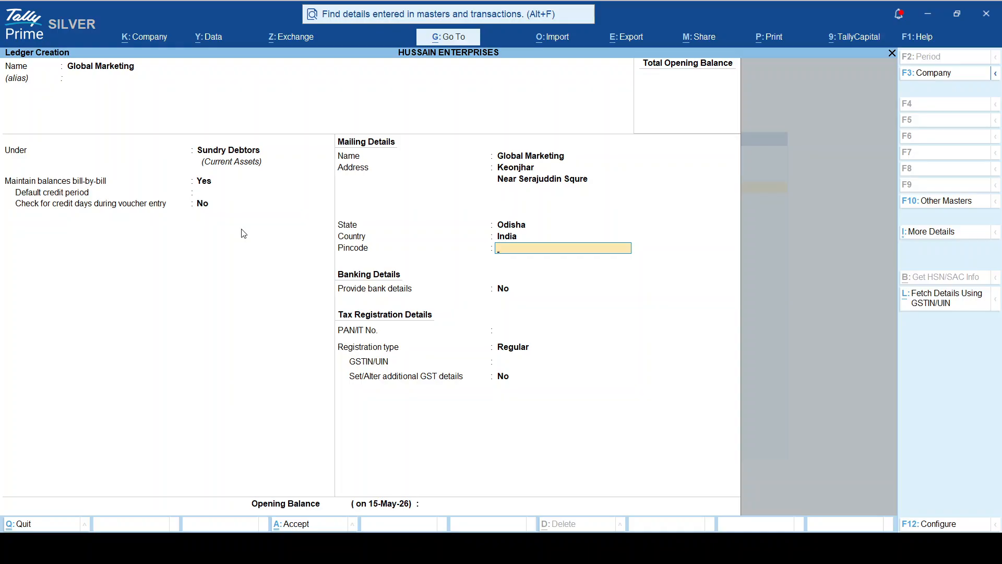
type("758031")
key("Return")
key("Return")
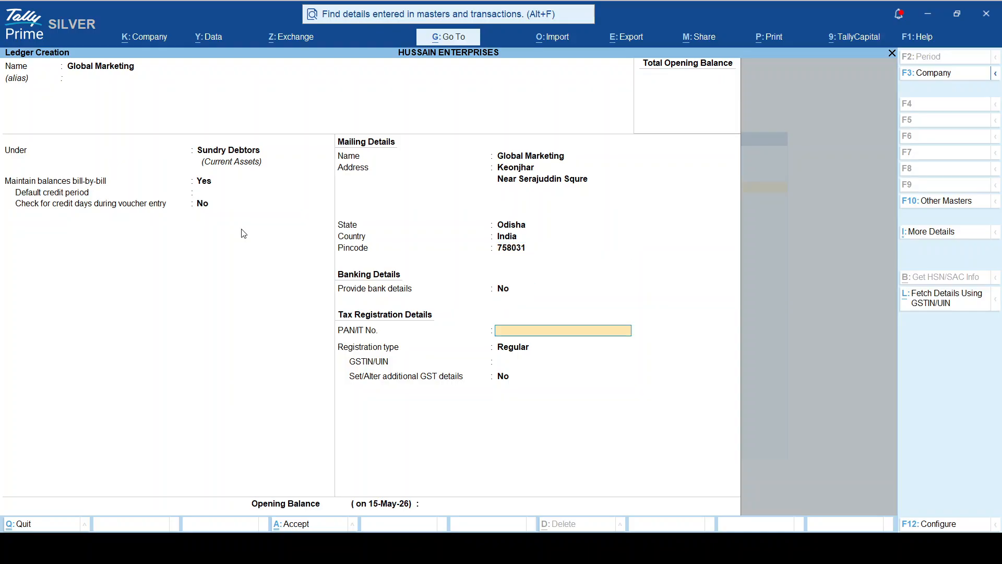
key("Return")
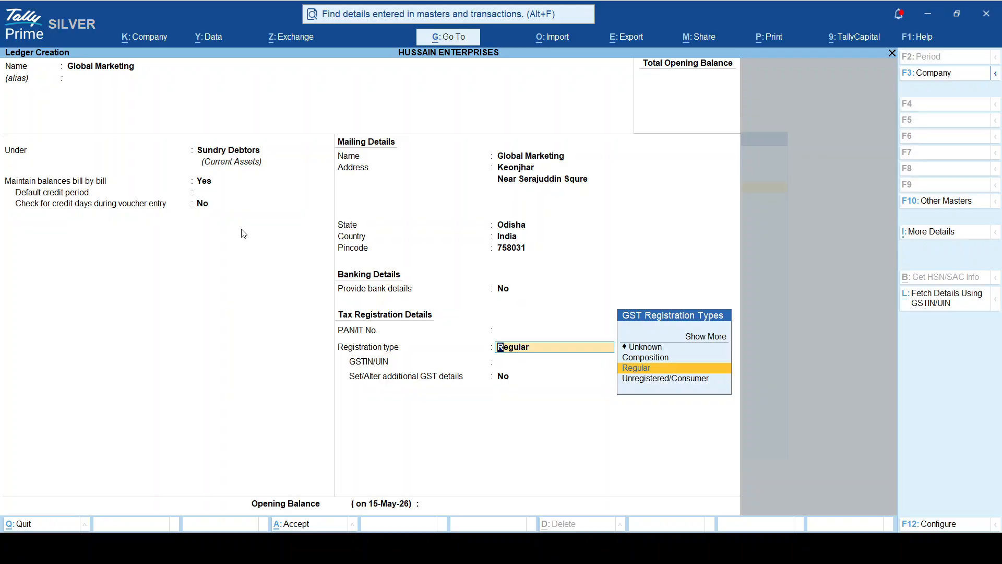
- Try Unregistered/Consumer as the party's GST registration type, and return to the registration type choice
key("Down")
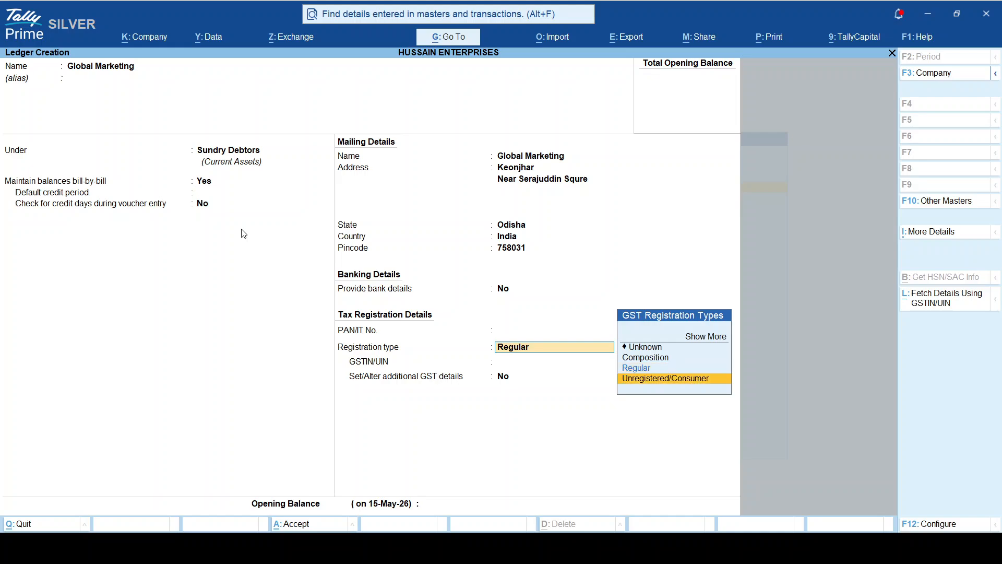
key("Return")
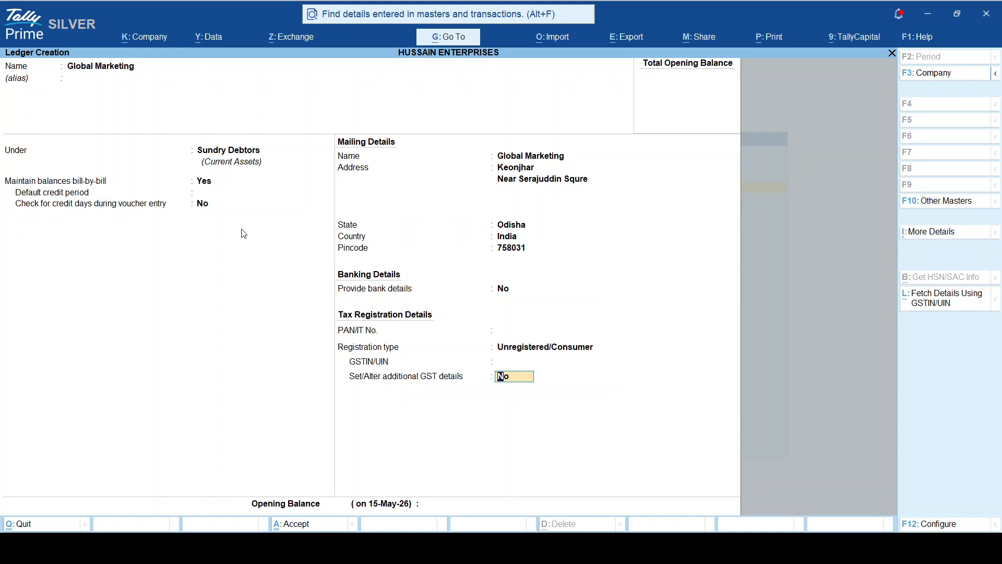
key("Up")
key("Up")
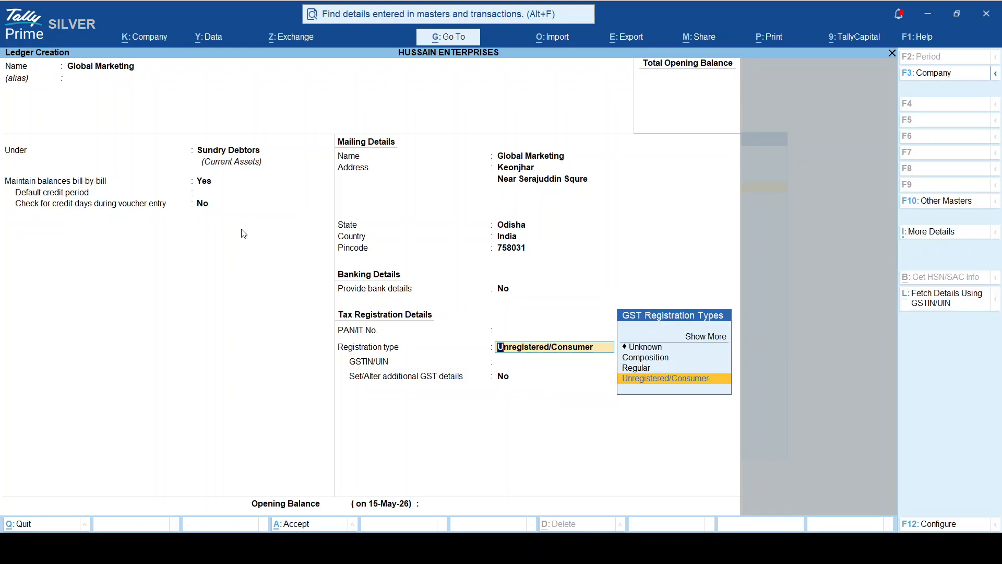
key("Up")
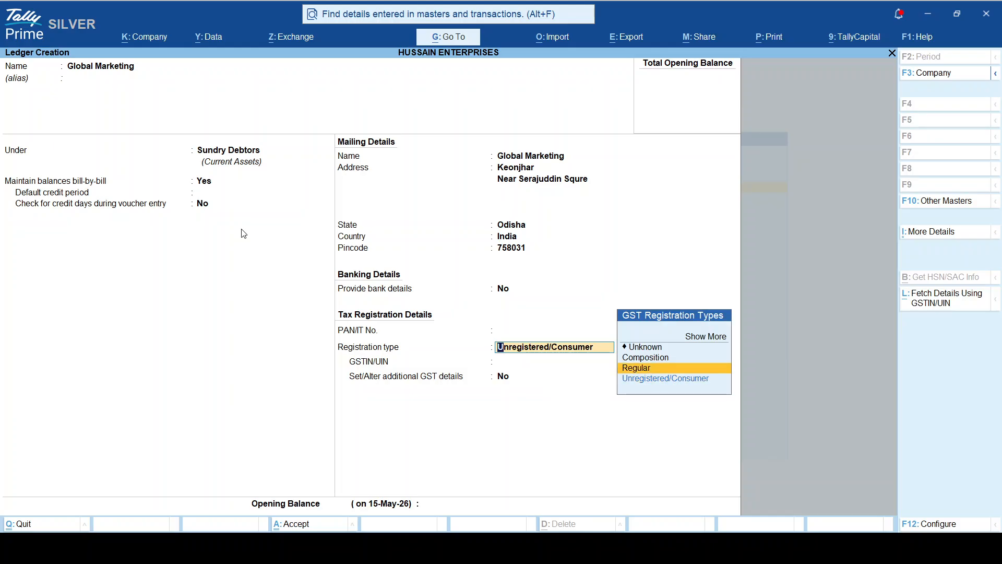
- Set the GST registration type to Regular and enter the party's GSTIN/UIN
key("Return")
type("21")
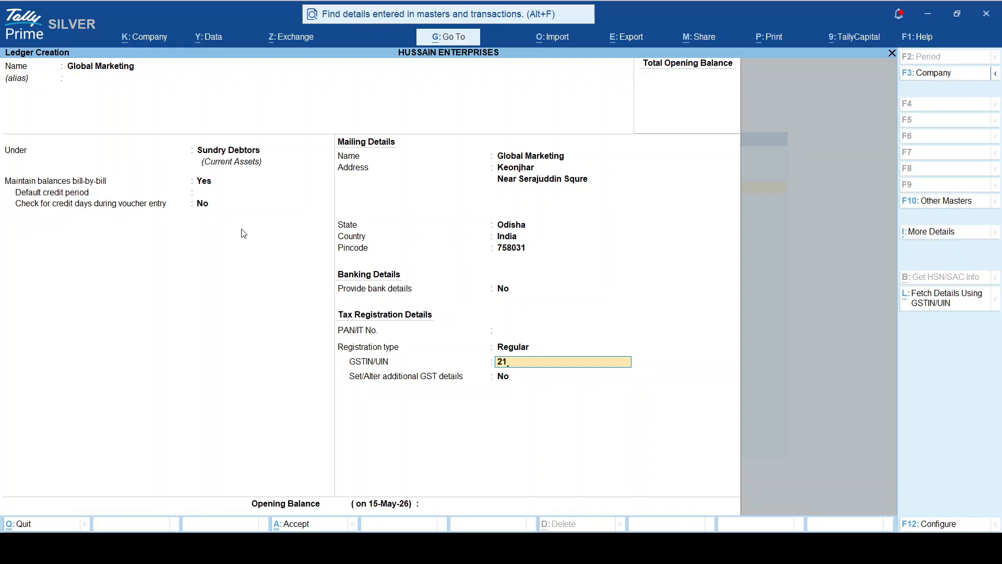
type("ABPILKJFKJOZI")
key("Return")
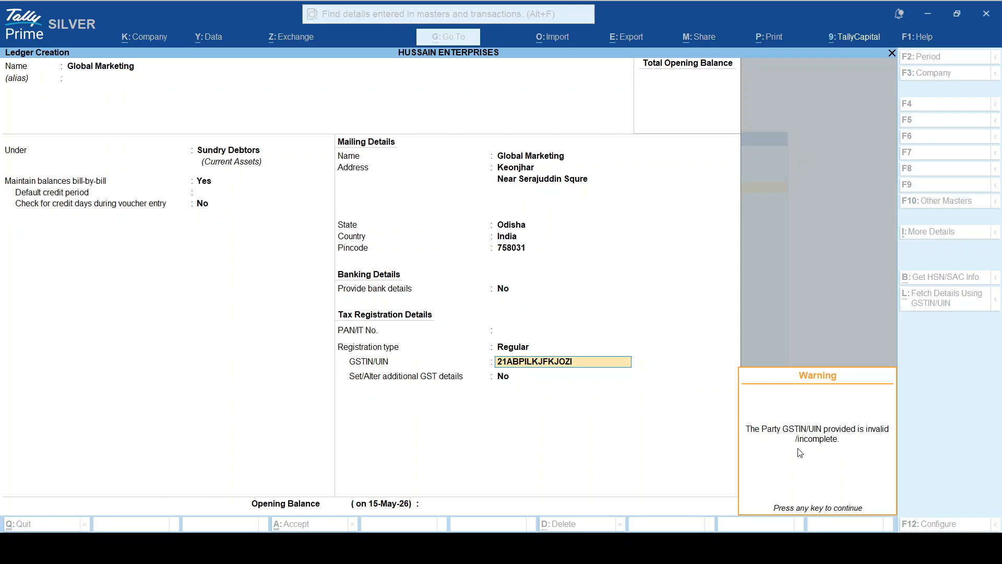
key("Return")
- Keep additional GST details at No, leave the opening balance blank and save the Global Marketing ledger
key("Return")
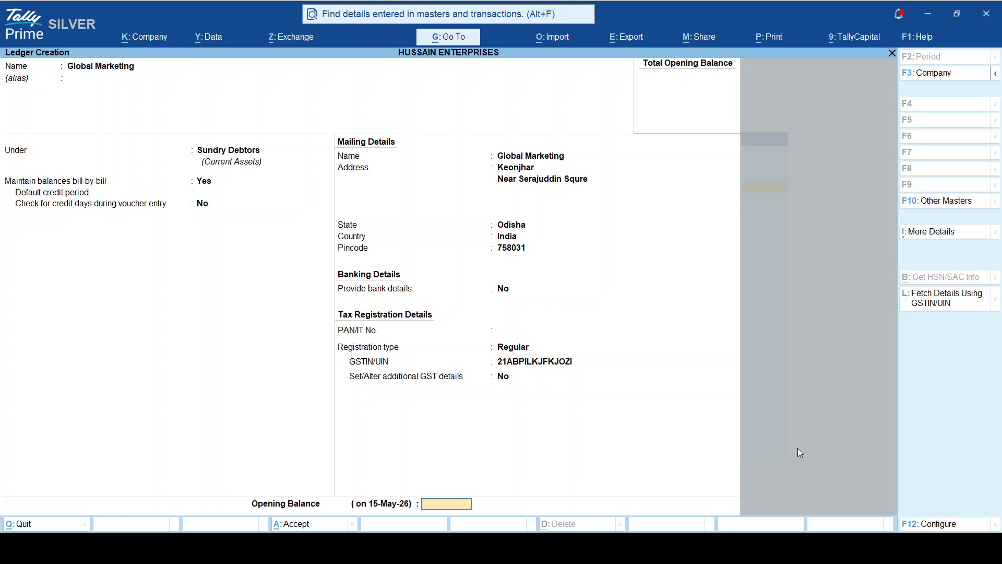
key("Return")
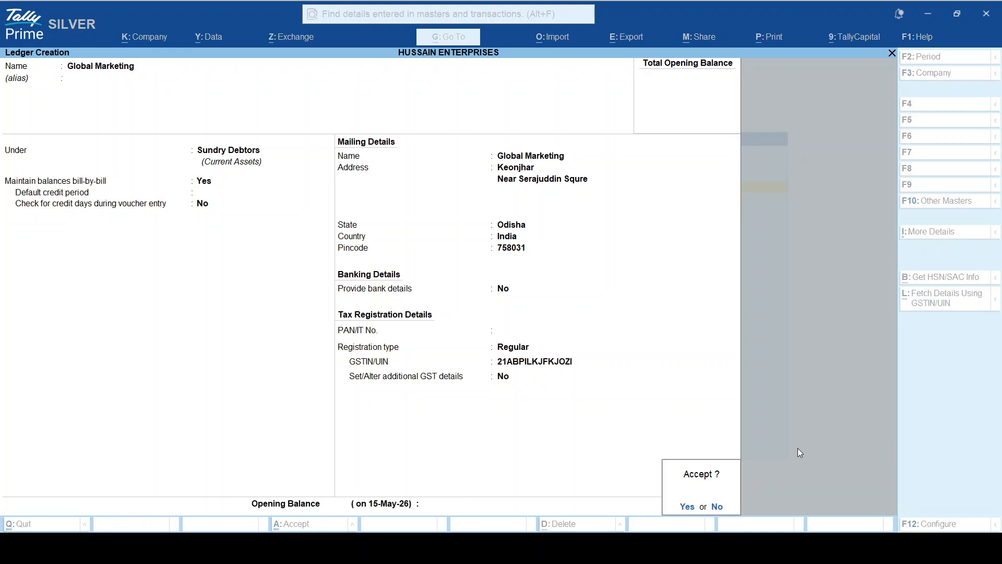
key("Return")
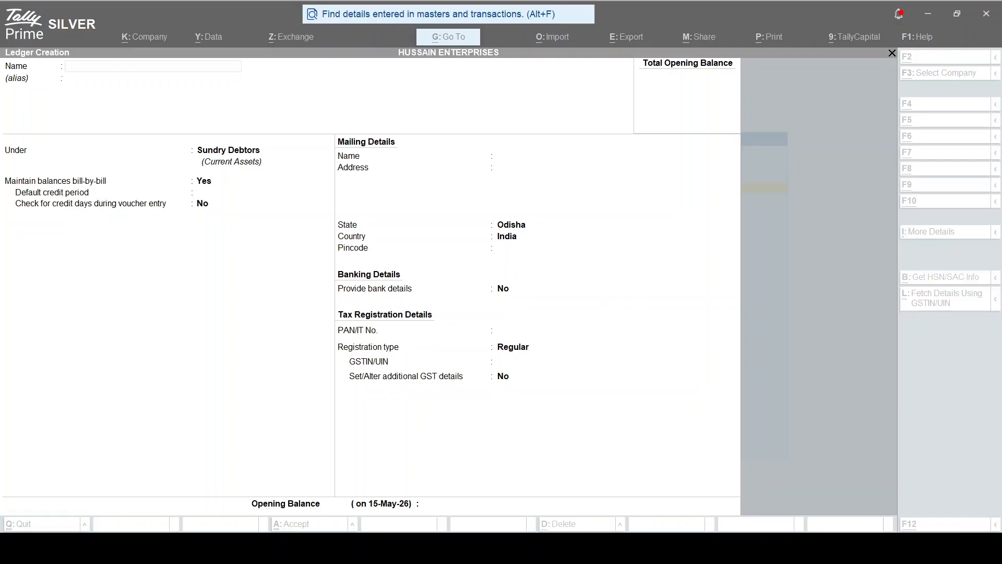
- Leave ledger creation without a new entry and open the ledger selection list in the account books
left_click(987, 405)
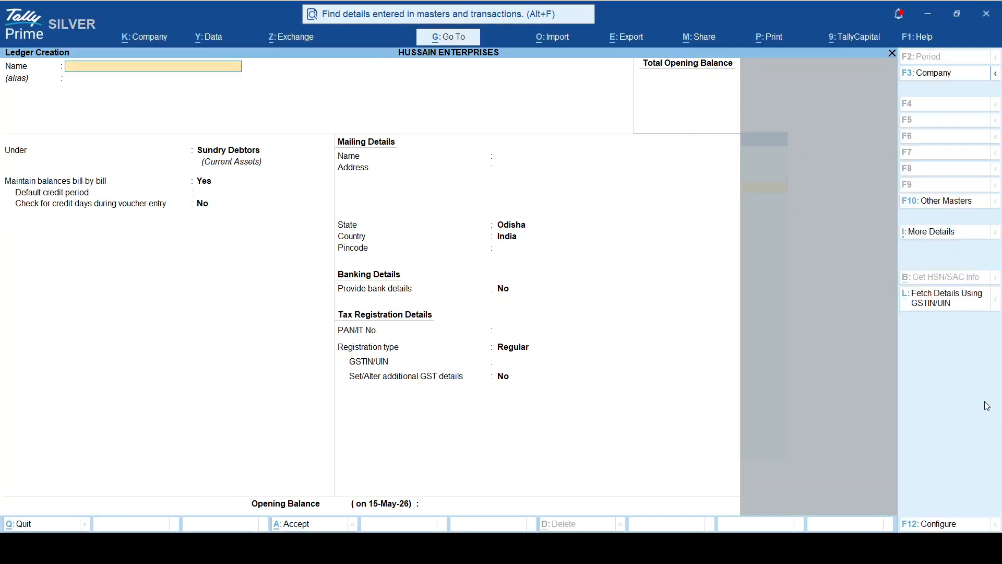
key("Escape")
key("Escape")
key("Escape")
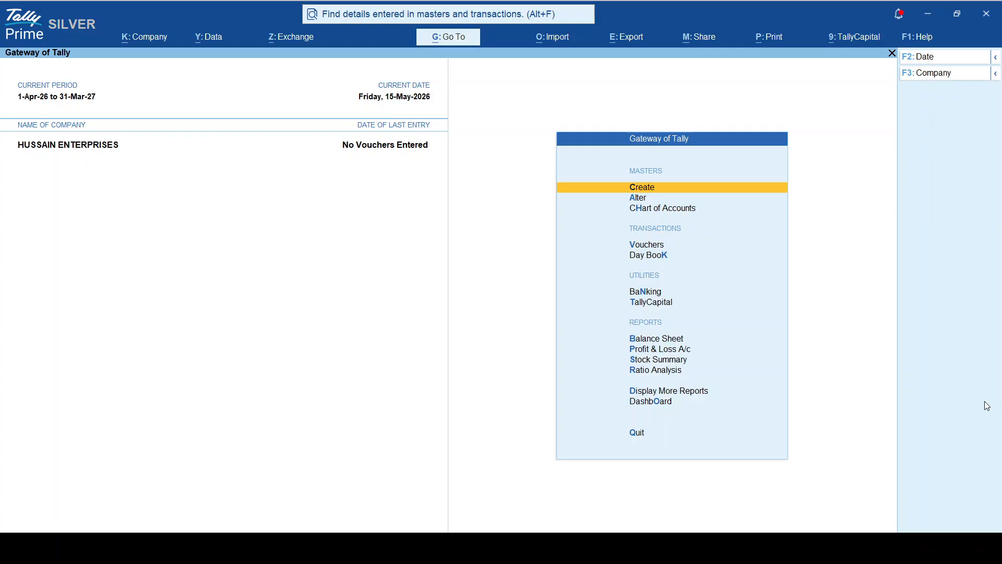
key("d")
key("a")
key("Return")
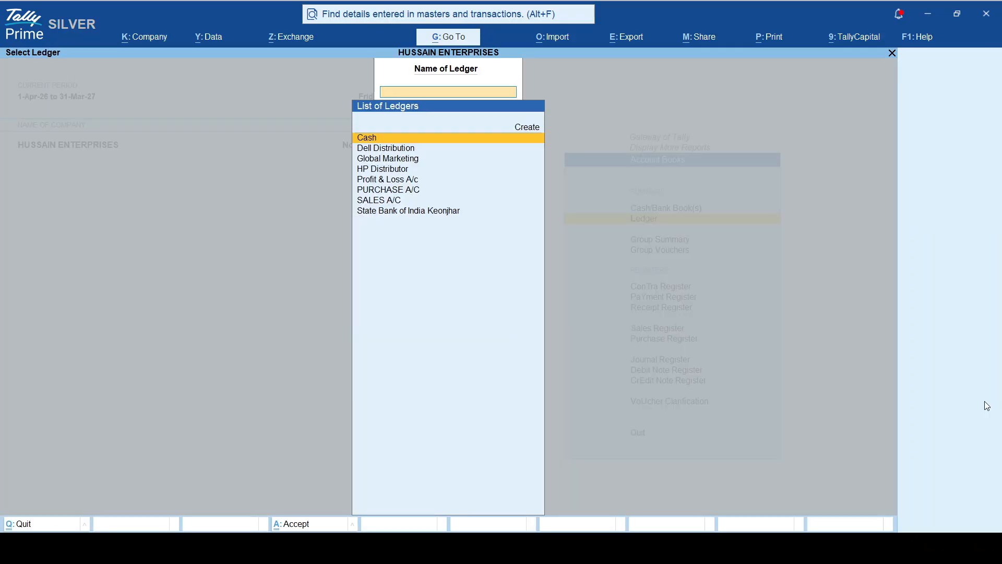
- Review the list of ledgers for the created supplier, customer, purchase, sales and bank accounts
key("Down")
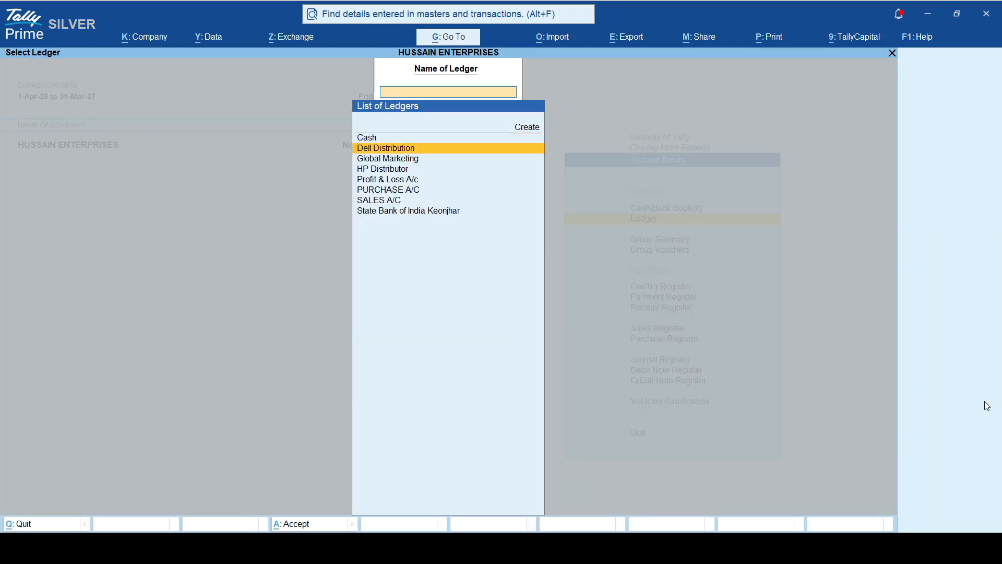
key("Down")
key("Down")
key("Down")
key("Down")
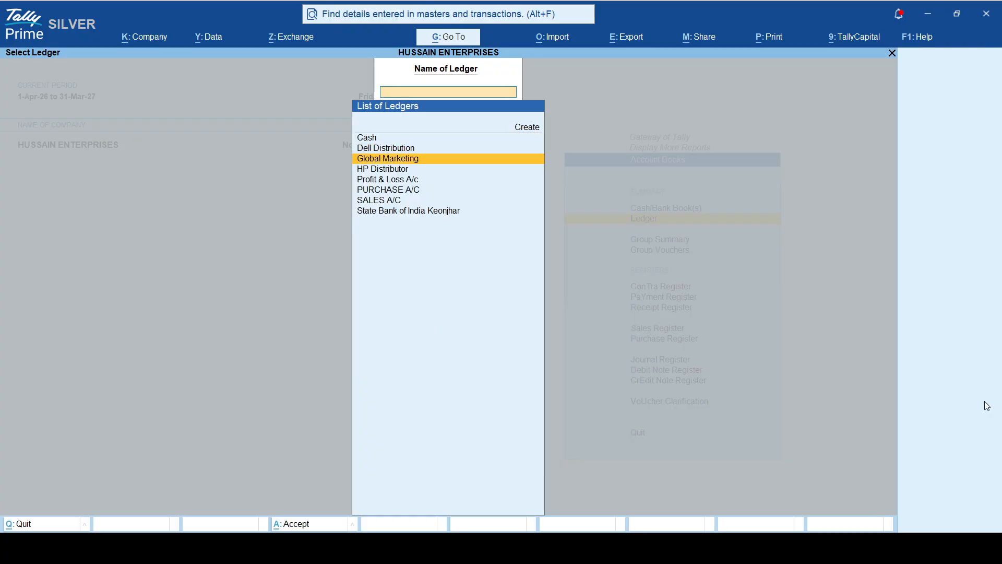
key("Down")
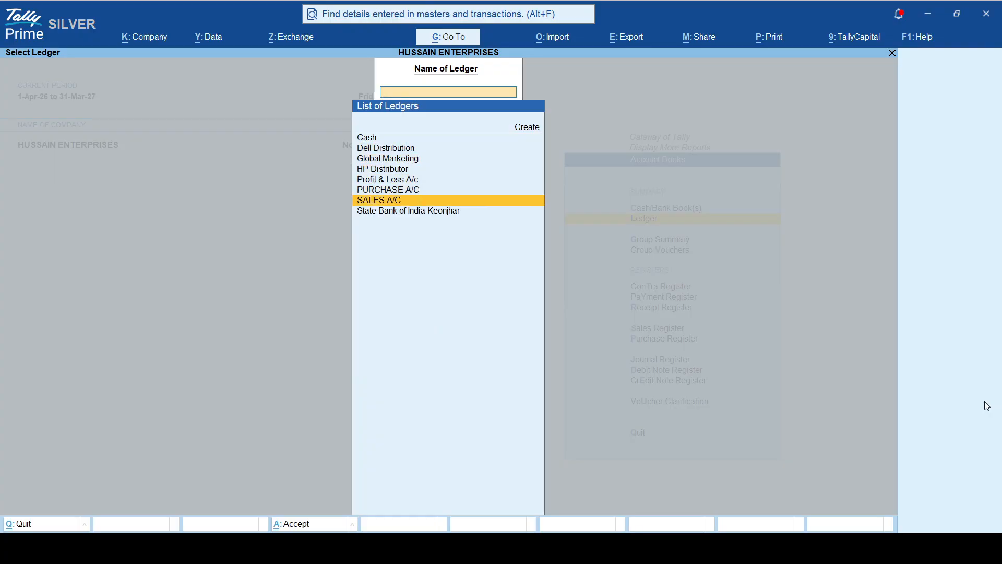
key("Down")
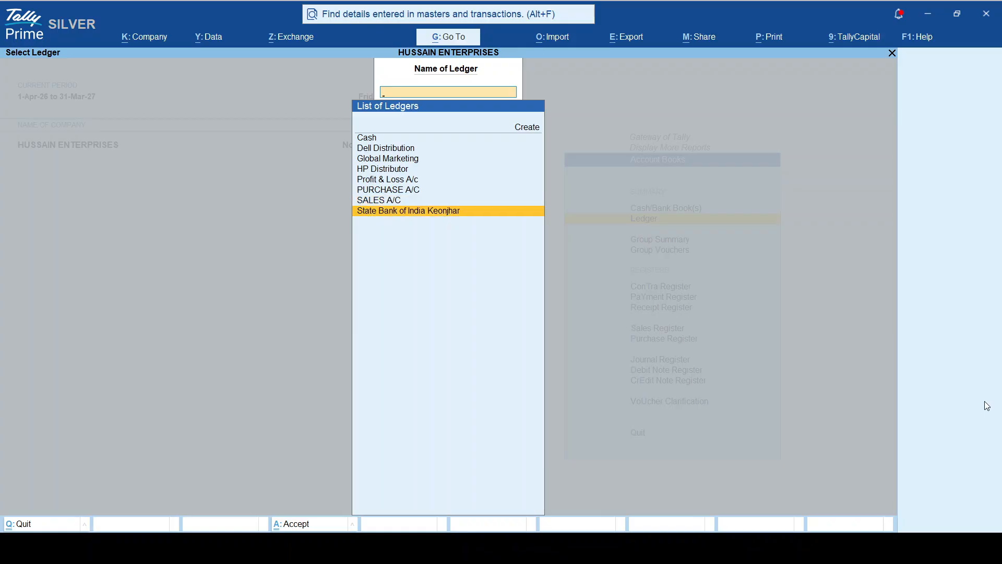
key("Up")
key("Up")
key("Up")
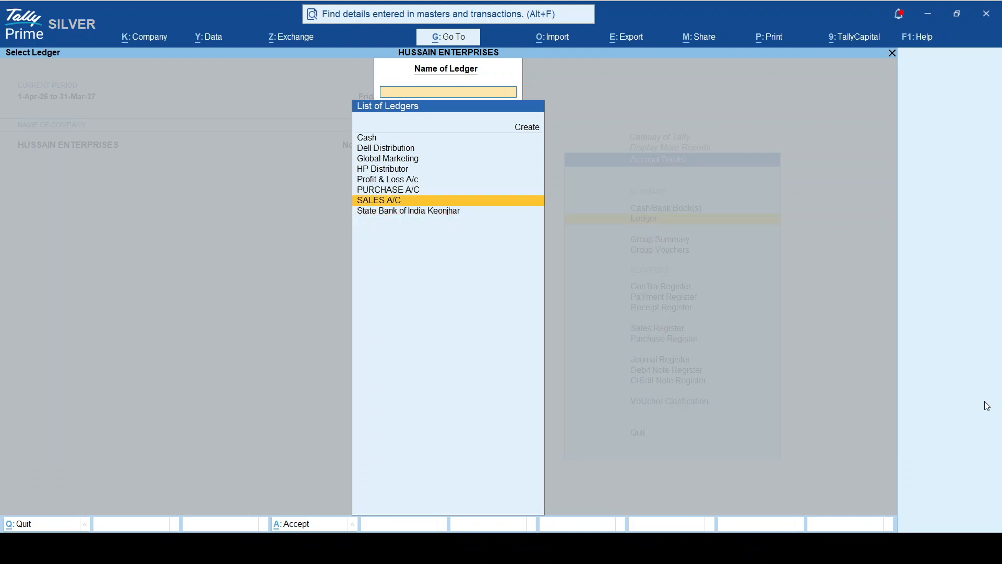
key("Down")
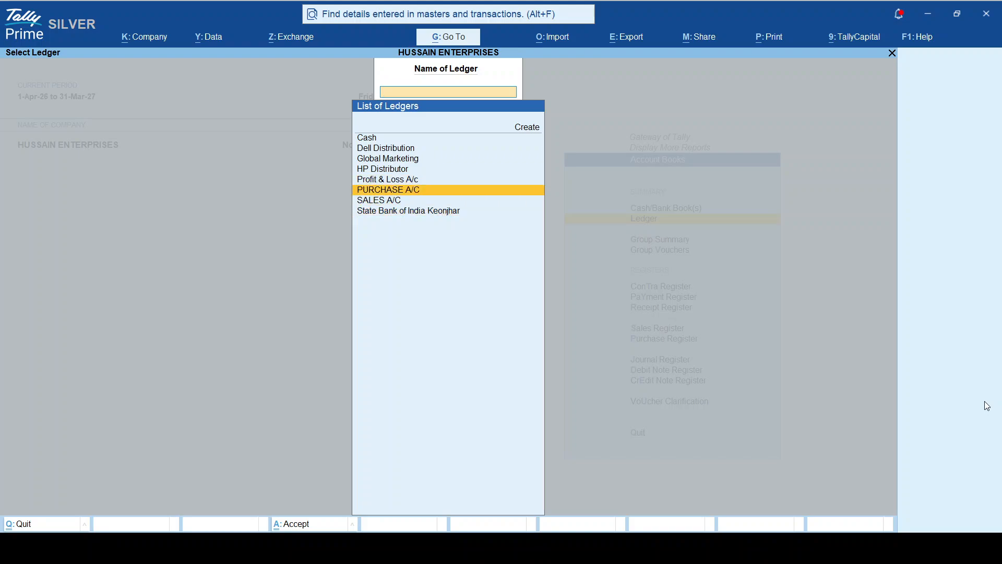
key("Down")
key("Down")
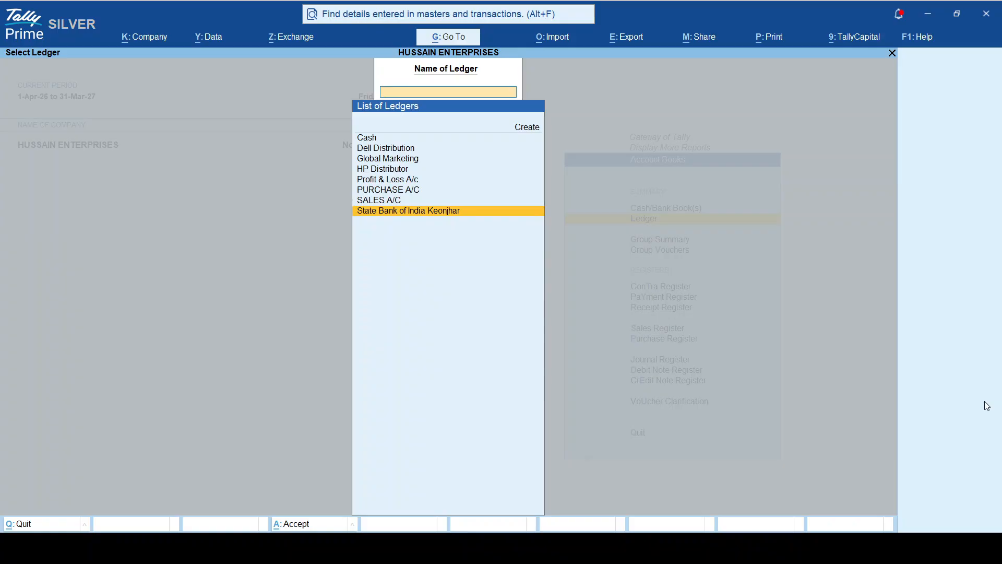
key("Up")
key("Up")
key("Up")
key("Up")
key("Up")
key("Up")
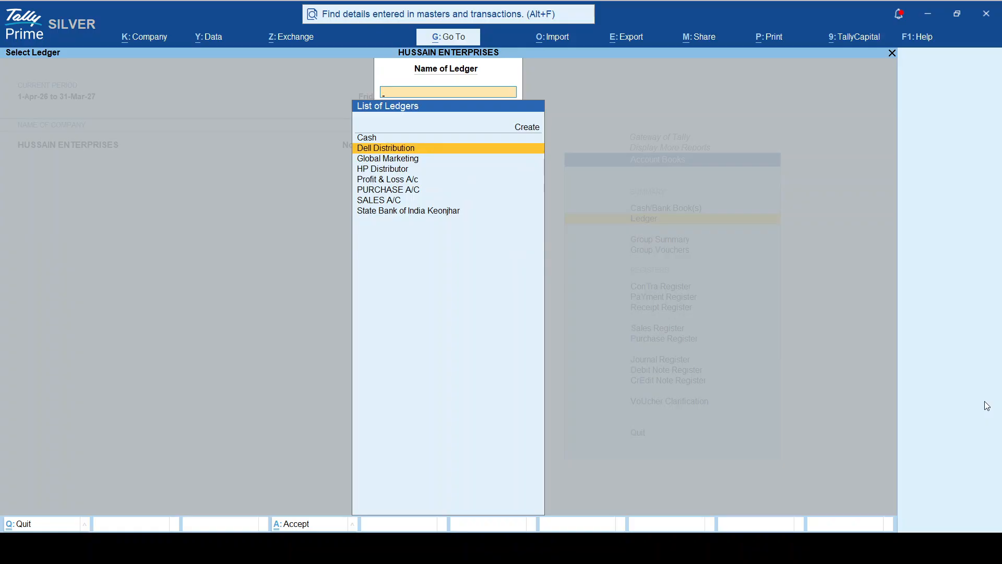
key("Down")
key("Down")
key("Down")
key("Down")
key("Up")
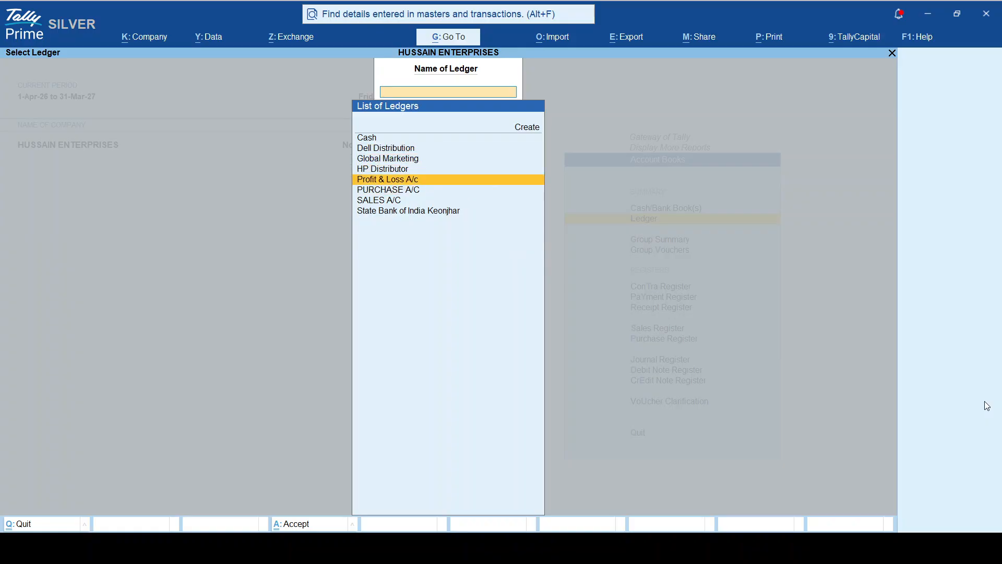
key("Down")
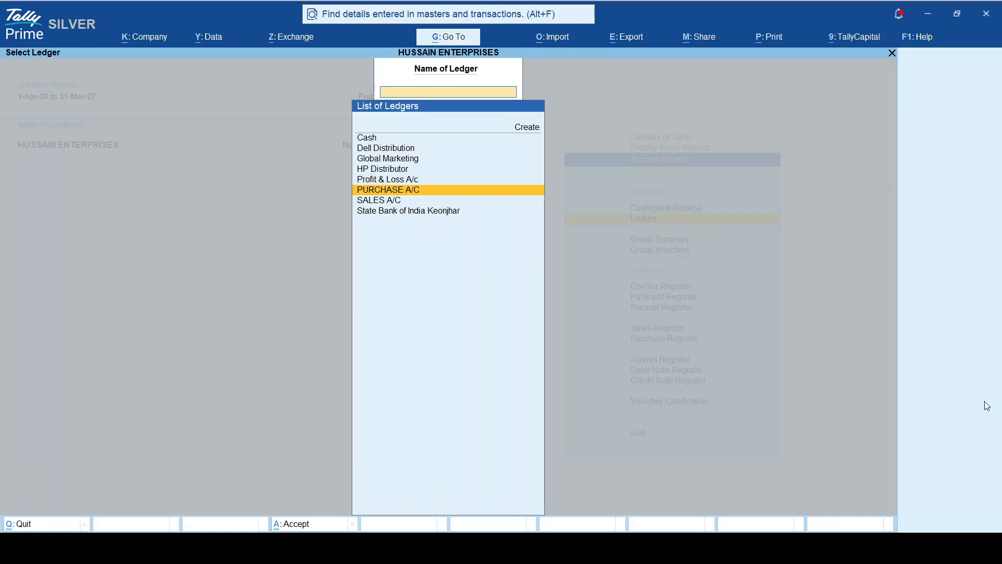
key("Down")
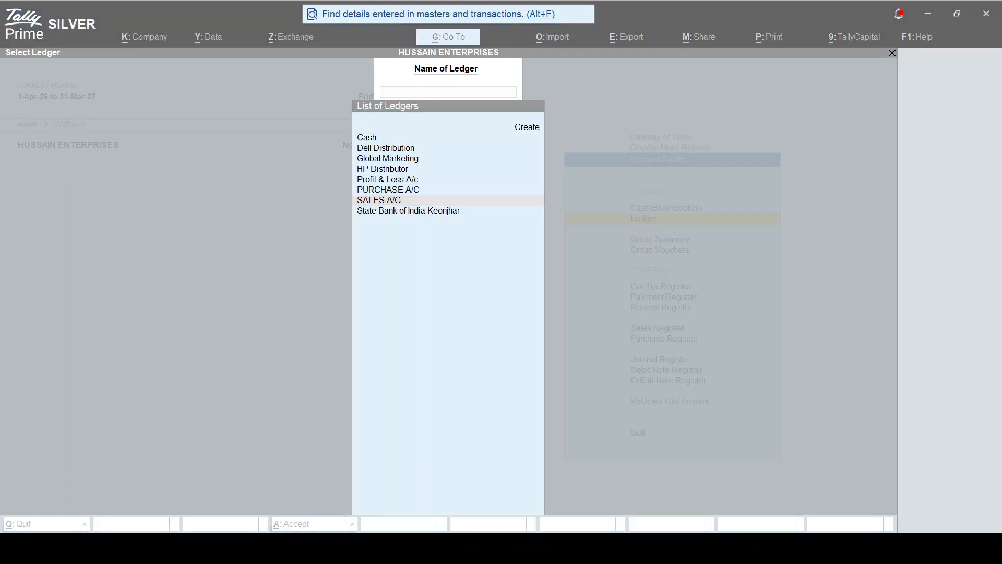
left_click(667, 399)
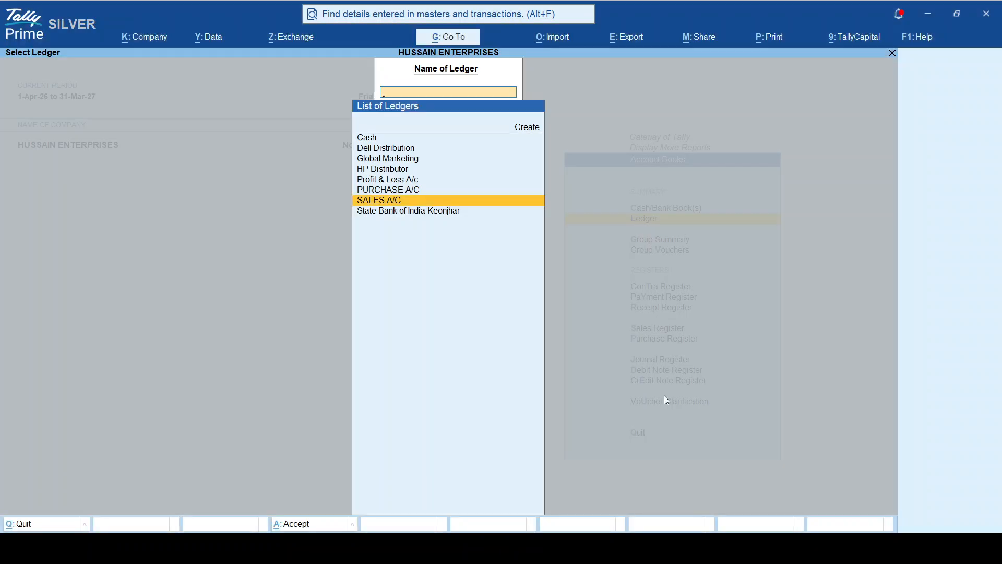